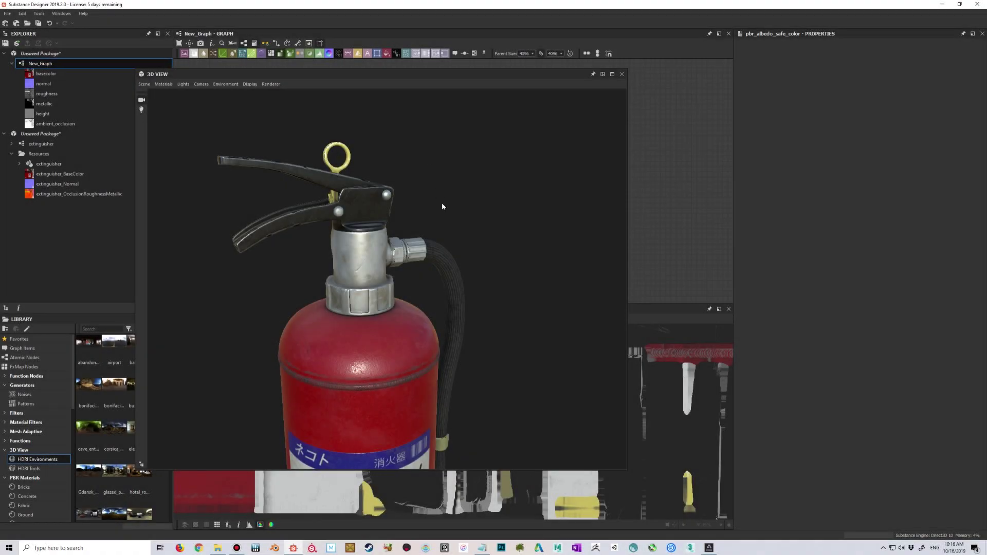
Inspect the textured fire extinguisher in the 3D view from several angles and distances, including the handle, valve, body and label
middle_drag(442, 232, 451, 212)
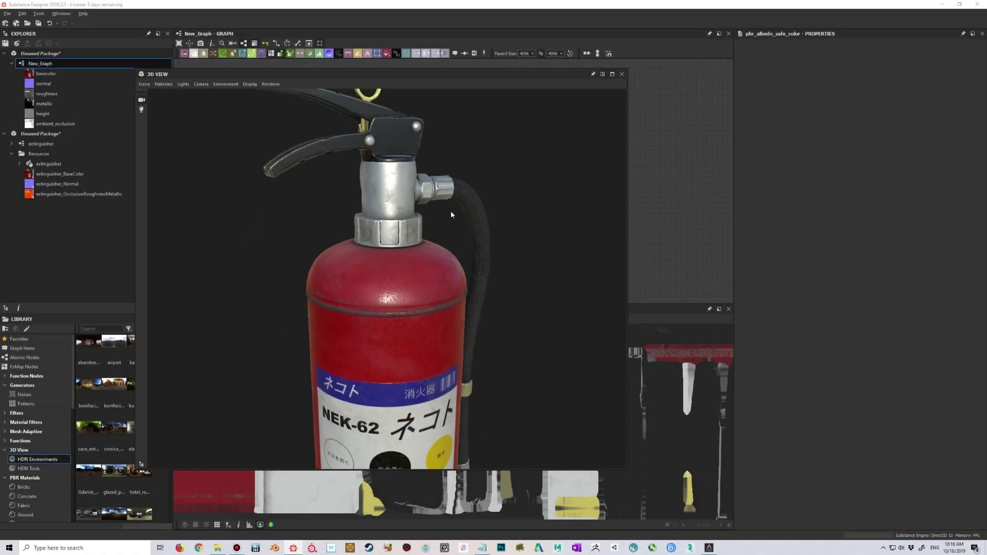
scroll(451, 212, down, 5)
scroll(451, 211, down, 3)
scroll(450, 212, up, 5)
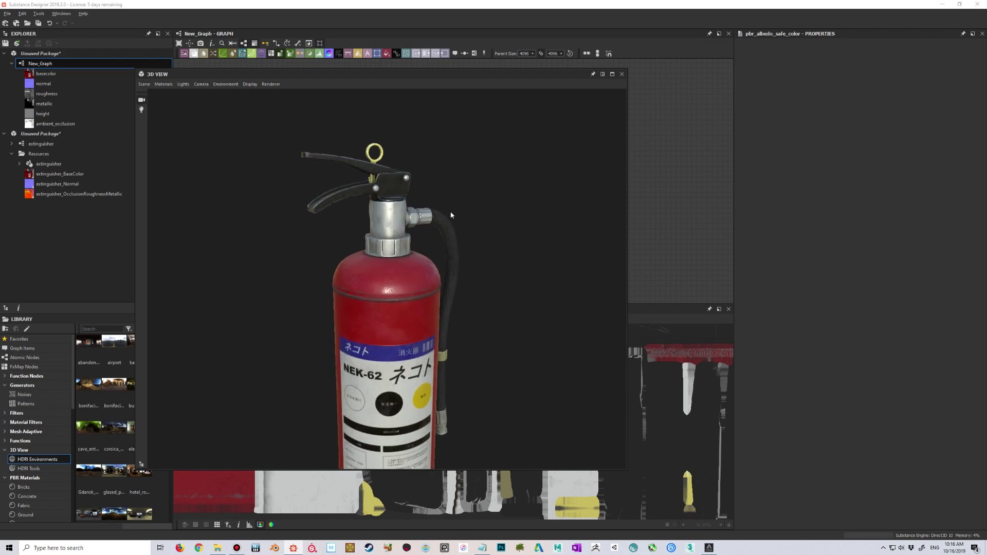
scroll(450, 212, down, 7)
middle_drag(451, 212, 446, 197)
scroll(446, 201, up, 3)
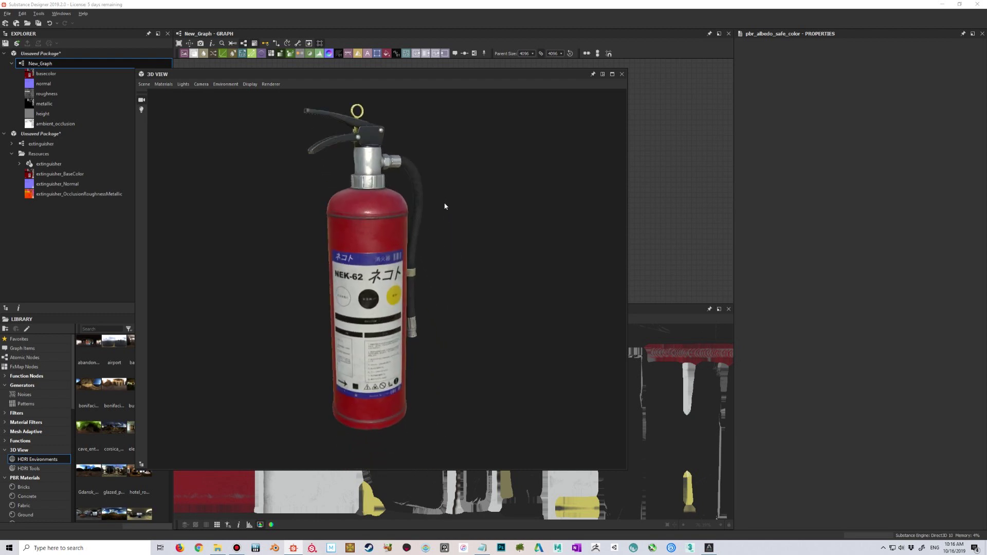
scroll(441, 201, up, 2)
scroll(441, 204, up, 2)
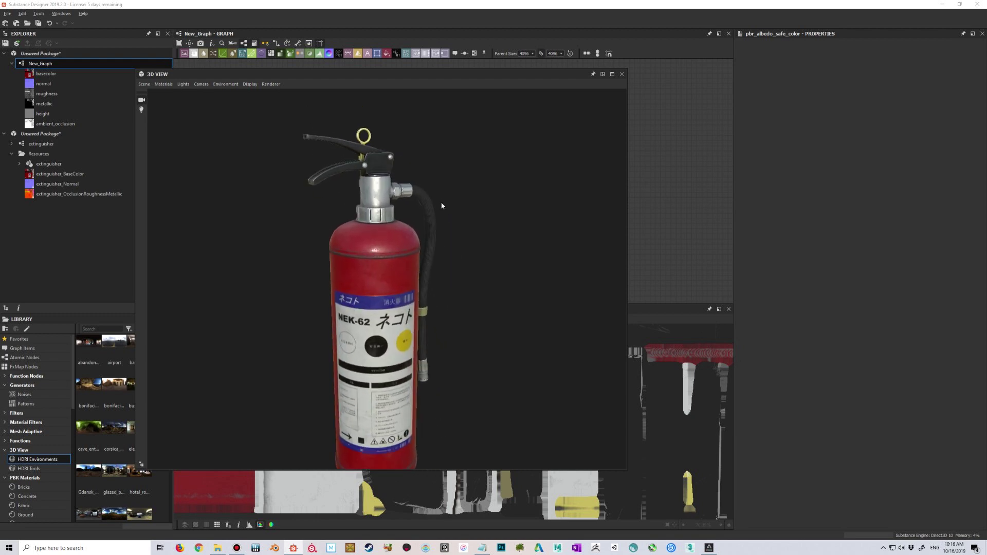
scroll(441, 205, up, 2)
scroll(446, 209, down, 1)
scroll(448, 209, up, 2)
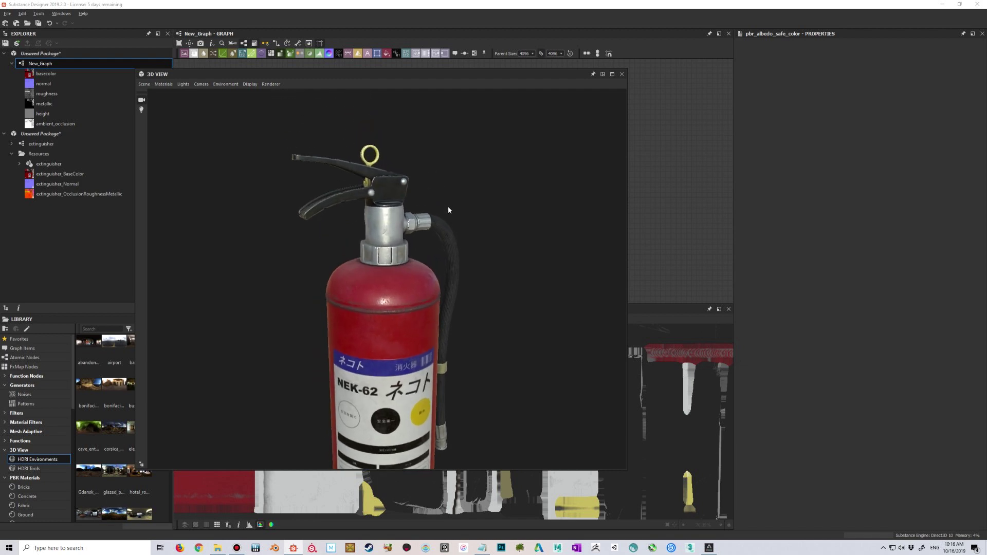
scroll(448, 207, up, 2)
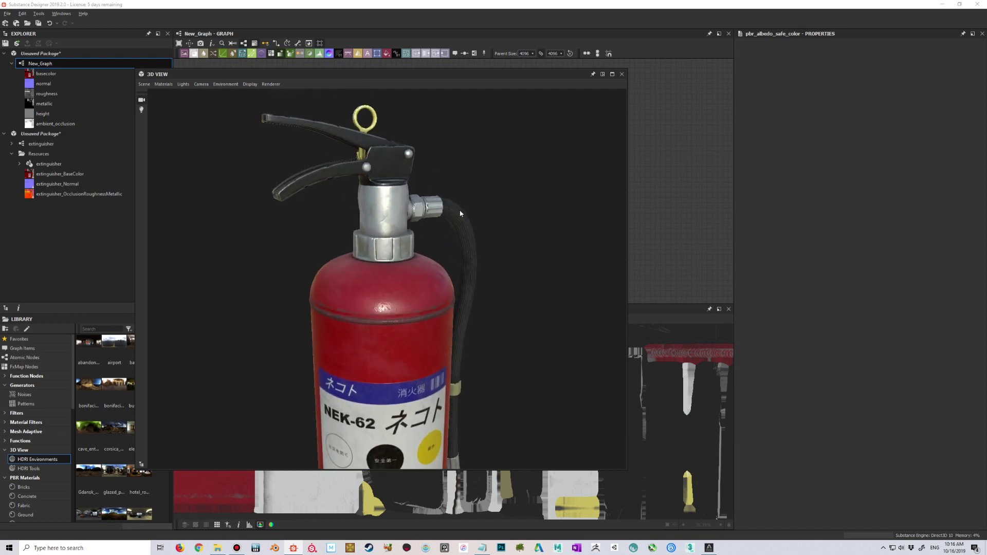
mouse_move(477, 217)
mouse_down()
mouse_move(456, 211)
mouse_move(492, 232)
mouse_move(470, 219)
mouse_move(474, 202)
mouse_move(463, 210)
mouse_up()
scroll(468, 218, down, 3)
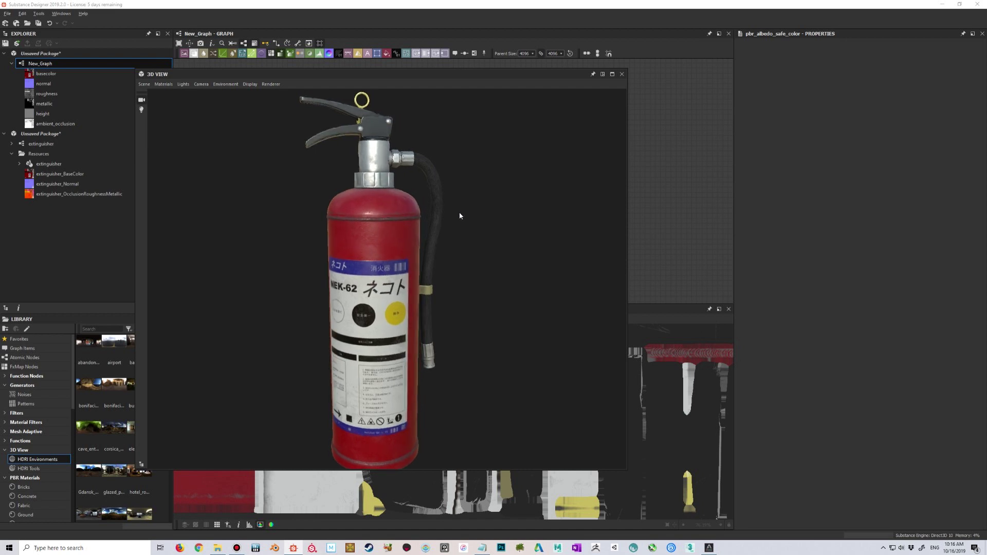
drag(459, 213, 454, 208)
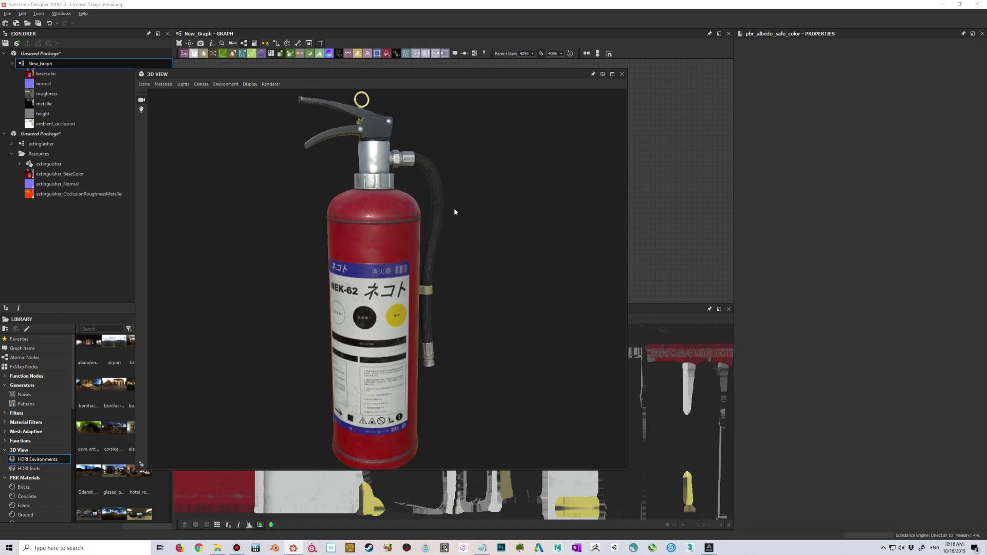
scroll(442, 221, up, 5)
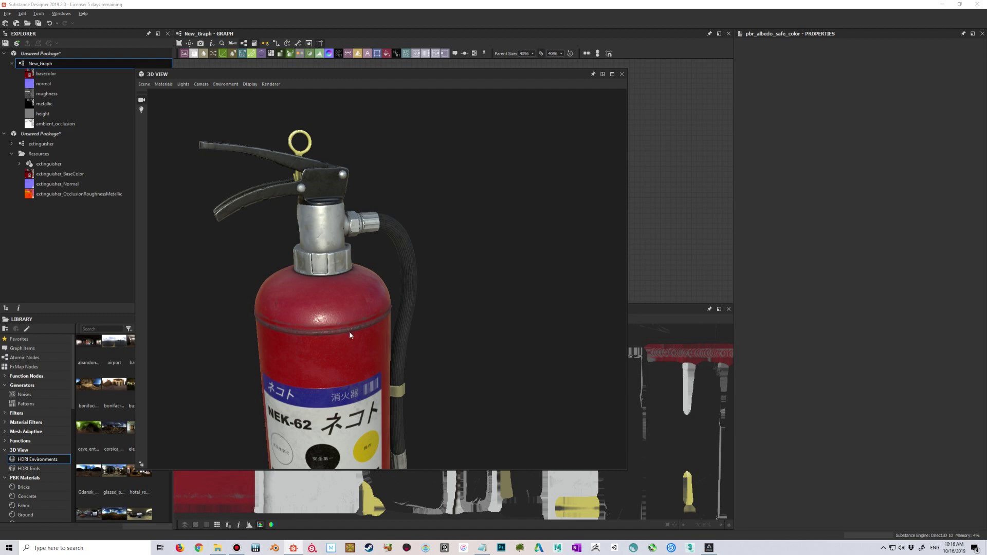
middle_drag(340, 290, 357, 317)
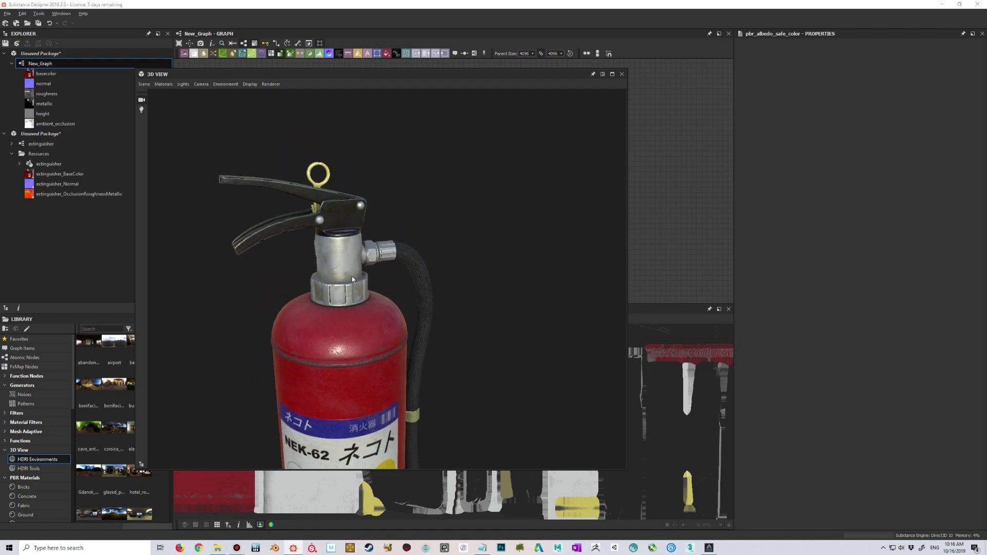
drag(350, 264, 326, 253)
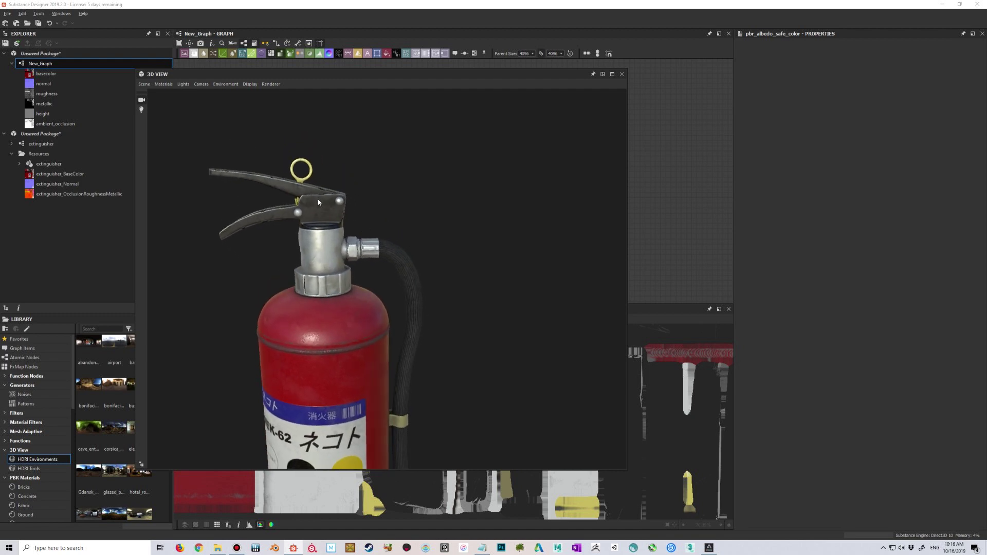
middle_drag(312, 171, 317, 204)
scroll(467, 251, down, 6)
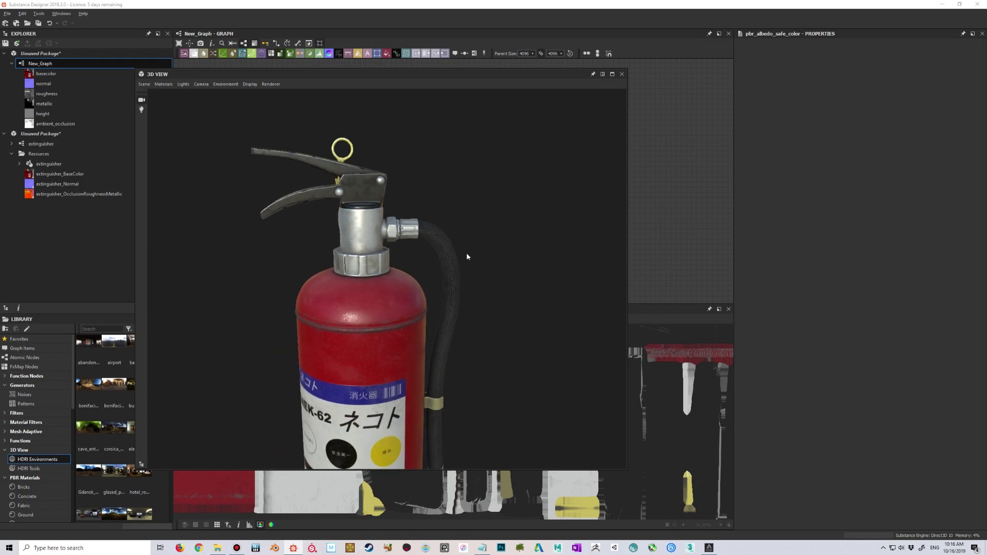
scroll(470, 250, up, 6)
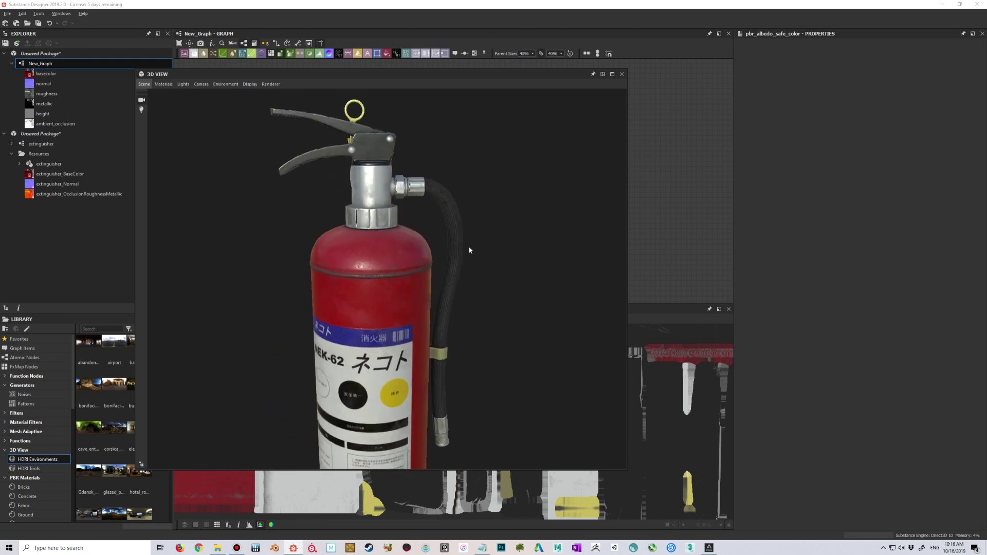
scroll(461, 254, down, 2)
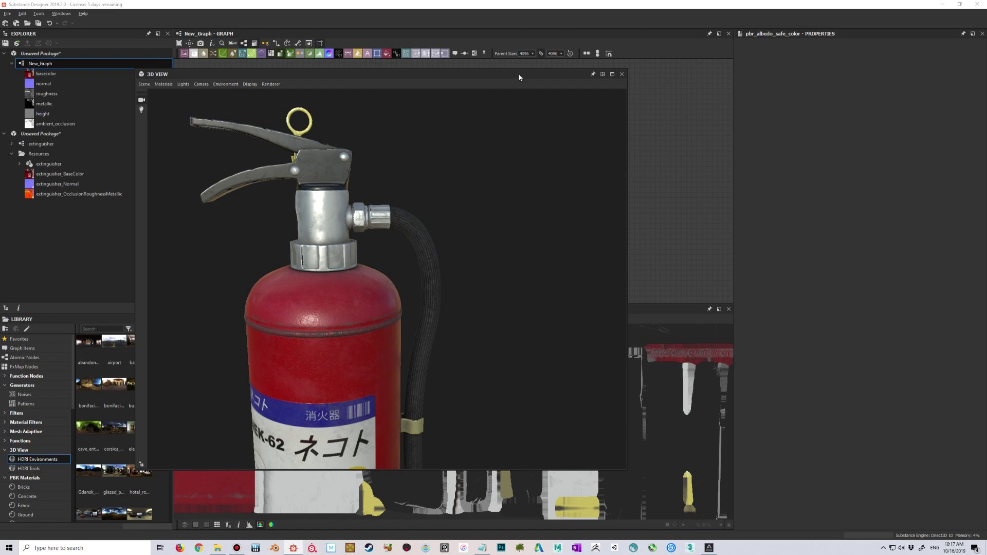
Dock the floating 3D view beneath the graph, next to the 2D view
drag(518, 77, 401, 332)
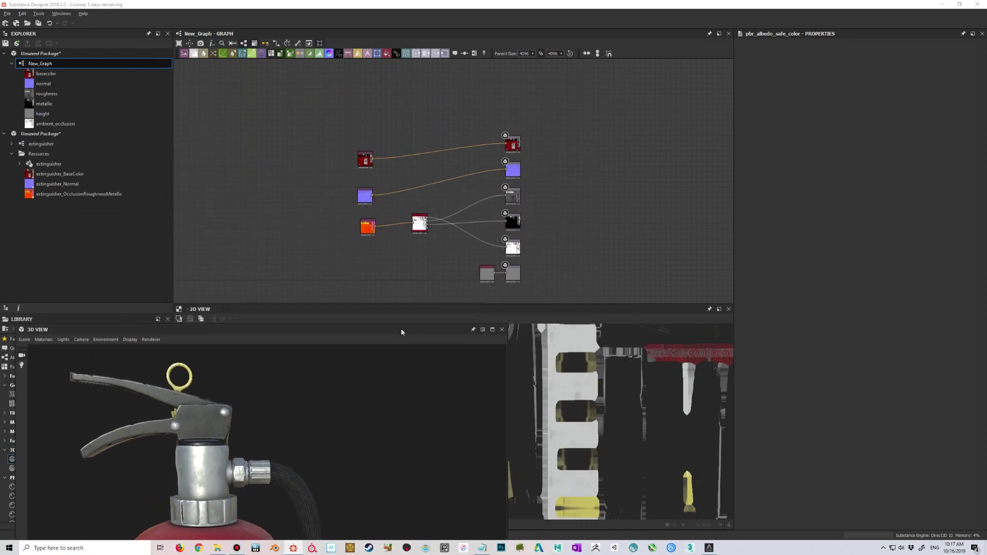
click(482, 328)
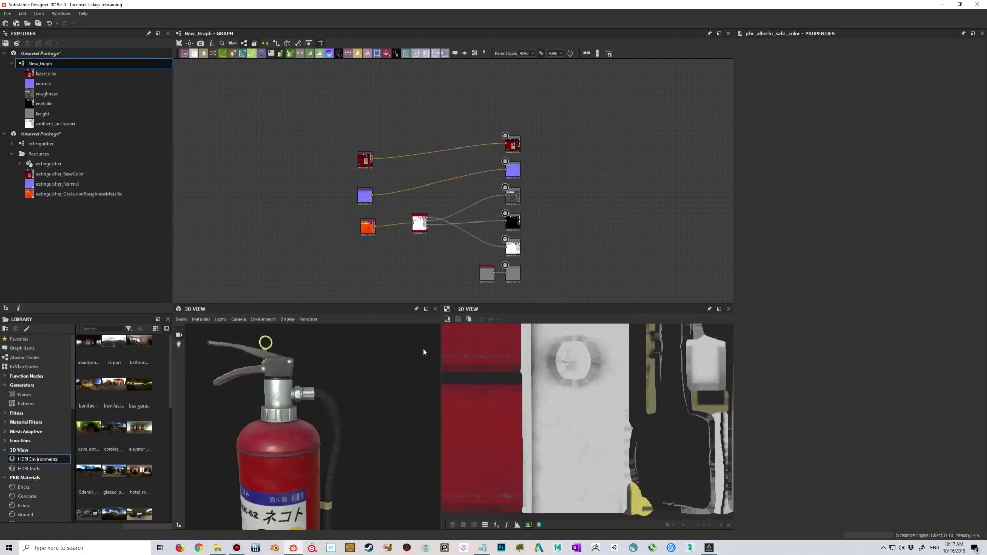
scroll(424, 352, down, 1)
scroll(552, 378, down, 3)
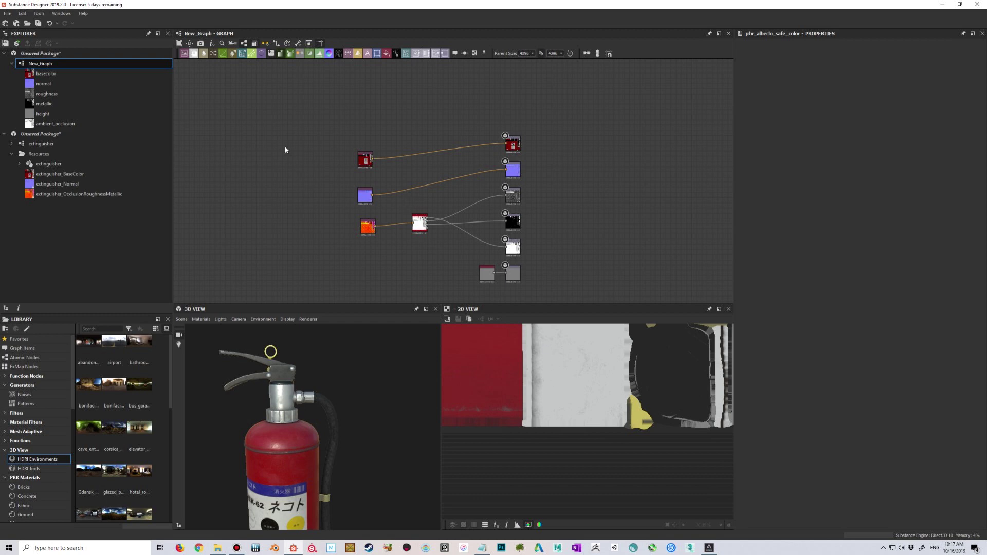
Align the occlusion-roughness-metallic bitmap node in the graph with the base color and normal bitmap nodes above it
scroll(412, 157, up, 3)
middle_drag(412, 158, 328, 129)
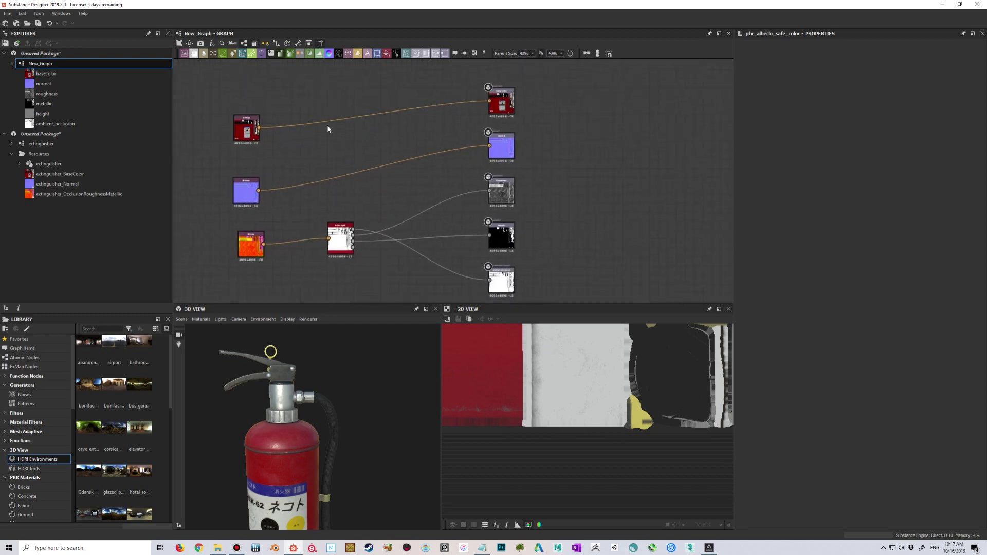
scroll(332, 129, down, 3)
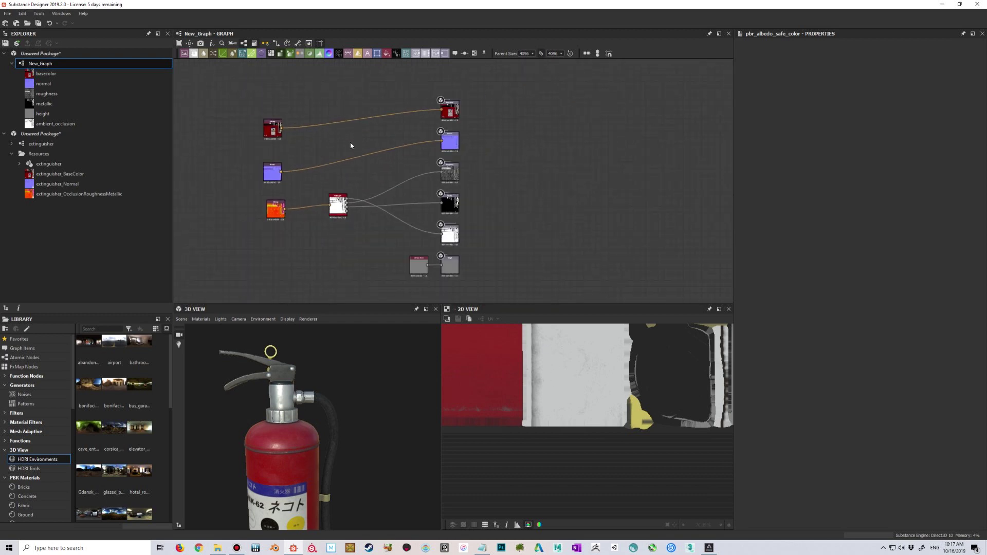
scroll(336, 144, up, 2)
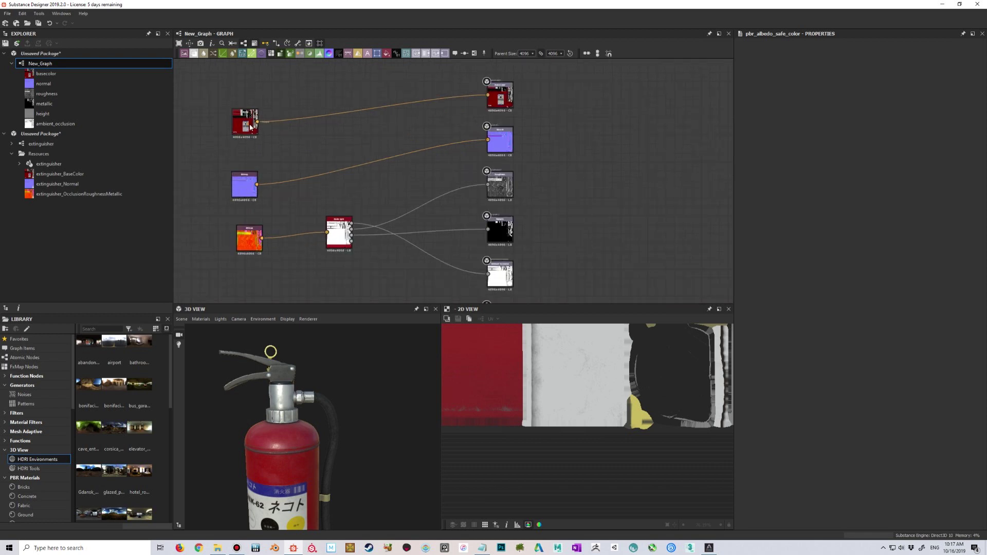
drag(248, 230, 244, 231)
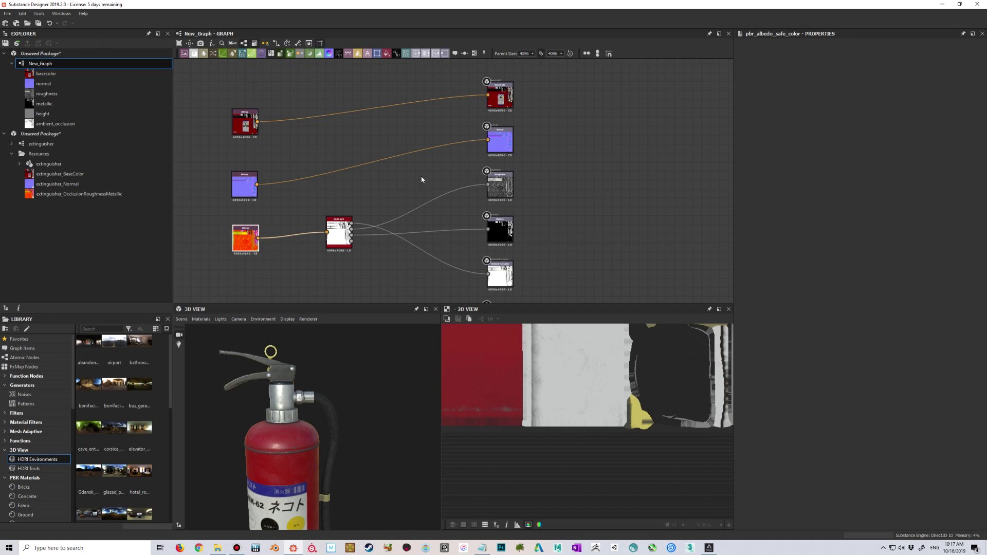
scroll(421, 179, down, 1)
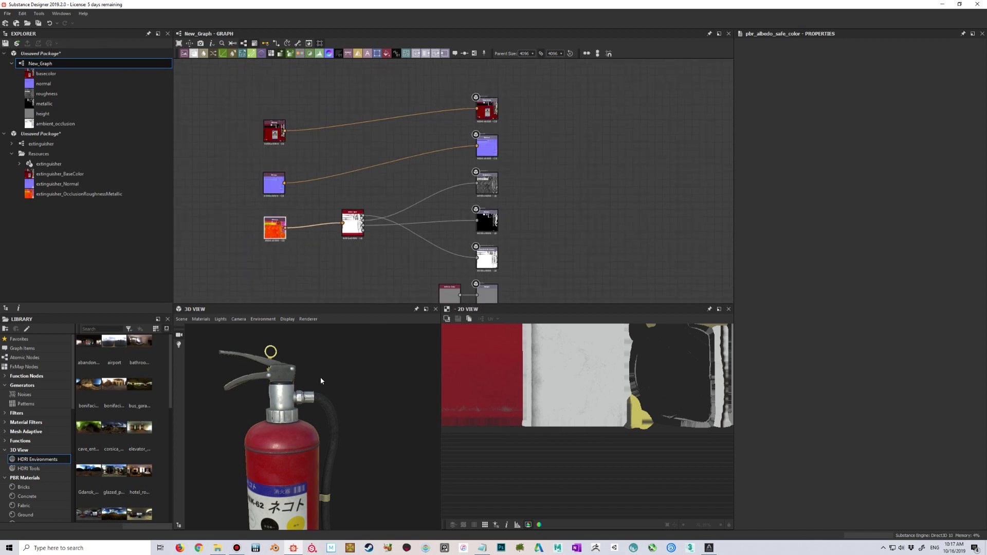
Display the Base Color output node's texture in the 2D view and open its properties
middle_drag(331, 373, 350, 374)
scroll(533, 389, down, 4)
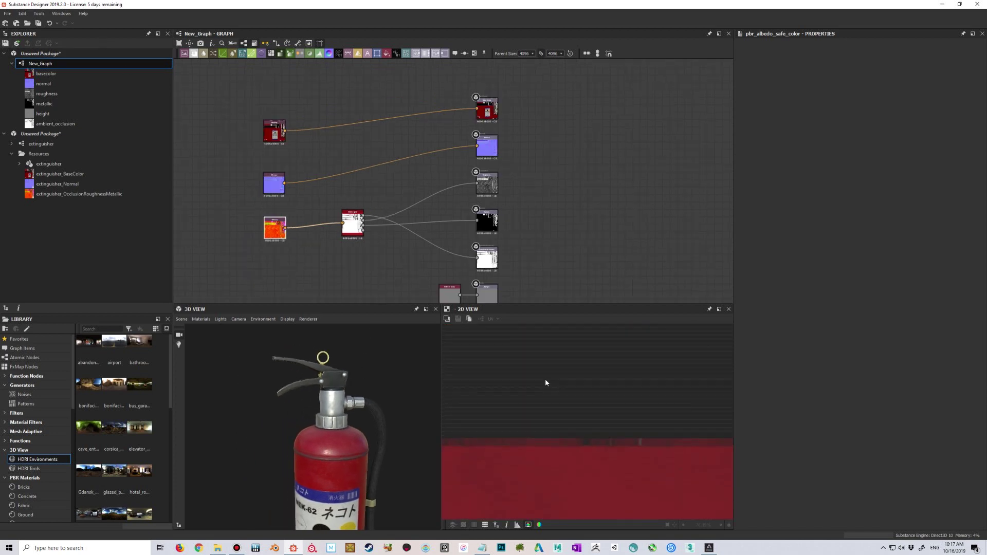
scroll(546, 380, down, 6)
scroll(542, 379, up, 8)
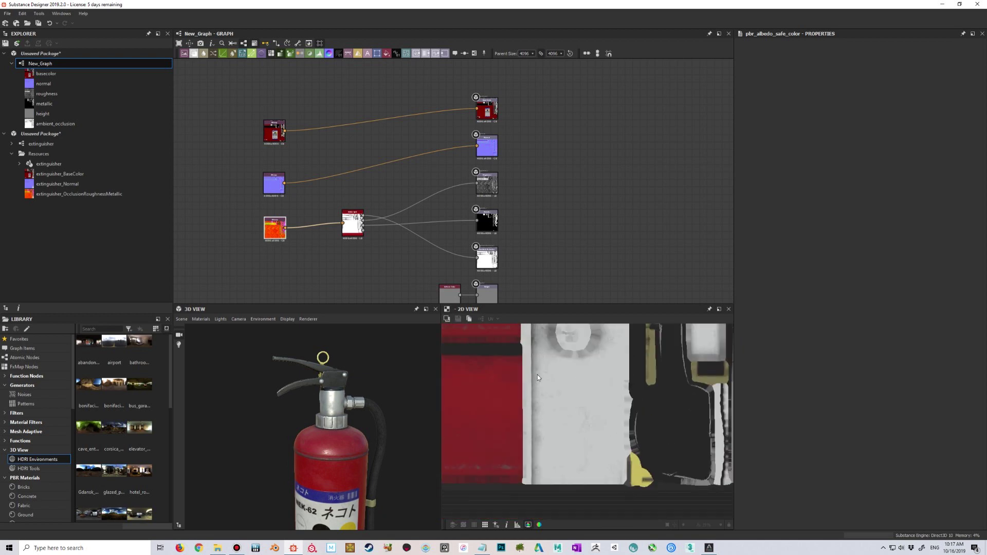
scroll(537, 374, up, 12)
scroll(537, 374, down, 8)
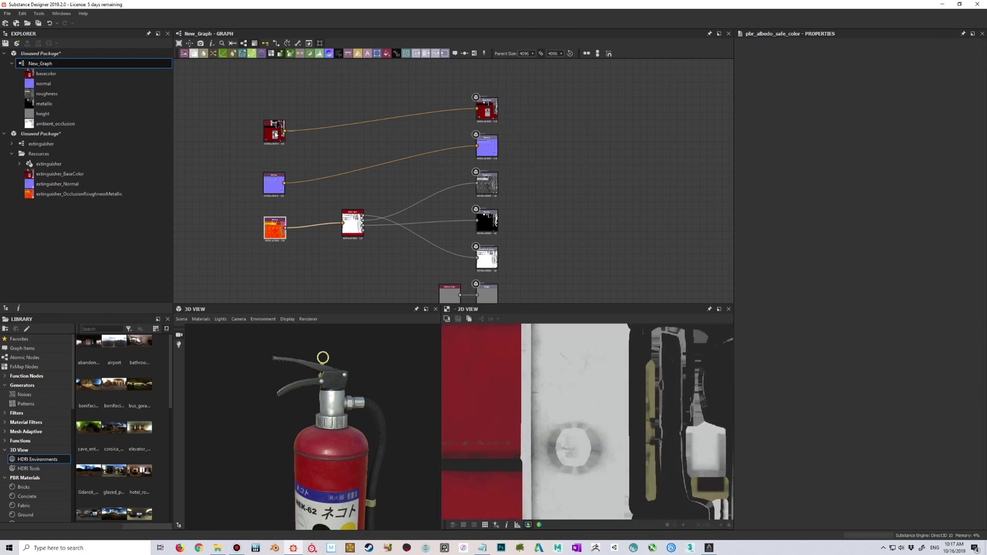
scroll(463, 119, up, 5)
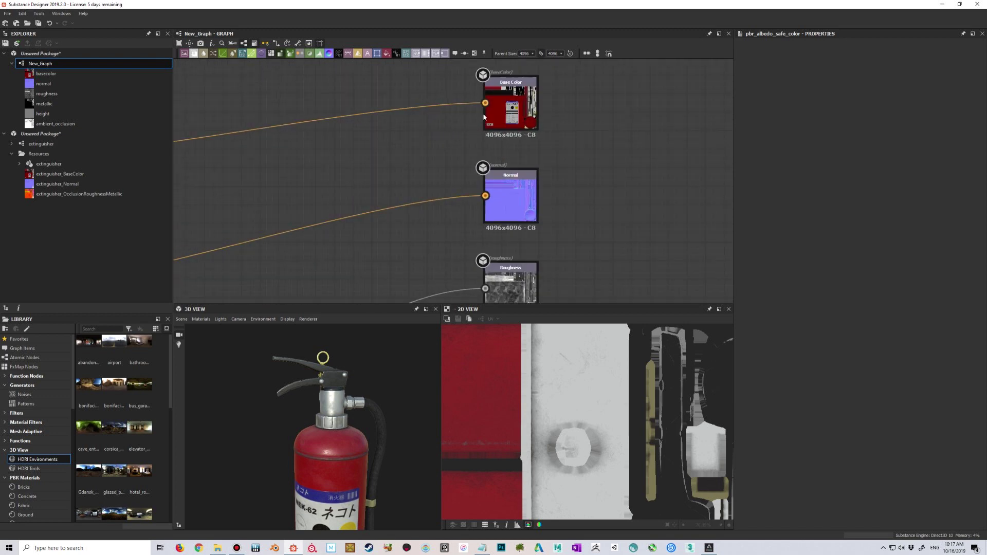
double_click(484, 117)
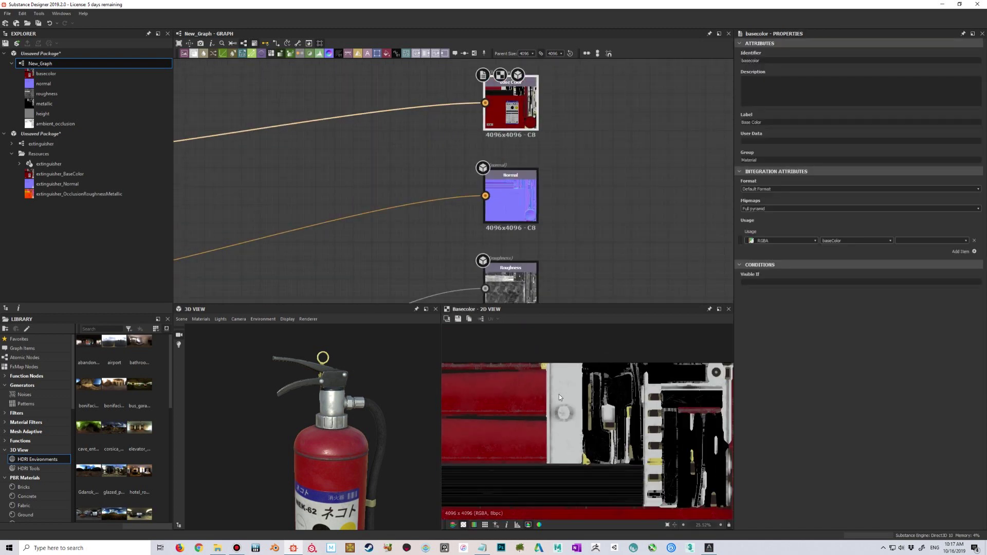
Examine the base color texture in the 2D view, comparing its metal, hose and NEK-62 label areas with the 3D model
scroll(559, 394, down, 3)
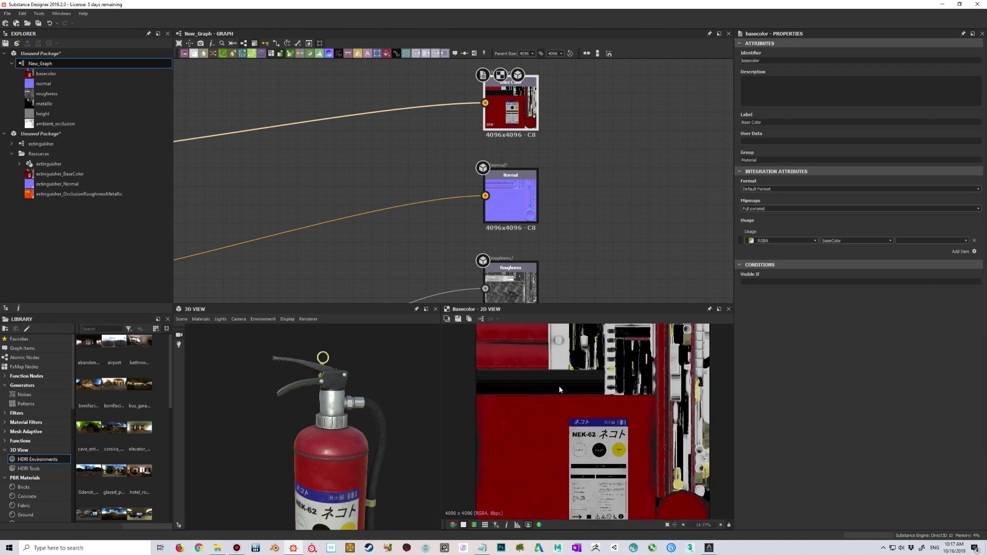
scroll(559, 389, up, 5)
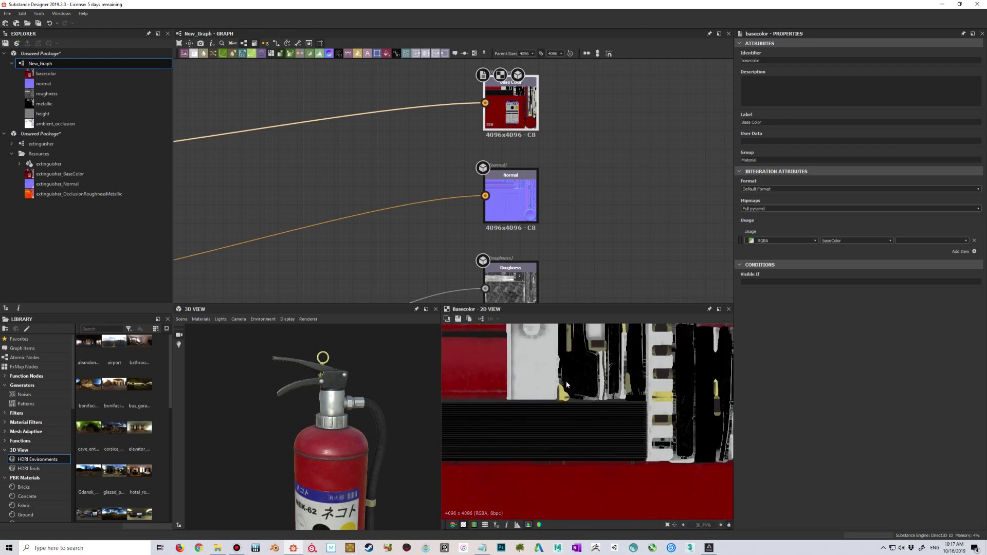
scroll(566, 385, up, 3)
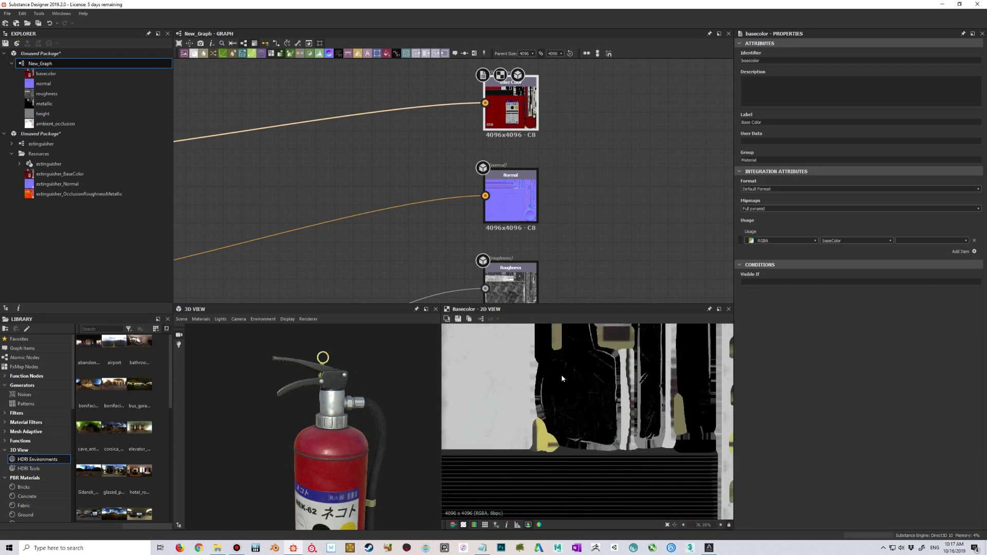
scroll(562, 379, down, 5)
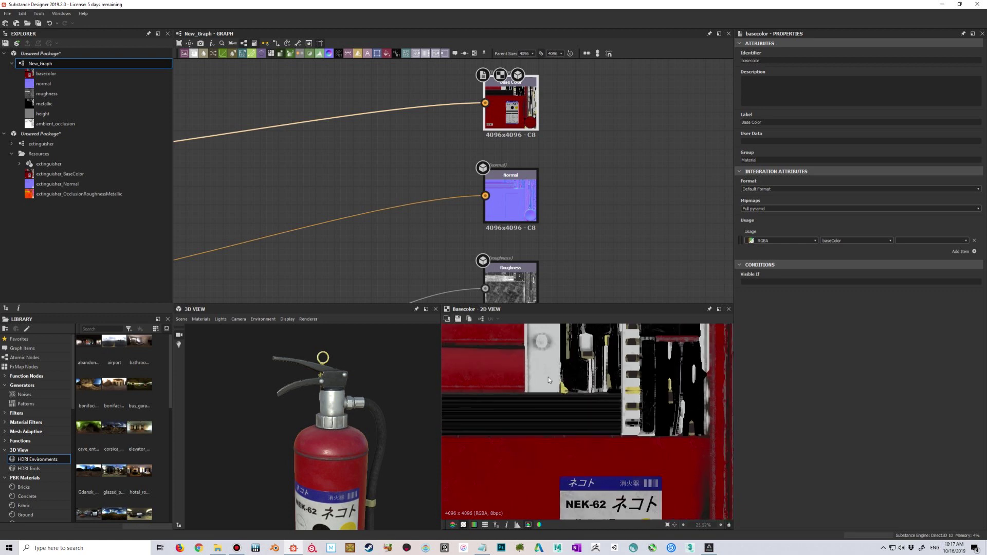
scroll(548, 378, up, 1)
scroll(368, 420, up, 2)
scroll(536, 376, up, 4)
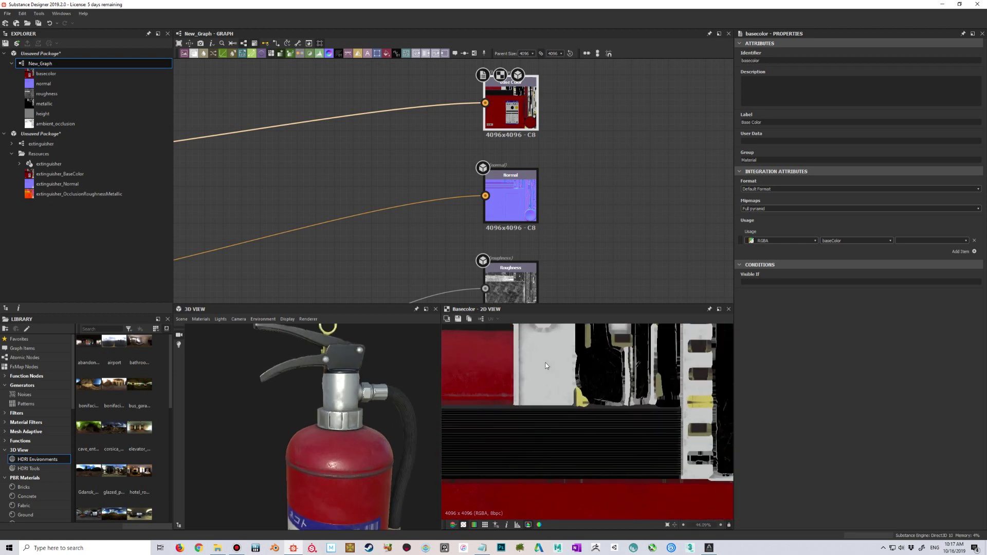
alt+middle_drag(377, 358, 294, 356)
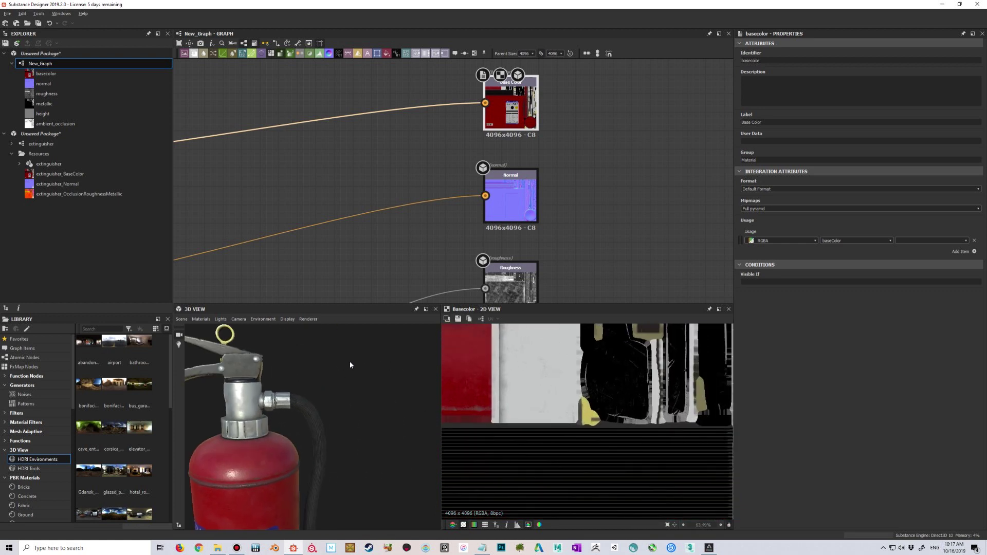
scroll(536, 354, down, 4)
scroll(535, 354, down, 2)
middle_drag(573, 454, 572, 389)
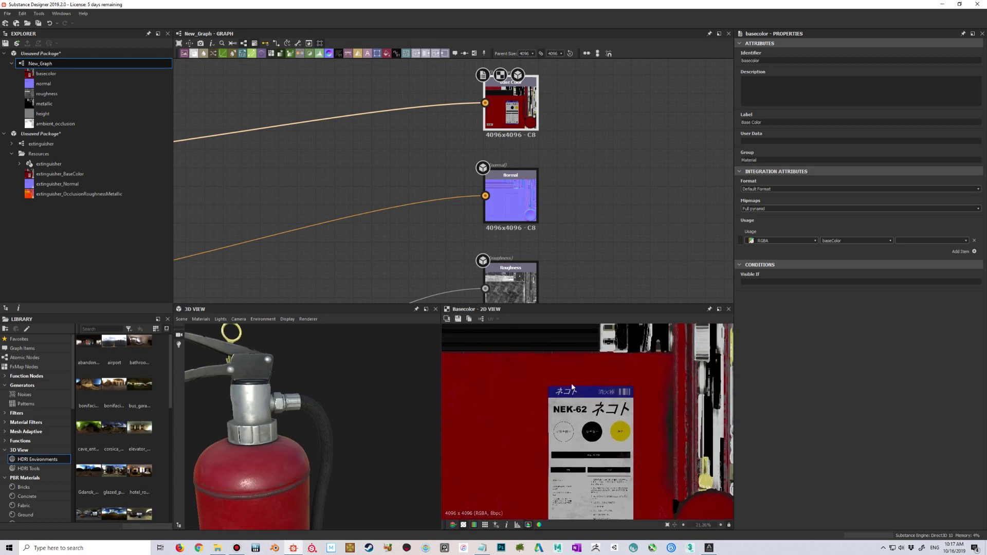
scroll(579, 413, up, 4)
middle_drag(613, 448, 607, 427)
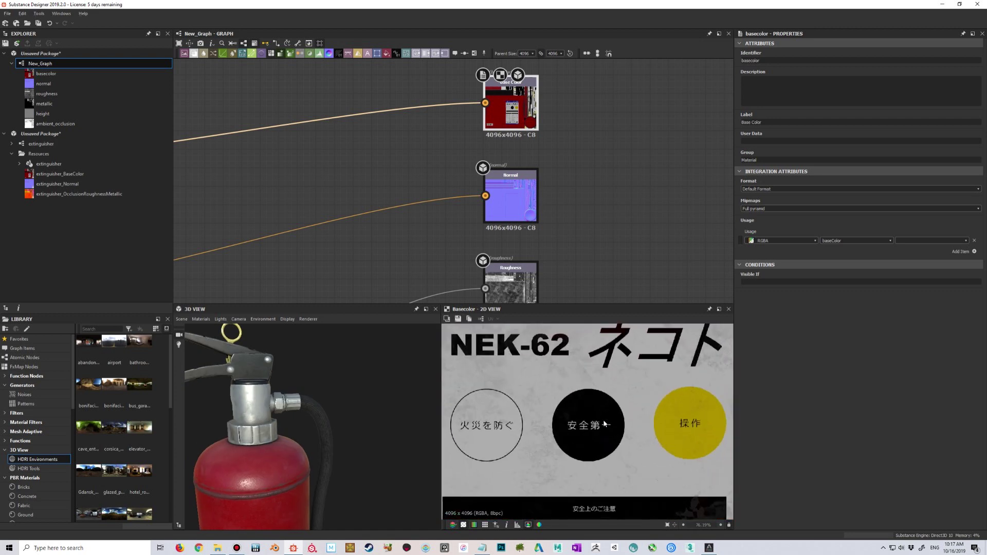
Move the base color bitmap node slightly higher above the normal bitmap node in the graph and clear the selection
scroll(605, 424, down, 1)
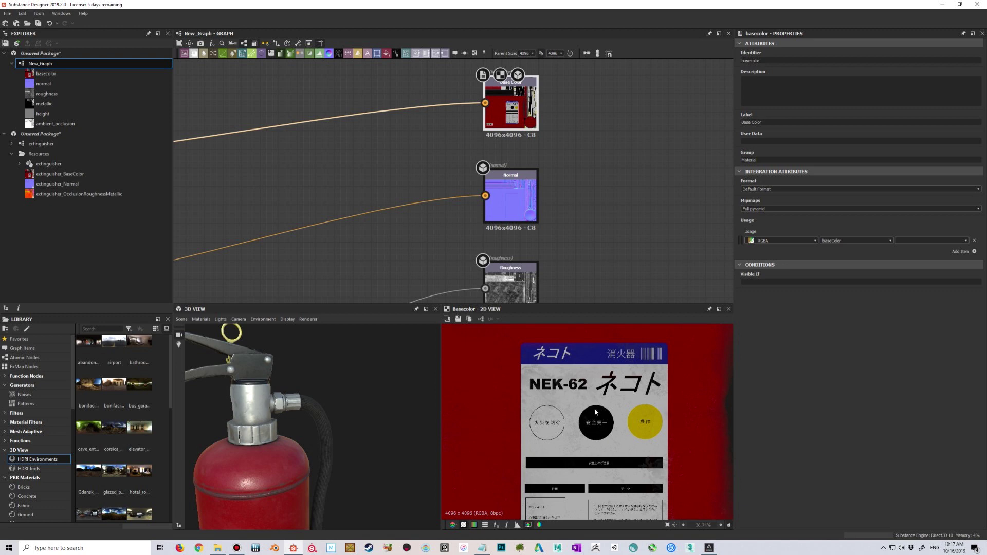
scroll(598, 417, up, 3)
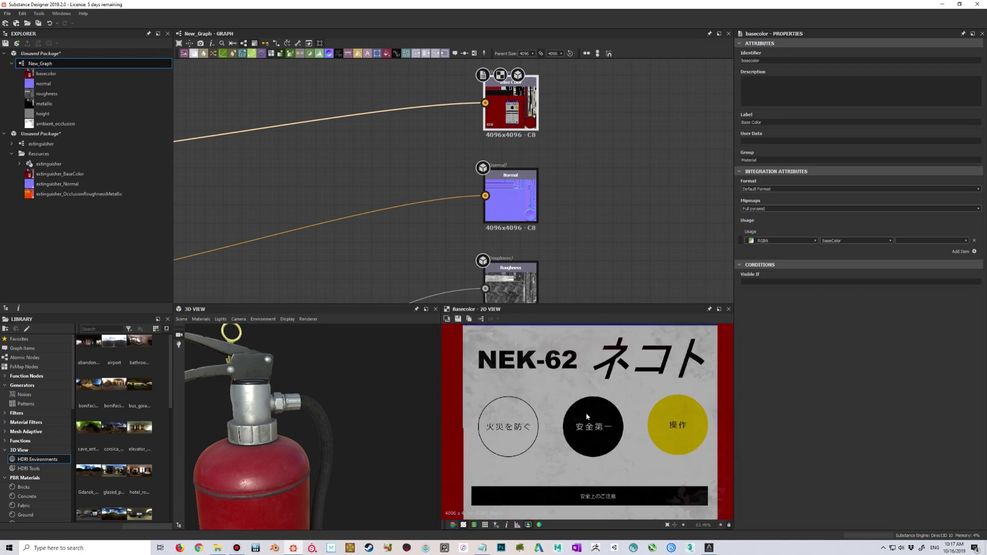
key(f)
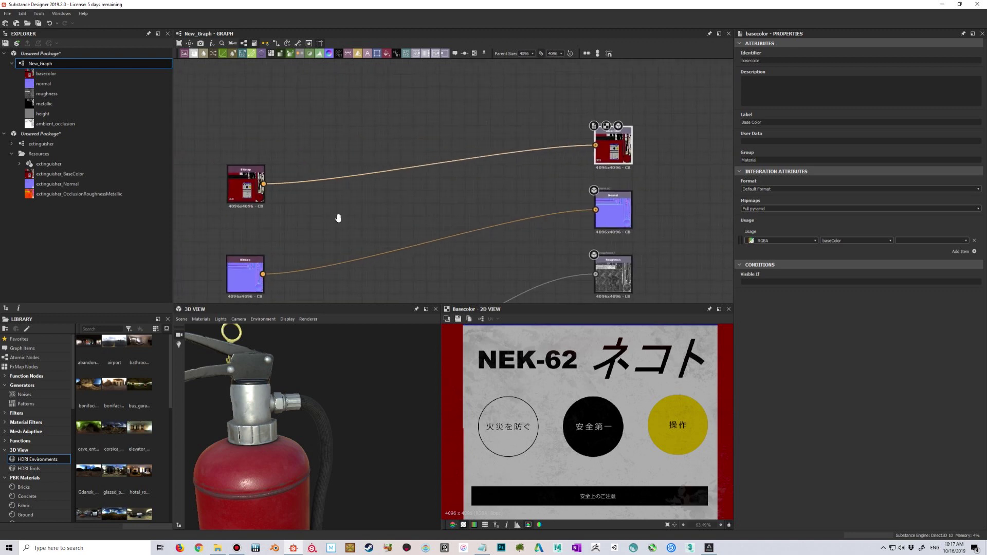
drag(252, 167, 252, 154)
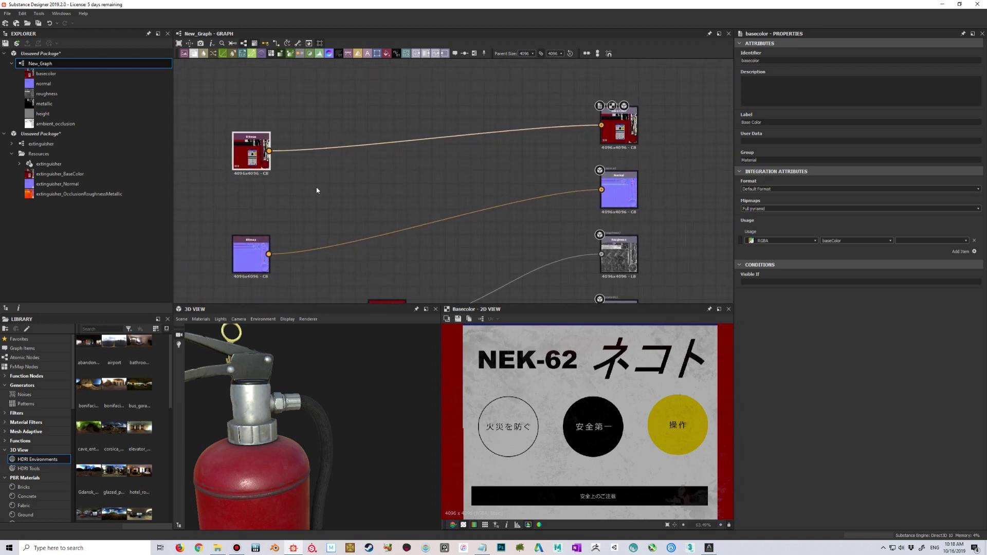
click(316, 181)
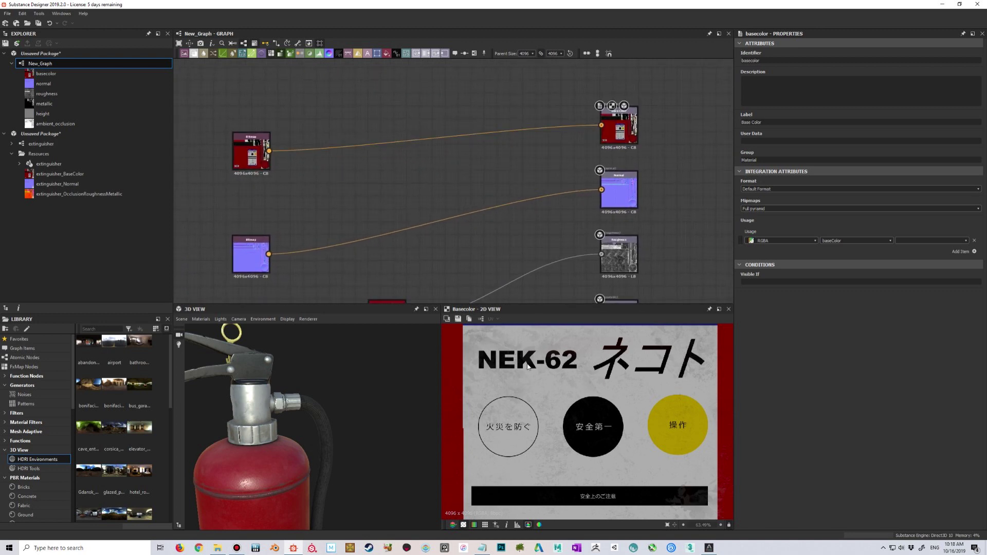
Add a PBR Albedo Safe Color node to the empty graph area beside the base color and normal bitmap nodes
scroll(568, 396, down, 1)
scroll(567, 393, down, 2)
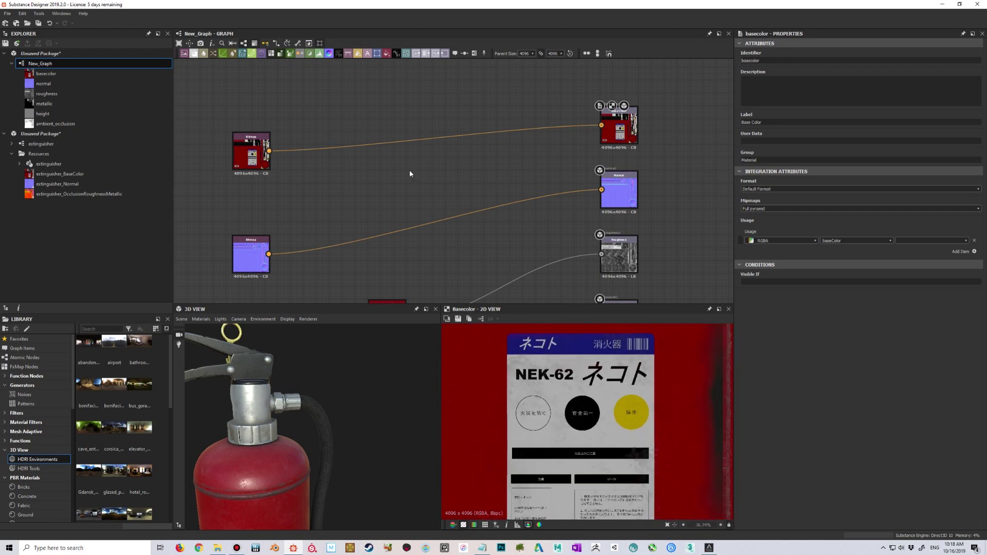
key(space)
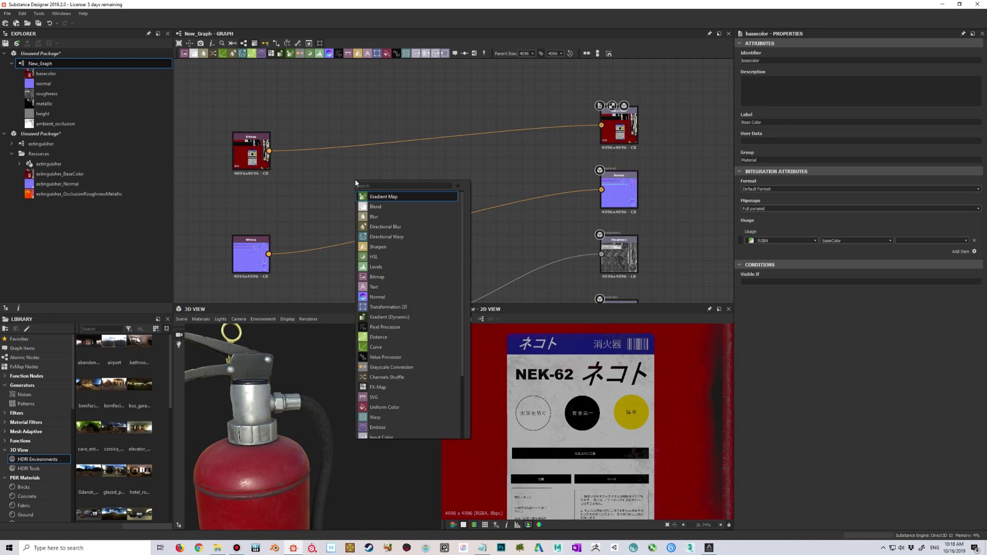
text(al)
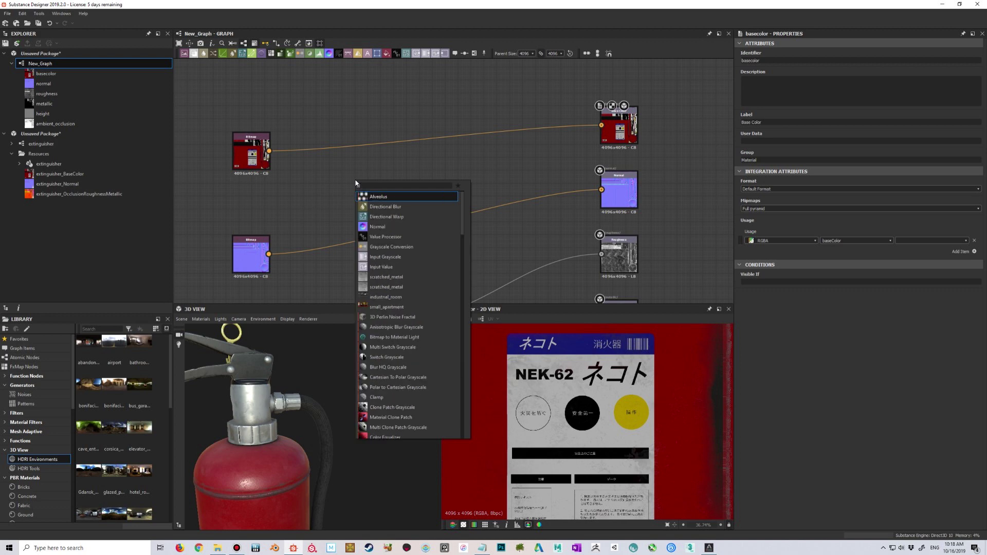
text(lb)
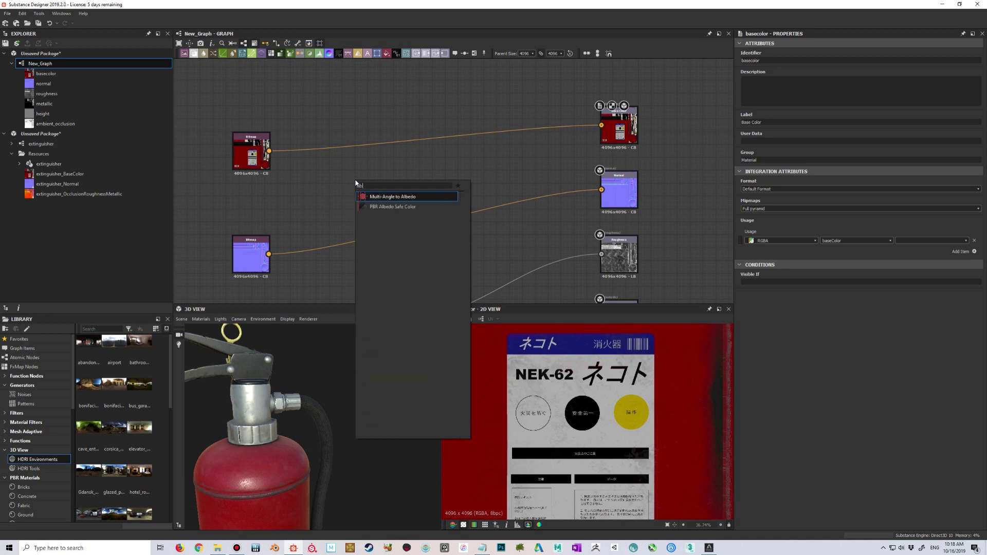
click(380, 207)
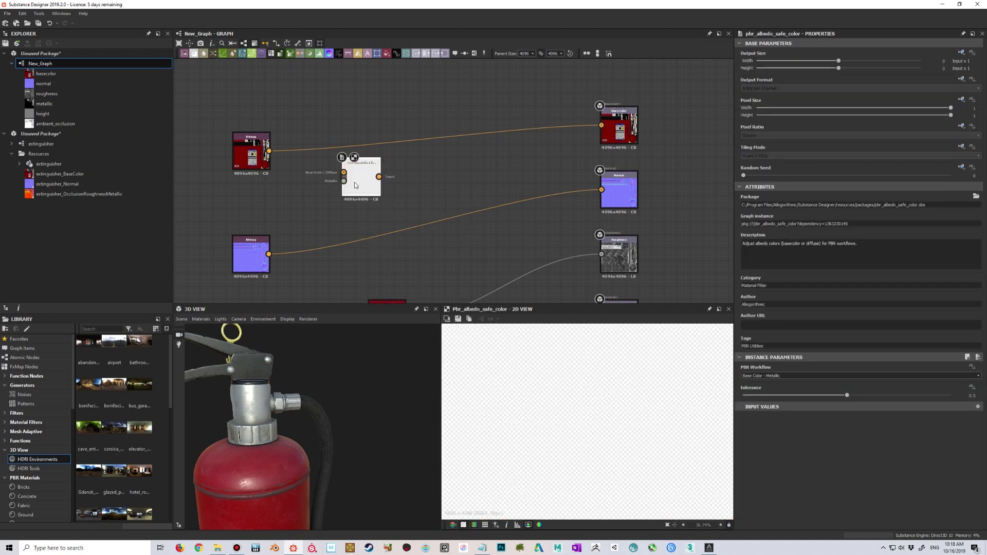
Place the PBR Albedo Safe Color node between the bitmaps and outputs, and connect the base color bitmap to its Base Color / Diffuse input
scroll(354, 186, down, 3)
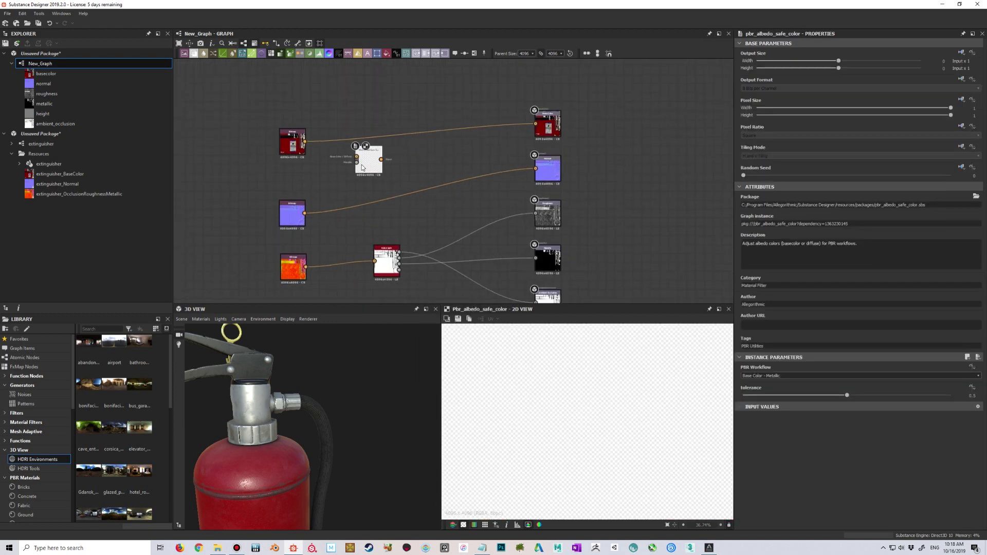
drag(373, 159, 409, 150)
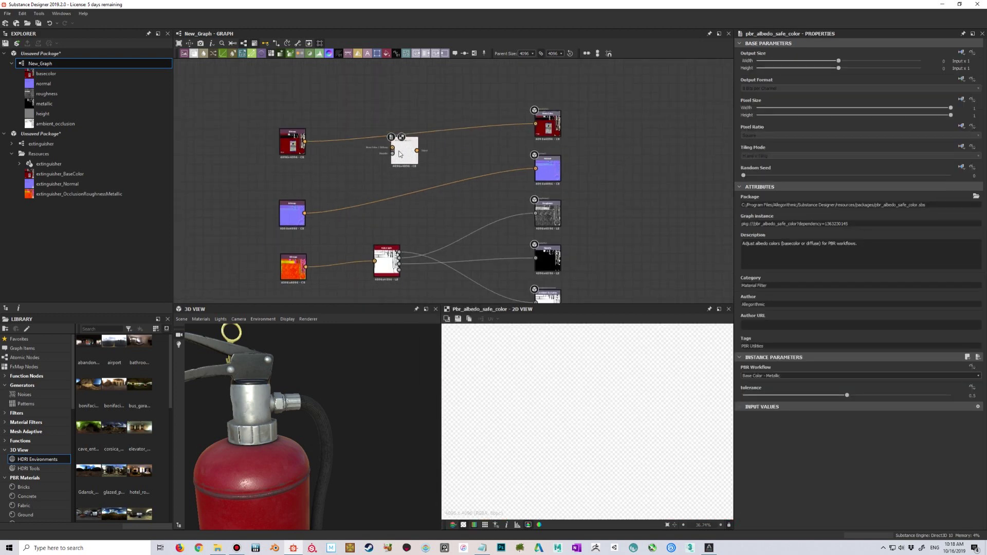
scroll(409, 150, up, 3)
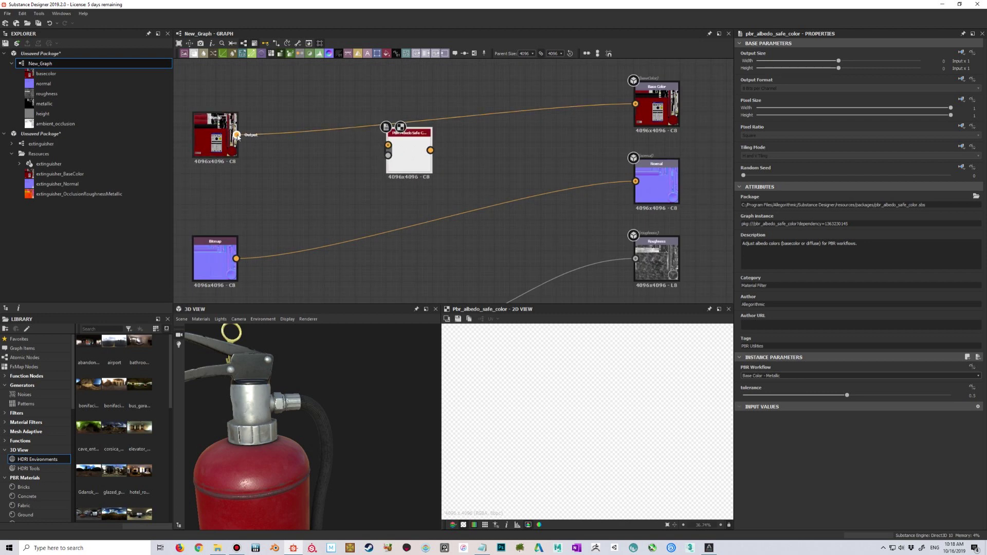
drag(237, 135, 439, 153)
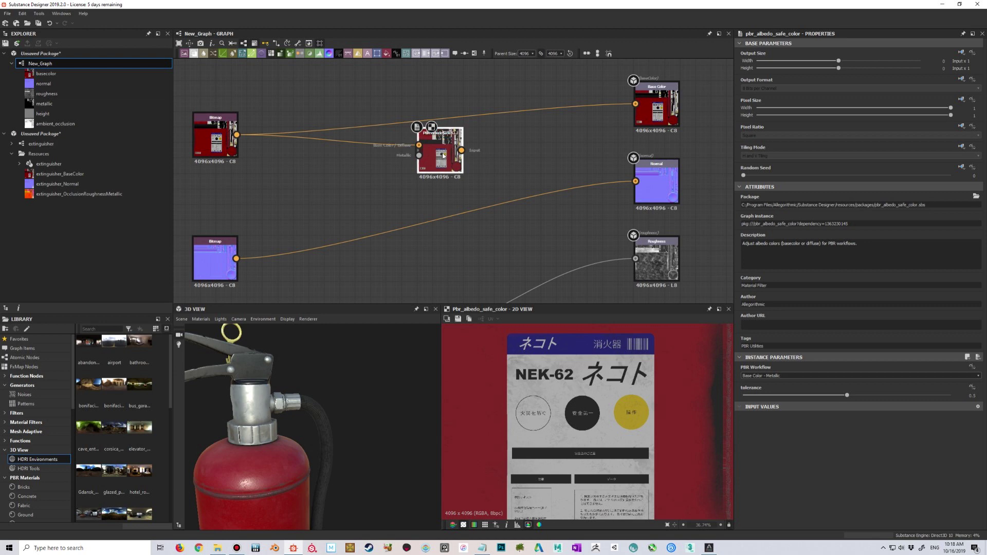
Examine the NEK-62 label's black and yellow areas in the PBR Albedo Safe Color result in the 2D view
scroll(625, 443, down, 1)
scroll(625, 443, down, 5)
scroll(590, 418, up, 10)
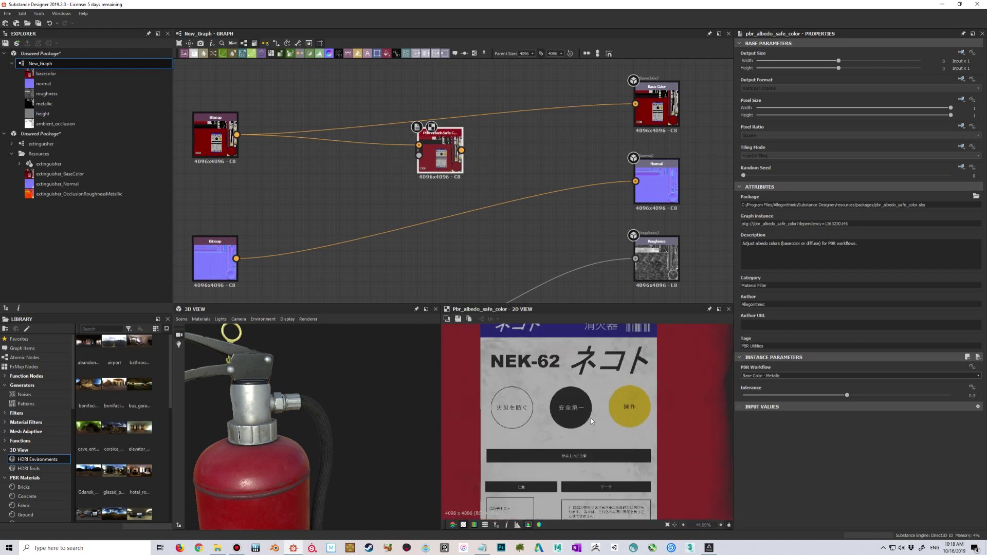
scroll(579, 418, up, 1)
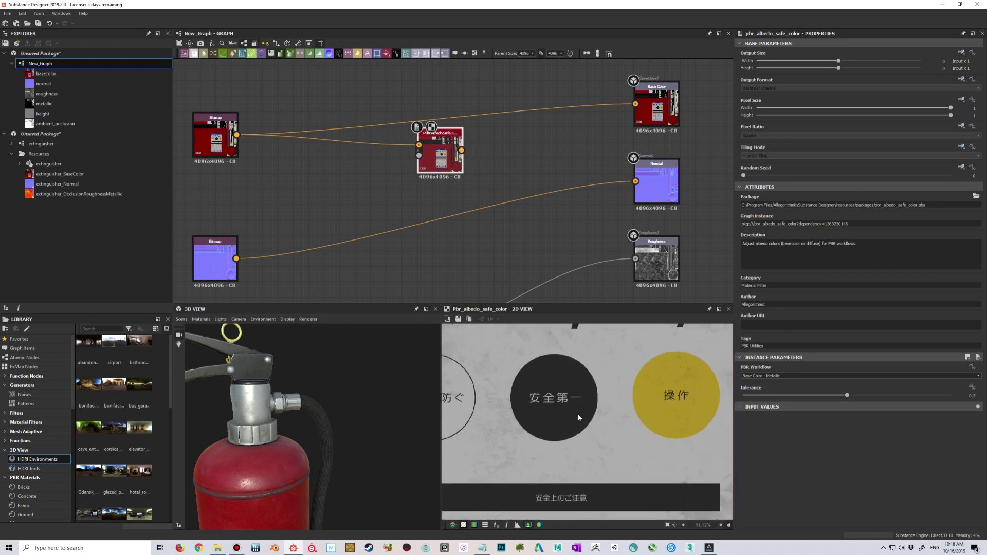
scroll(578, 414, down, 2)
scroll(577, 412, up, 4)
scroll(578, 412, down, 4)
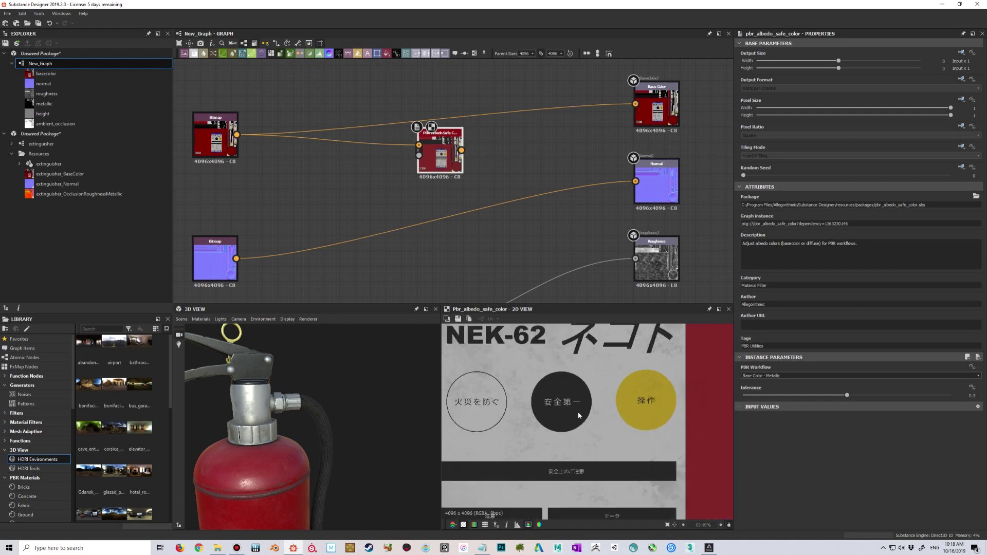
scroll(577, 411, down, 1)
scroll(577, 412, up, 3)
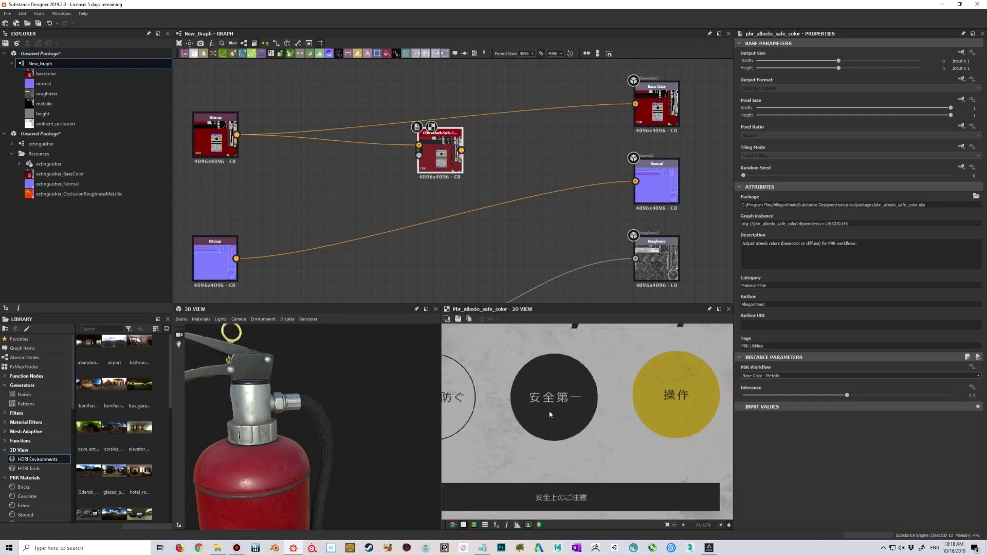
scroll(550, 414, down, 8)
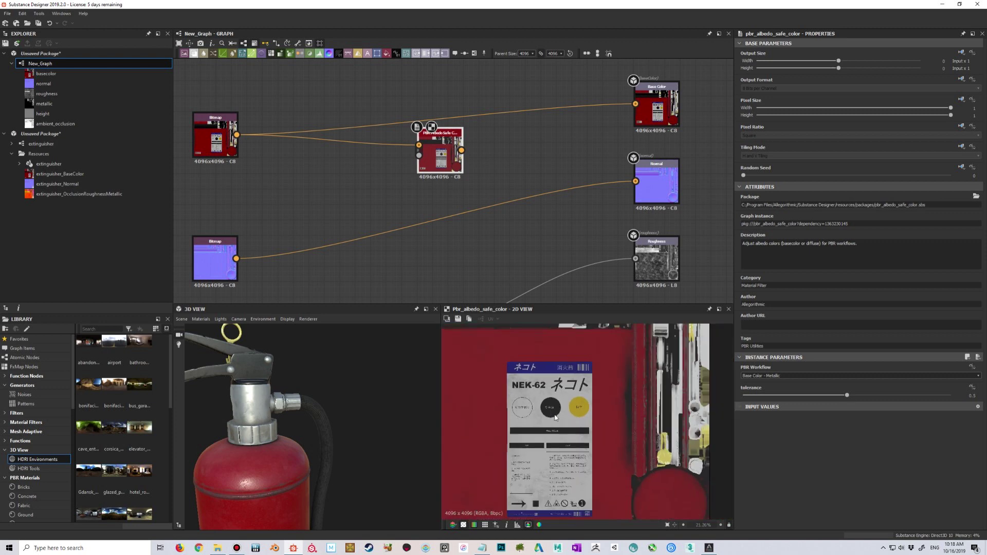
middle_drag(555, 417, 545, 406)
Compare the original base color bitmap with the PBR Albedo Safe Color result in the 2D view, focusing on the label's dark areas
double_click(224, 138)
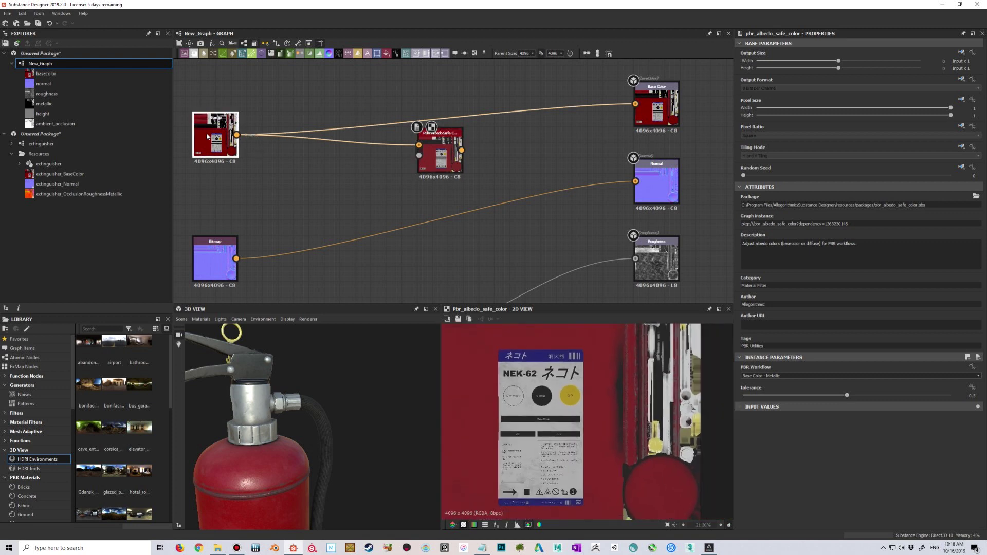
double_click(441, 158)
scroll(539, 395, up, 5)
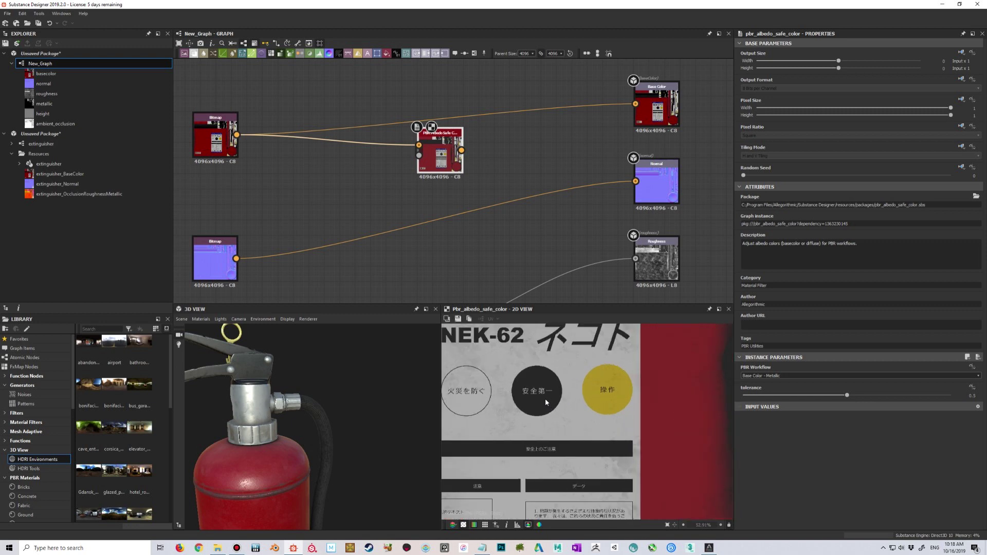
scroll(563, 402, down, 3)
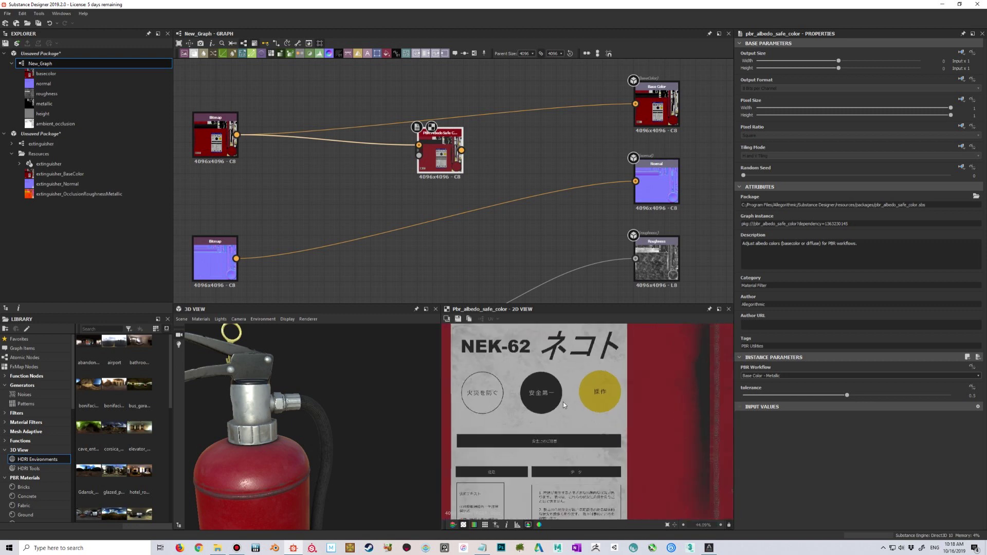
scroll(563, 402, up, 3)
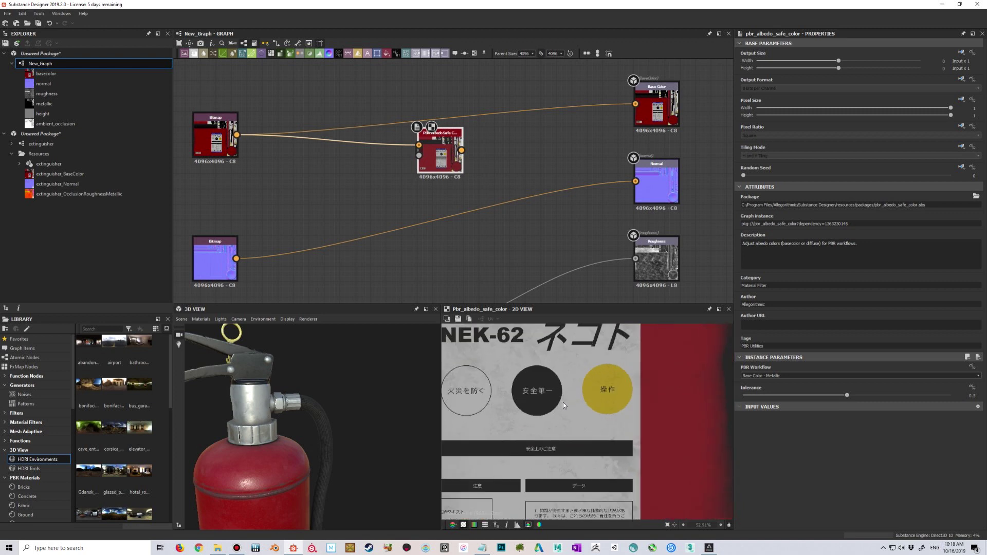
scroll(558, 400, down, 6)
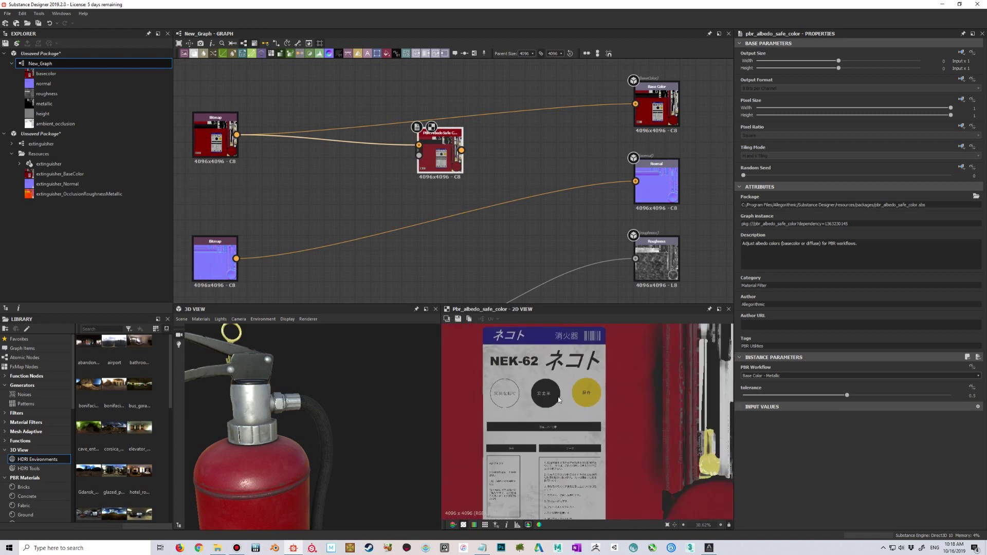
scroll(558, 396, up, 2)
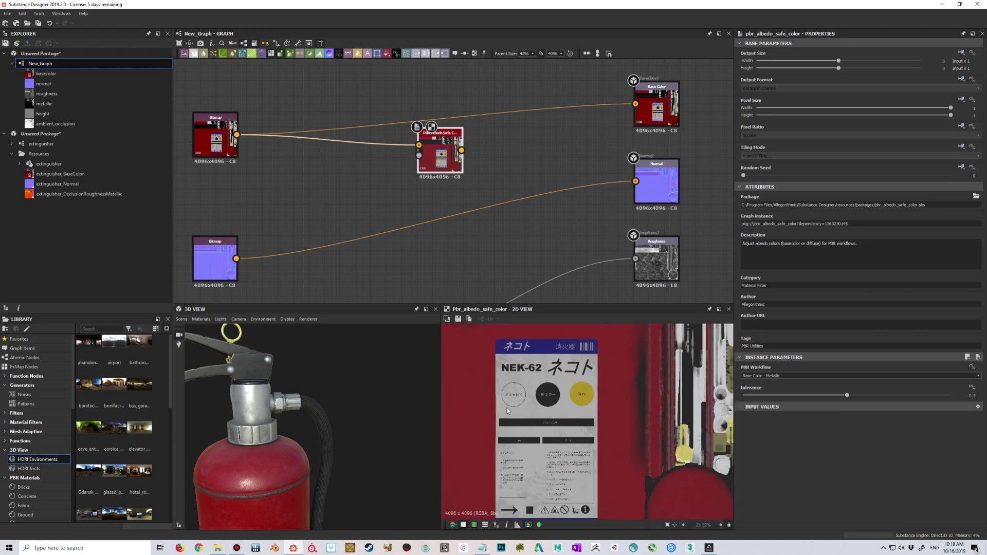
drag(289, 411, 502, 424)
drag(329, 414, 314, 413)
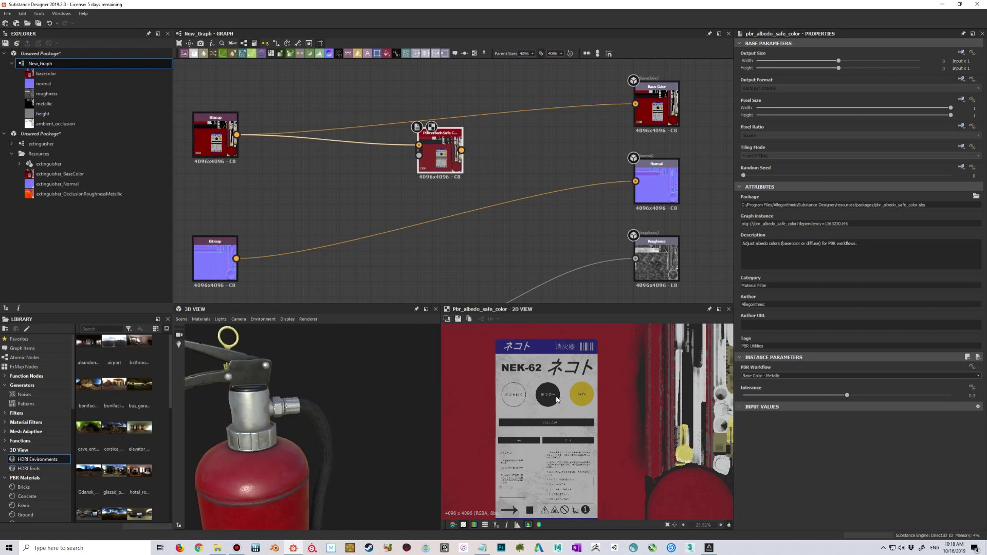
Connect the RGBA Split's blue channel to the PBR Albedo Safe Color node's Metallic input and inspect the metal areas of its result
middle_drag(365, 232, 387, 168)
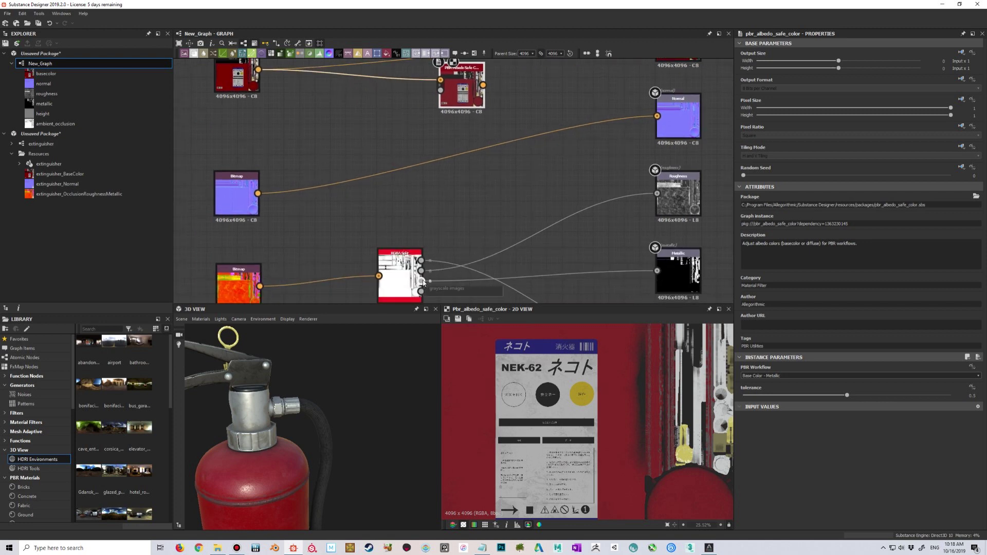
drag(422, 281, 440, 90)
middle_drag(462, 126, 404, 183)
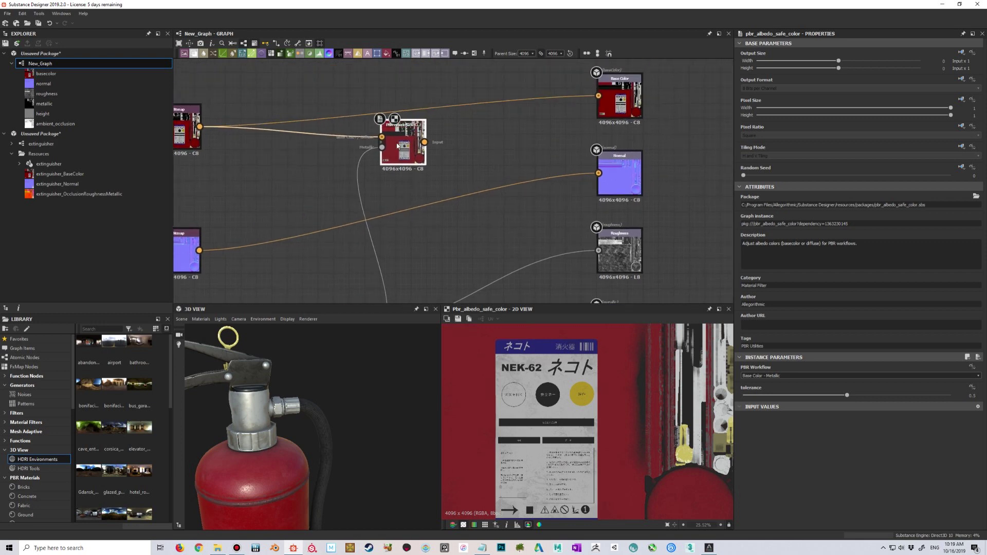
scroll(700, 341, down, 3)
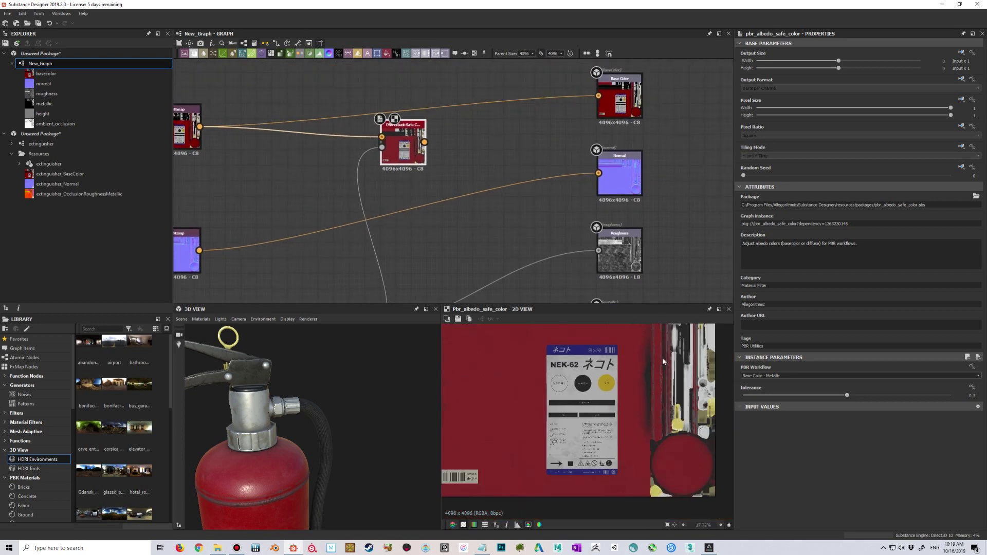
scroll(636, 369, up, 1)
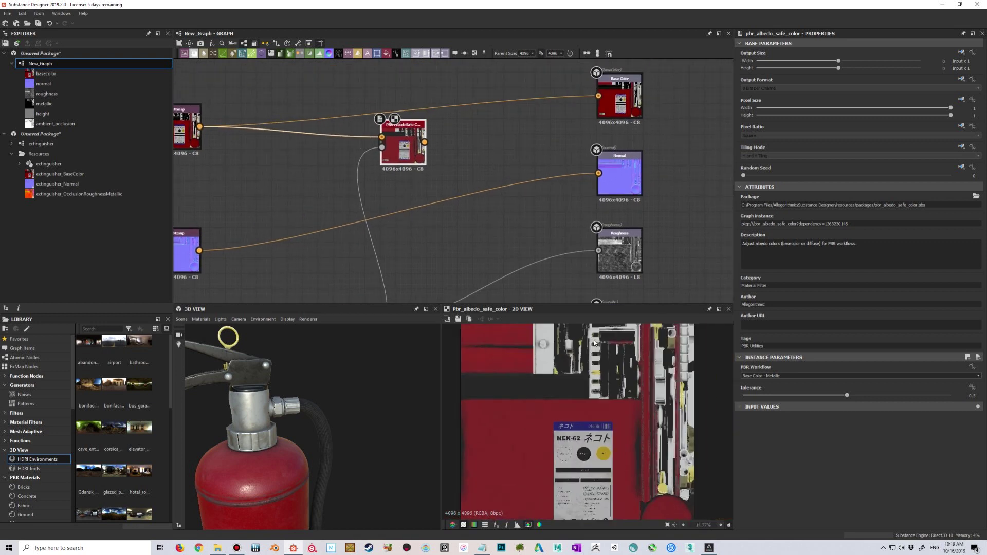
scroll(636, 375, down, 1)
scroll(637, 383, up, 2)
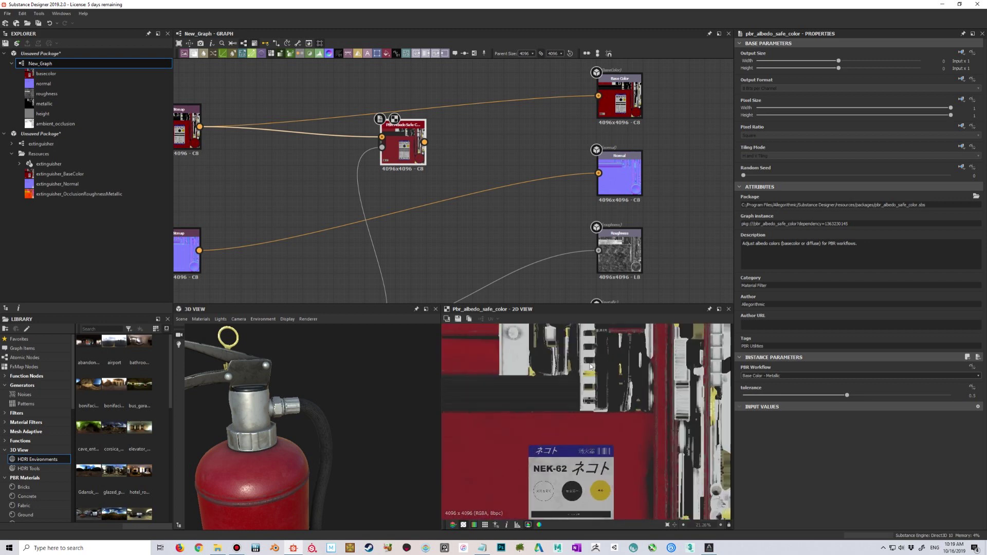
Add a PBR BaseColor / Metallic Validate node above the PBR Albedo Safe Color node and connect the base color bitmap to its base color input
middle_drag(460, 136, 467, 168)
key(space)
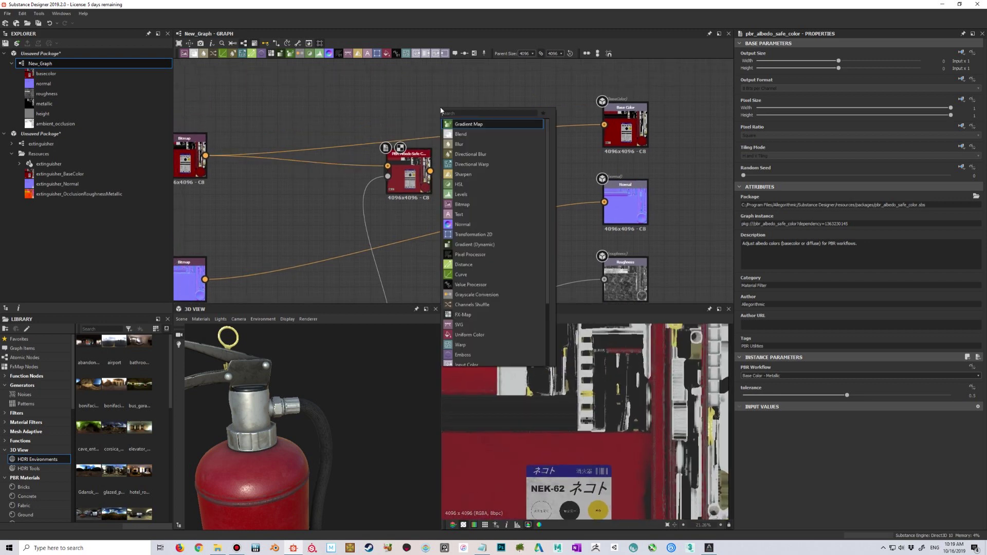
text(val)
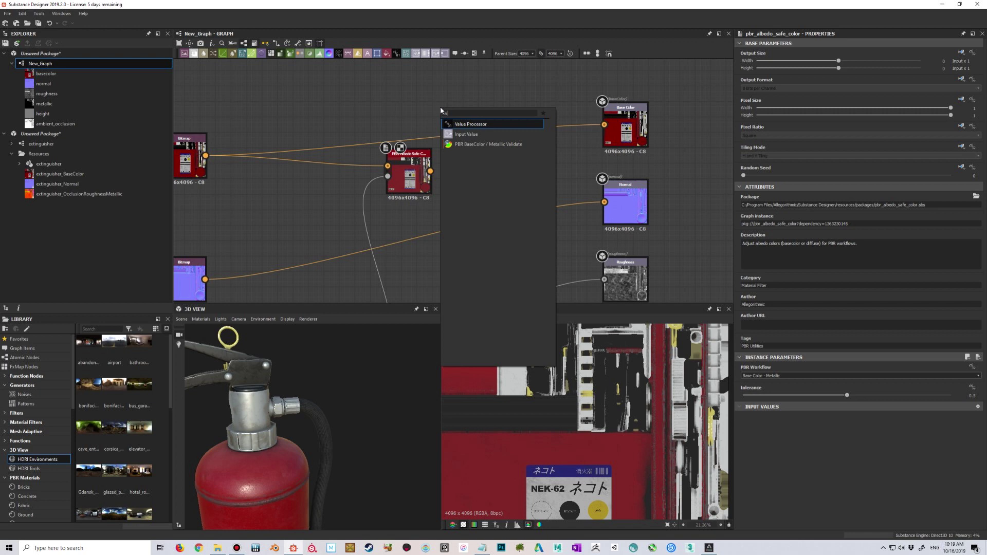
click(461, 144)
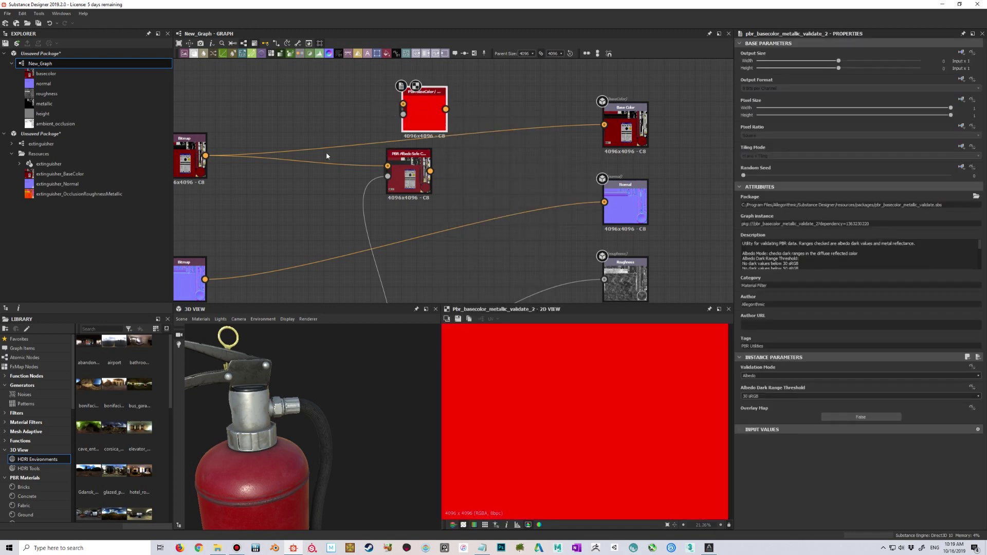
drag(206, 155, 402, 104)
scroll(344, 201, down, 3)
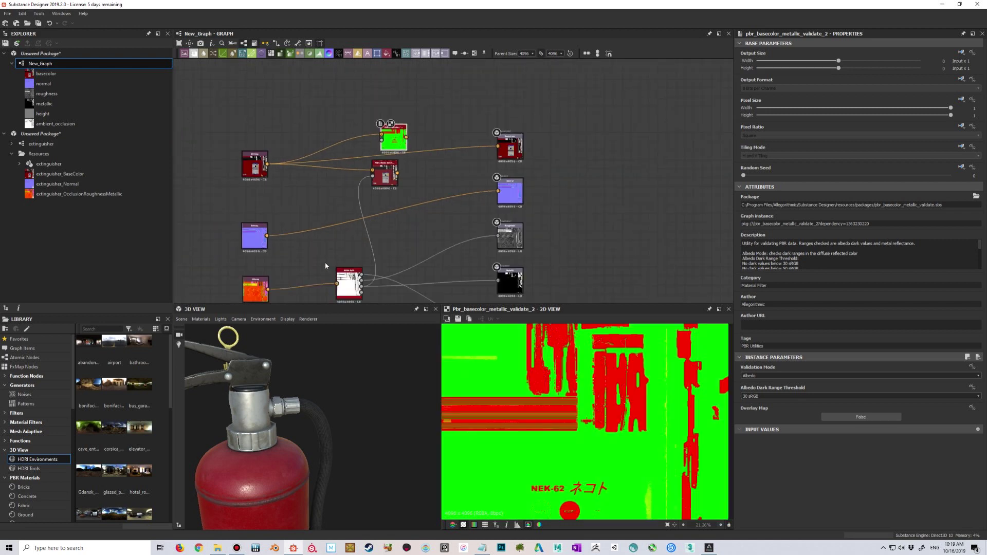
Connect the RGBA Split's blue channel to the PBR BaseColor / Metallic Validate node's Metallic input and inspect the flagged areas in the 2D view
scroll(356, 282, up, 3)
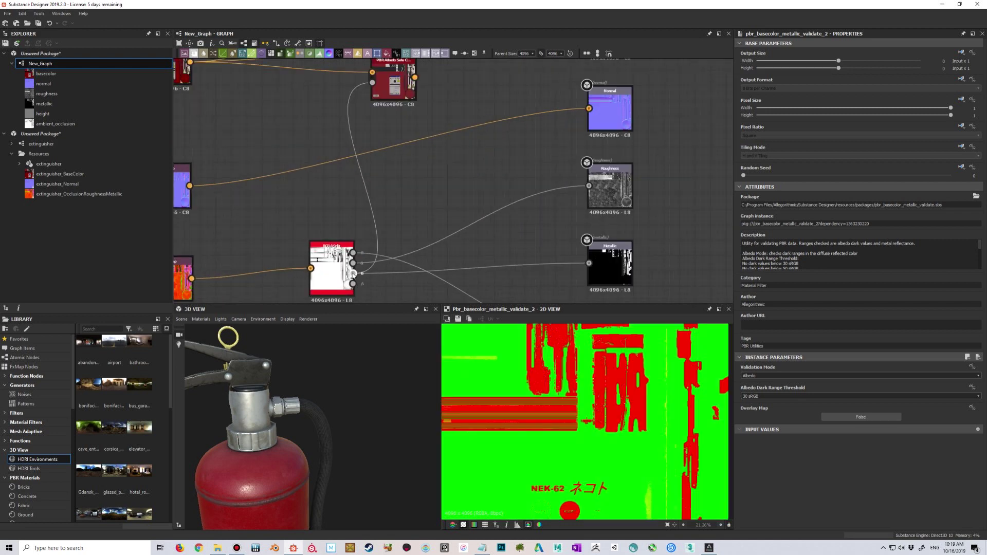
drag(352, 273, 384, 79)
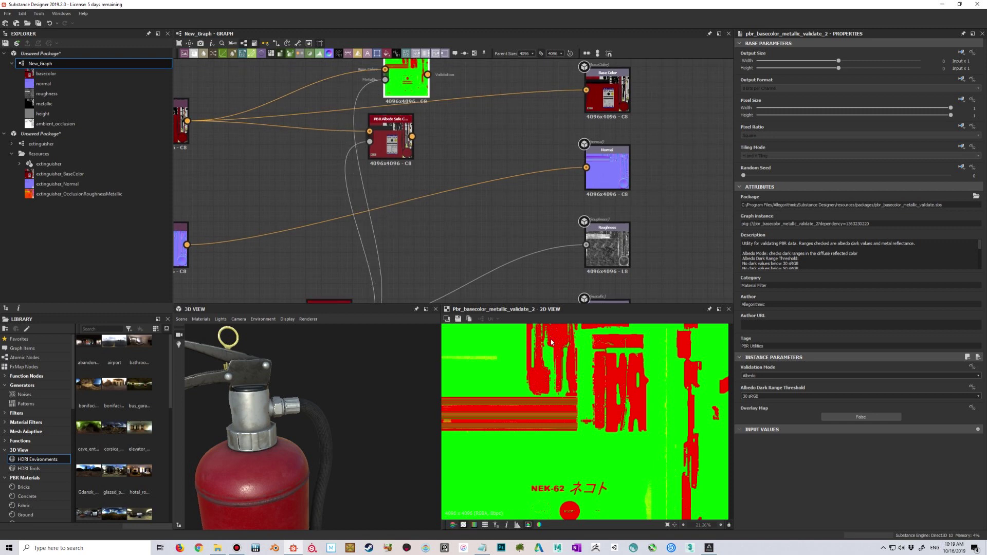
scroll(600, 439, down, 2)
scroll(599, 440, up, 2)
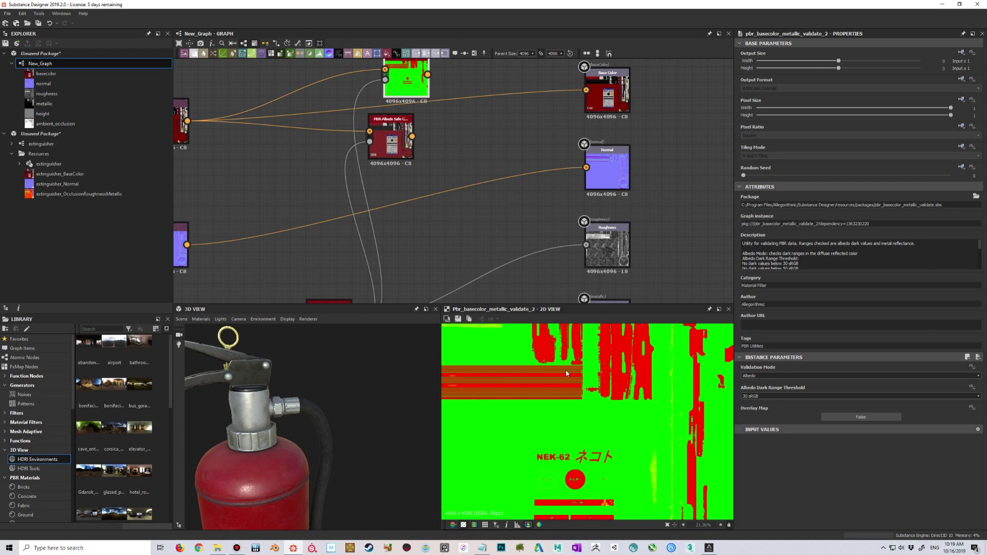
Examine the original base color bitmap's black ribbed strip and the dark parts around it in the 2D view
middle_drag(331, 179, 388, 188)
double_click(223, 131)
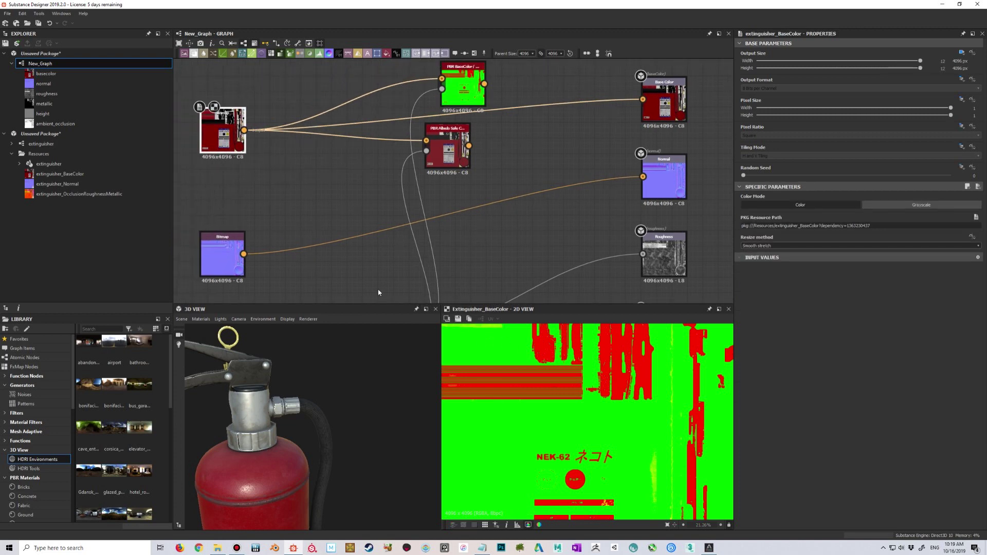
scroll(589, 365, up, 5)
scroll(599, 369, down, 5)
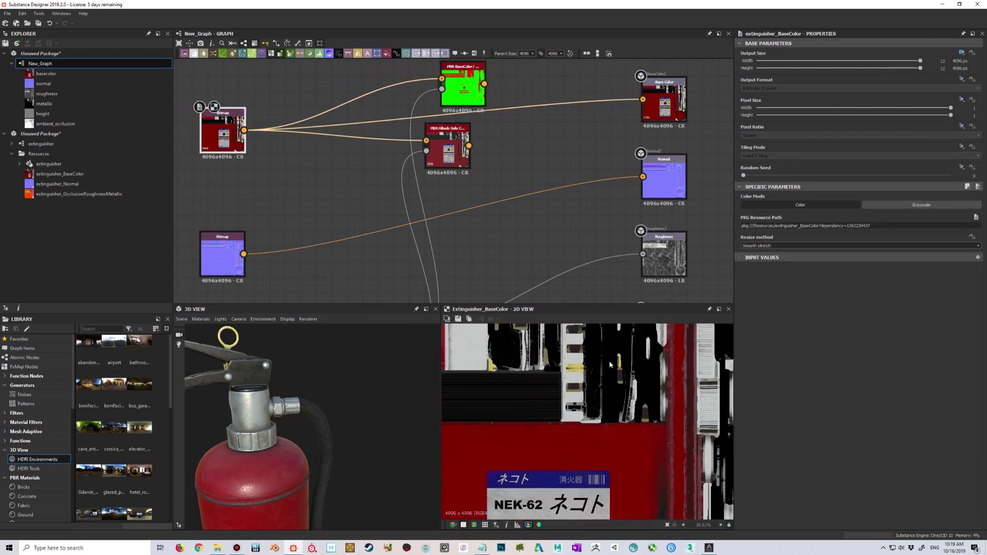
scroll(587, 395, down, 1)
scroll(596, 411, up, 2)
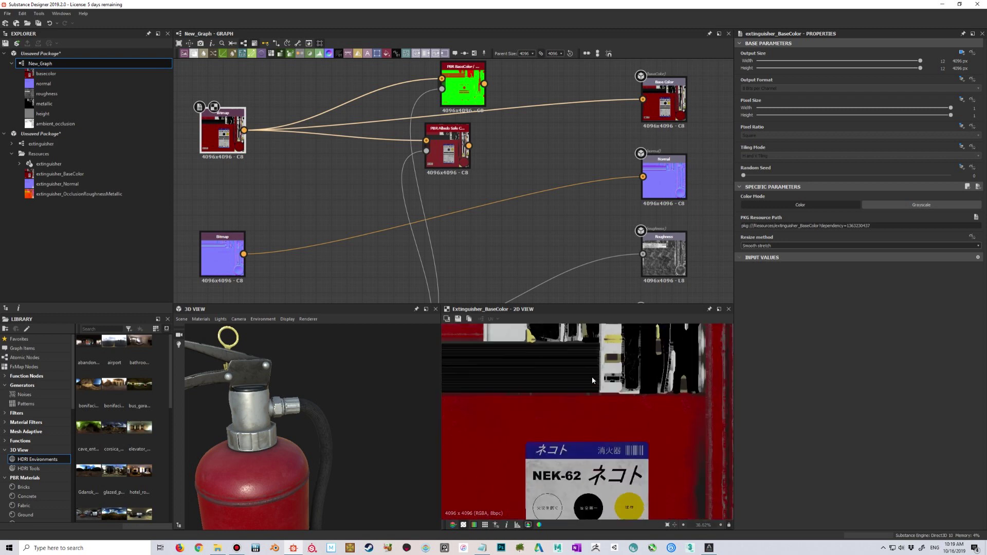
scroll(589, 370, up, 3)
scroll(504, 424, up, 4)
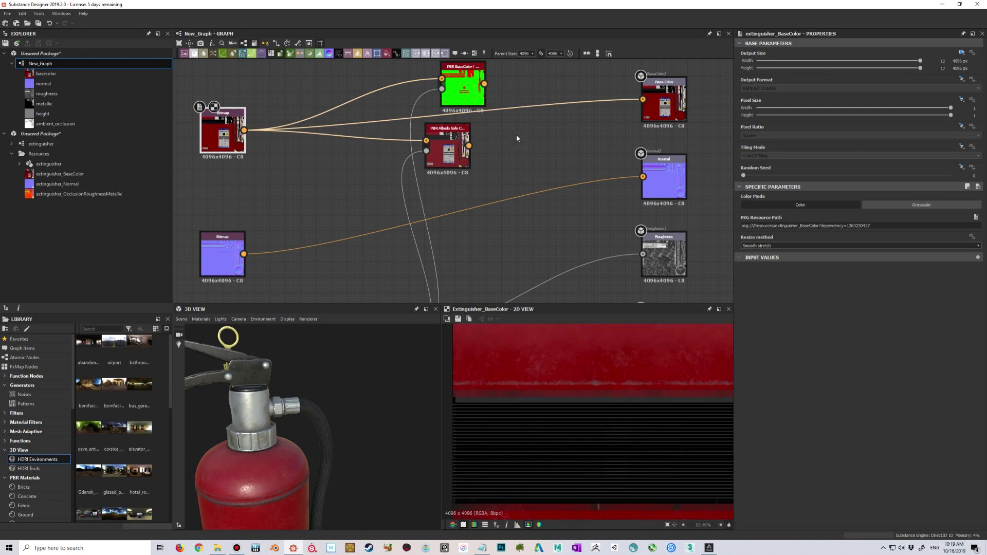
Compare the NEK-62 label area in the PBR BaseColor / Metallic Validate result with the label on the 3D extinguisher
middle_drag(516, 134, 422, 174)
drag(366, 109, 382, 109)
double_click(382, 109)
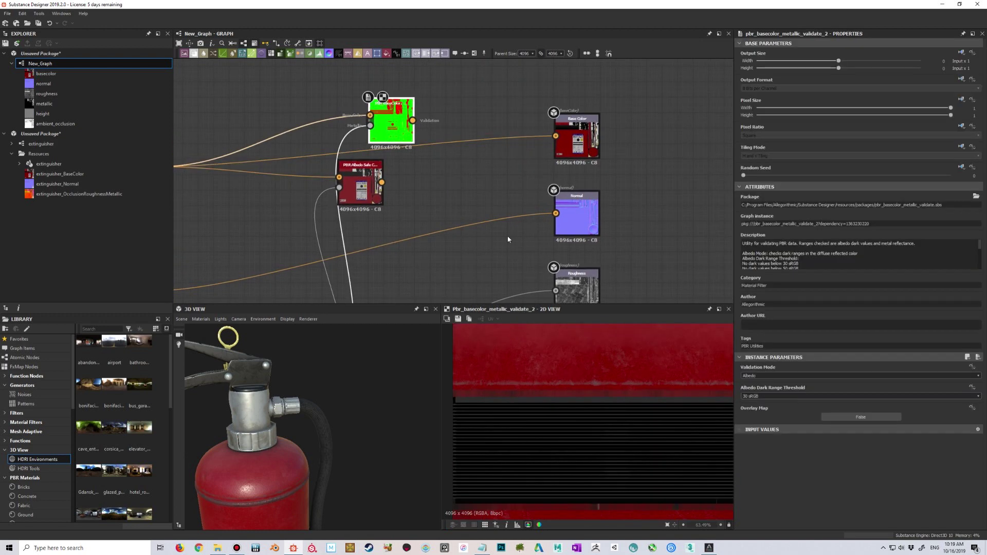
scroll(595, 439, up, 3)
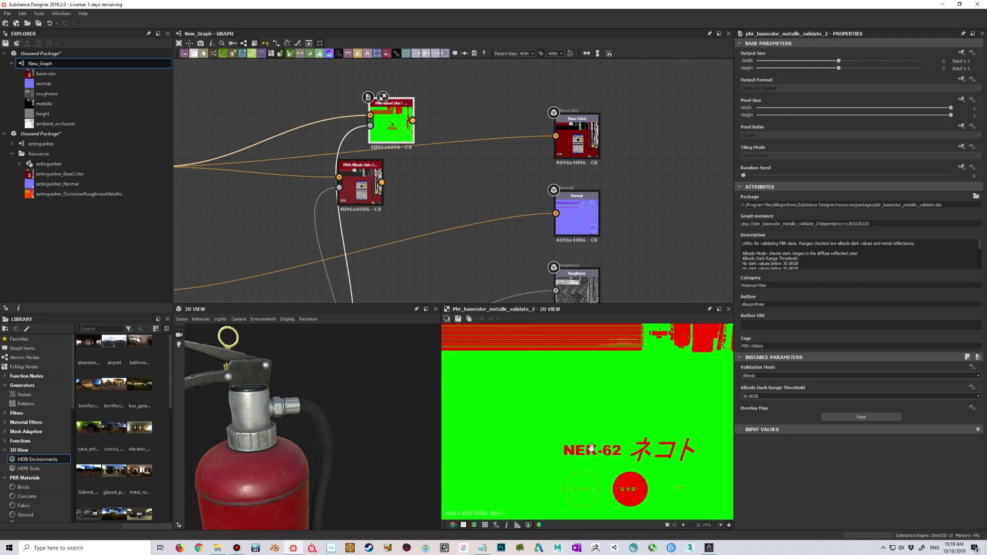
middle_drag(591, 447, 589, 422)
middle_drag(323, 451, 341, 394)
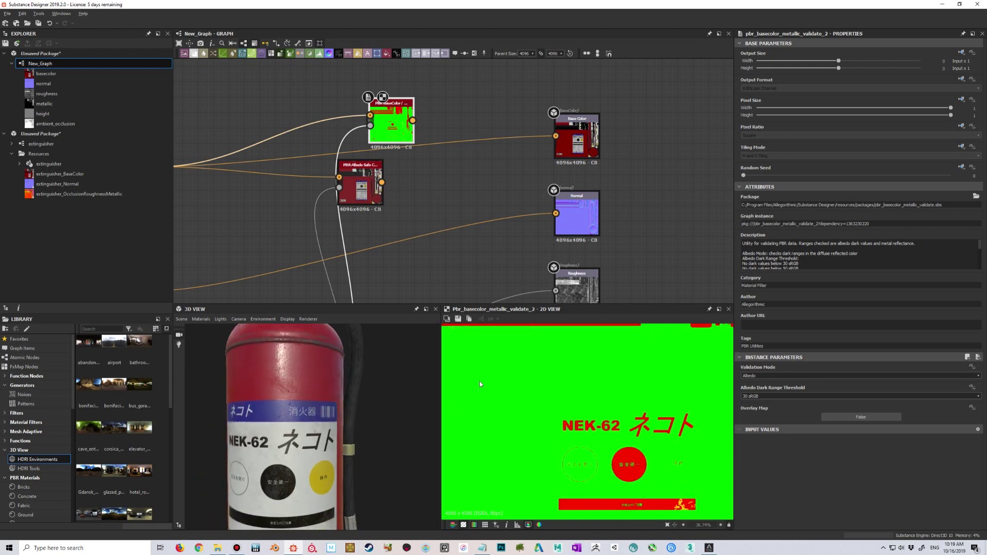
scroll(395, 187, down, 2)
scroll(557, 369, down, 2)
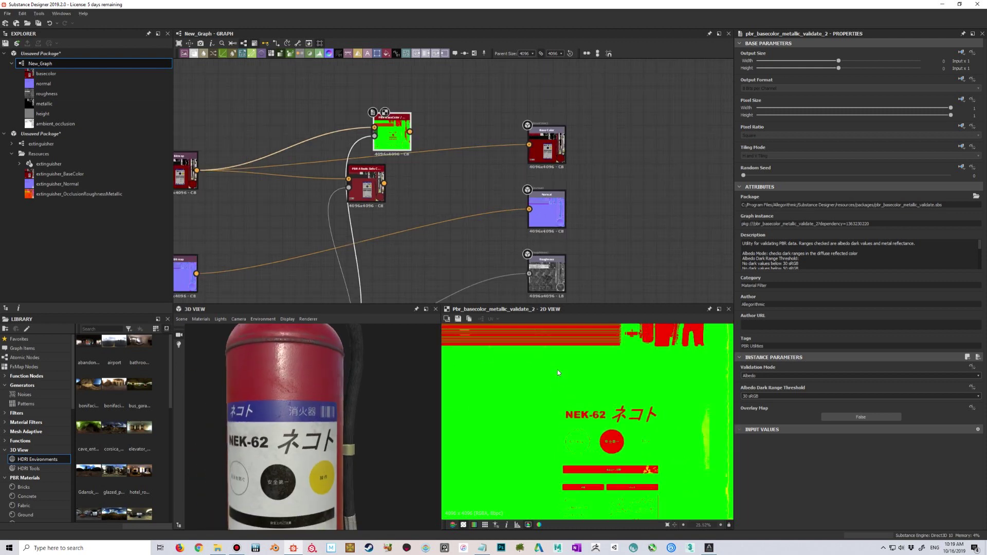
Feed the PBR Albedo Safe Color output into the Validate node's base color input, show the validation result, and move the node up clear of the links
double_click(364, 180)
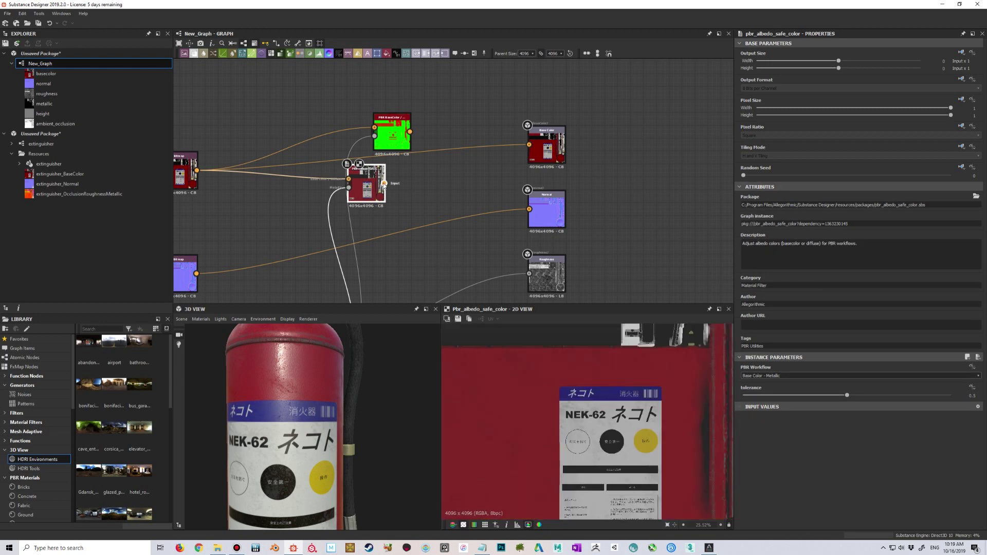
drag(389, 159, 408, 152)
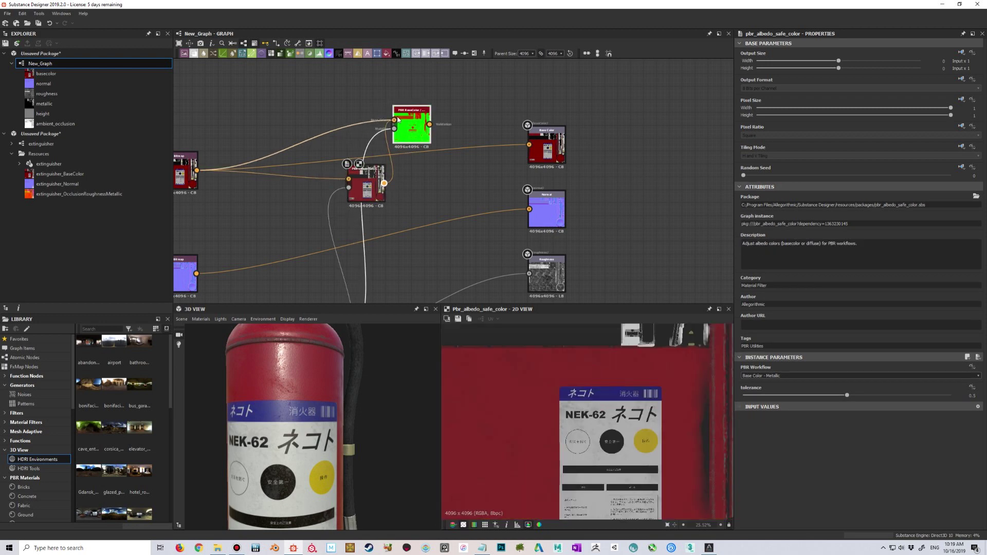
double_click(398, 119)
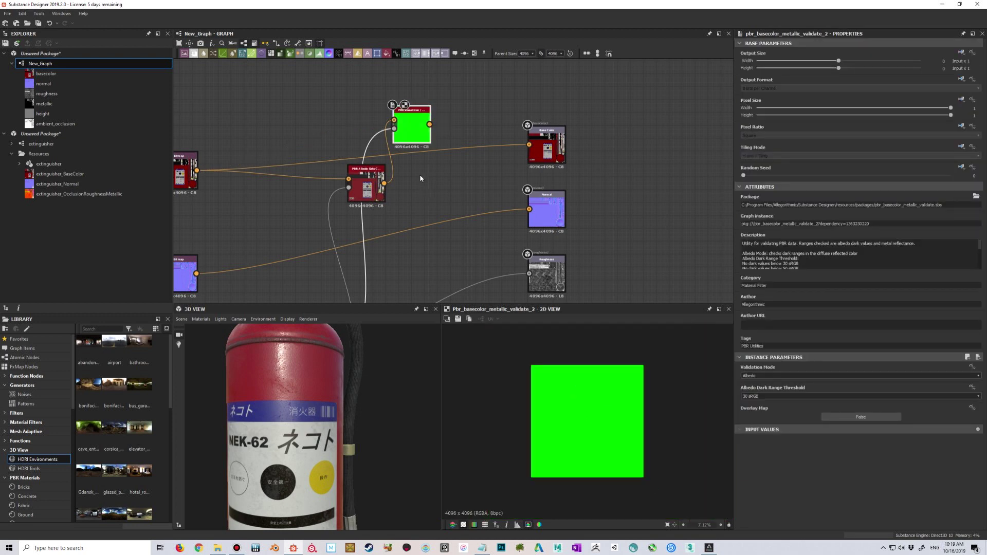
drag(415, 131, 433, 119)
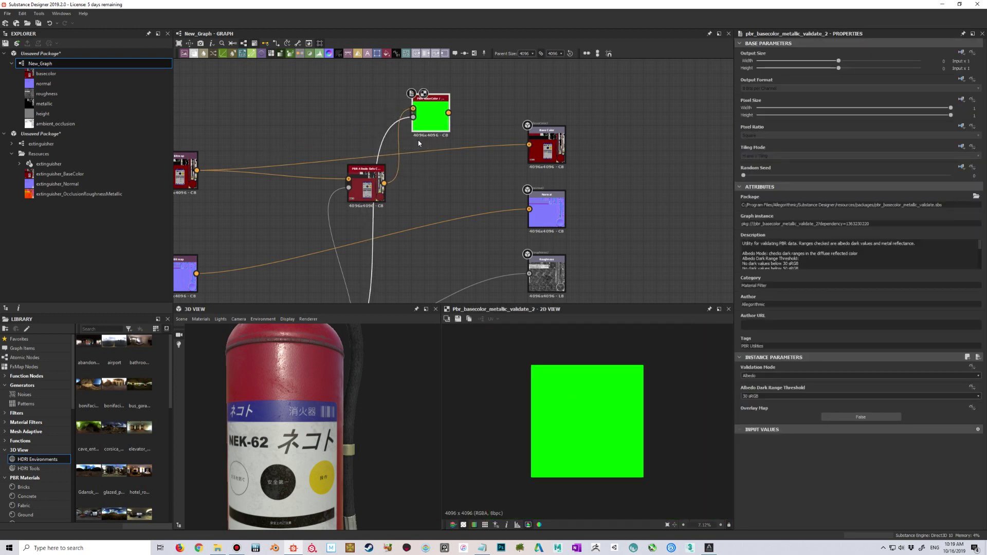
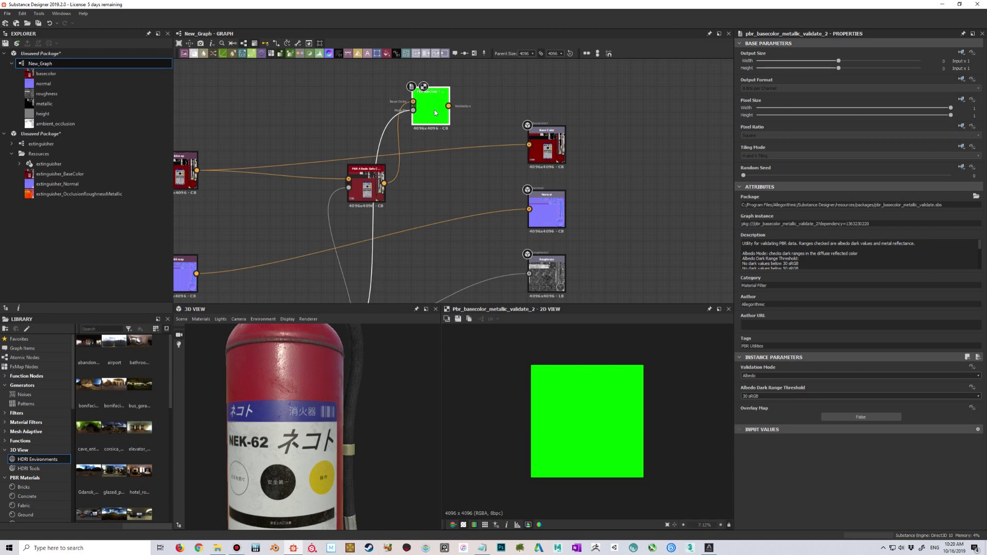
Delete the PBR BaseColor / Metallic Validate node and connect the PBR Albedo Safe Color output to the Base Color output node
key(Delete)
drag(419, 169, 529, 145)
scroll(334, 436, down, 3)
drag(334, 436, 292, 420)
scroll(293, 420, up, 2)
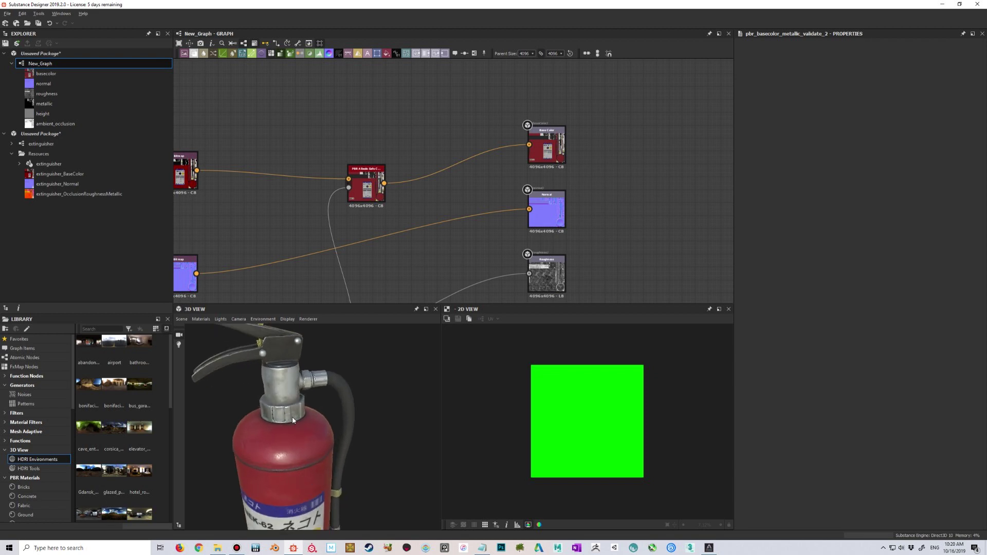
Show the Metallic output node in the 2D view and examine the white metal areas of its map
middle_drag(428, 259, 415, 182)
scroll(499, 250, down, 3)
scroll(499, 250, up, 1)
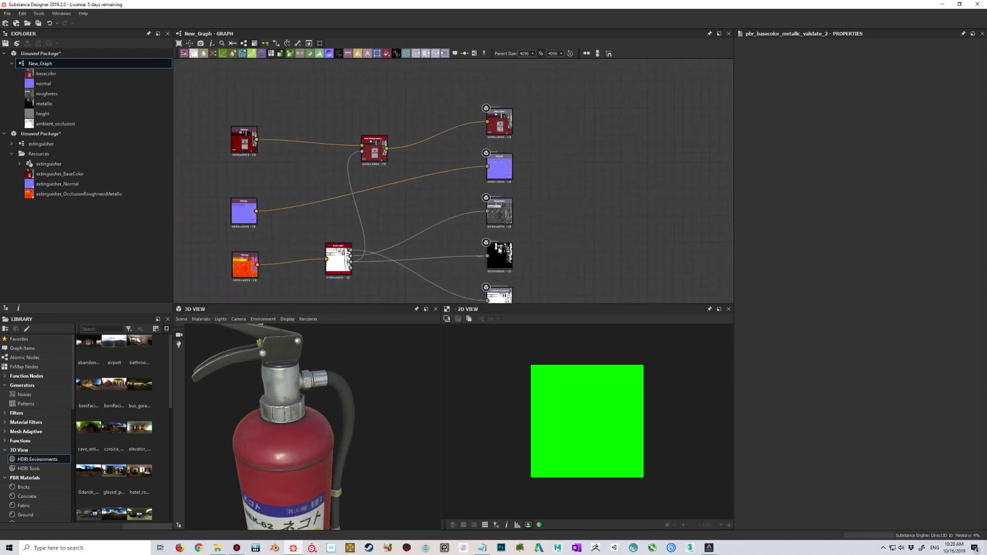
double_click(500, 256)
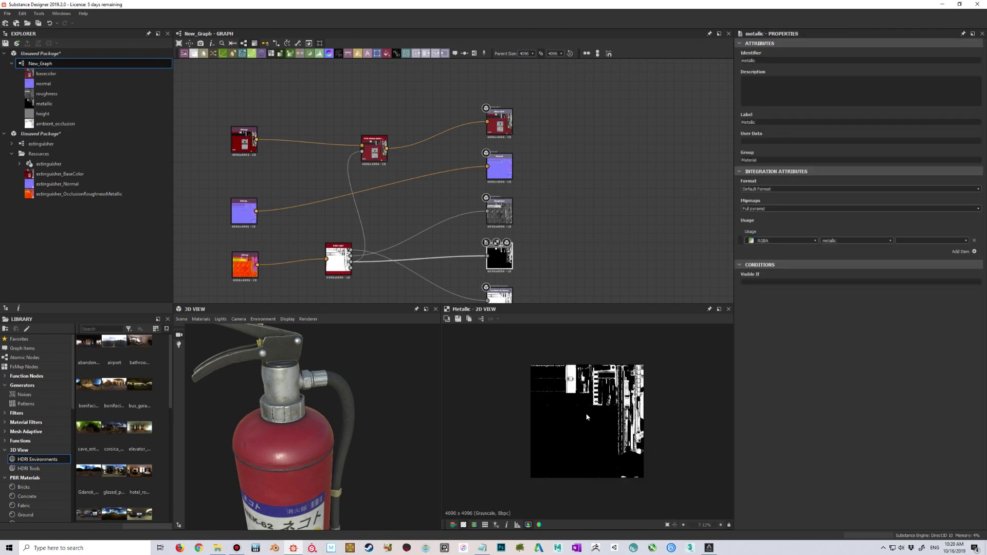
scroll(582, 402, up, 2)
scroll(557, 418, up, 2)
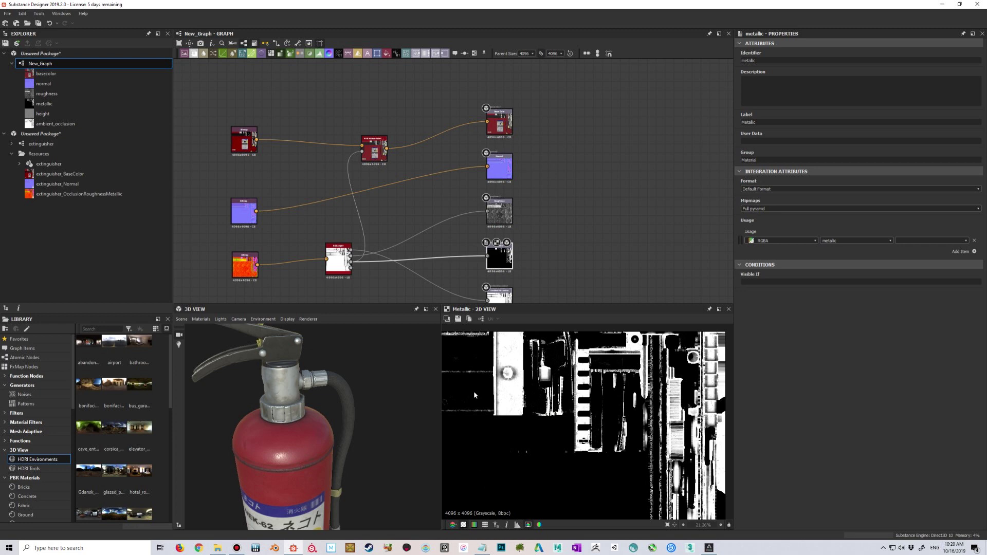
scroll(468, 394, down, 1)
scroll(401, 416, down, 1)
Compare the metal valve neck, collar and hose fitting on the 3D extinguisher with the white areas of the Metallic map
key(alt)
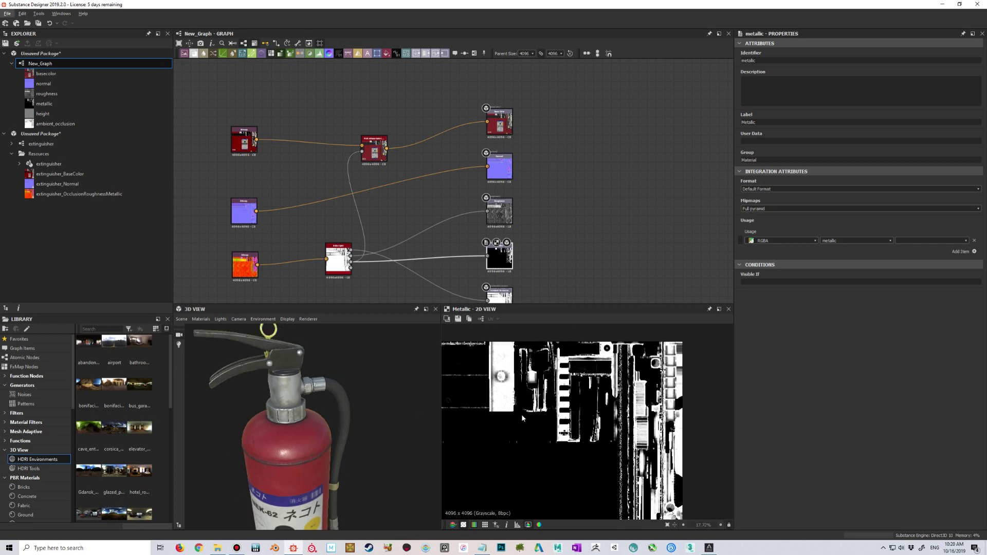
scroll(522, 414, down, 1)
alt+drag(368, 419, 362, 401)
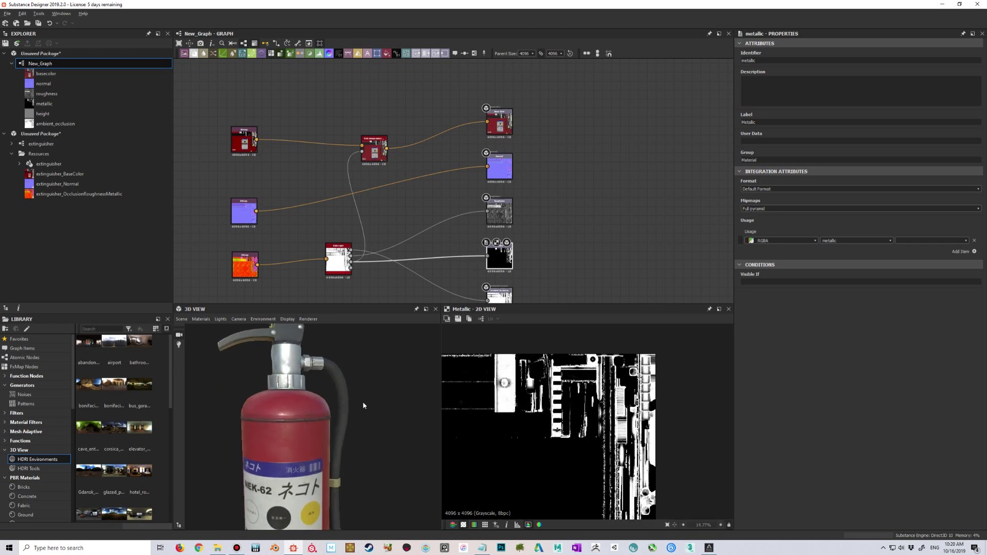
scroll(363, 401, up, 4)
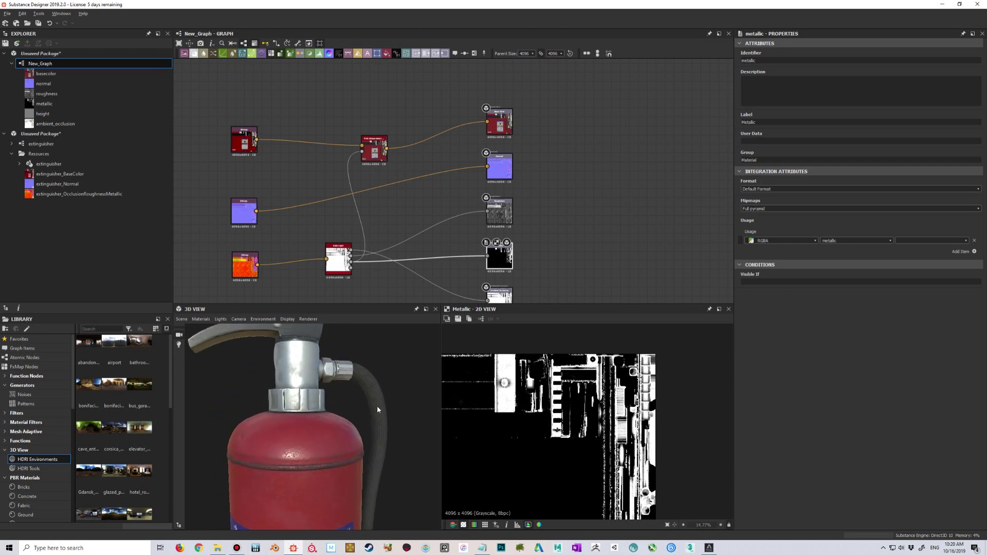
alt+middle_drag(377, 406, 366, 415)
alt+drag(364, 415, 374, 425)
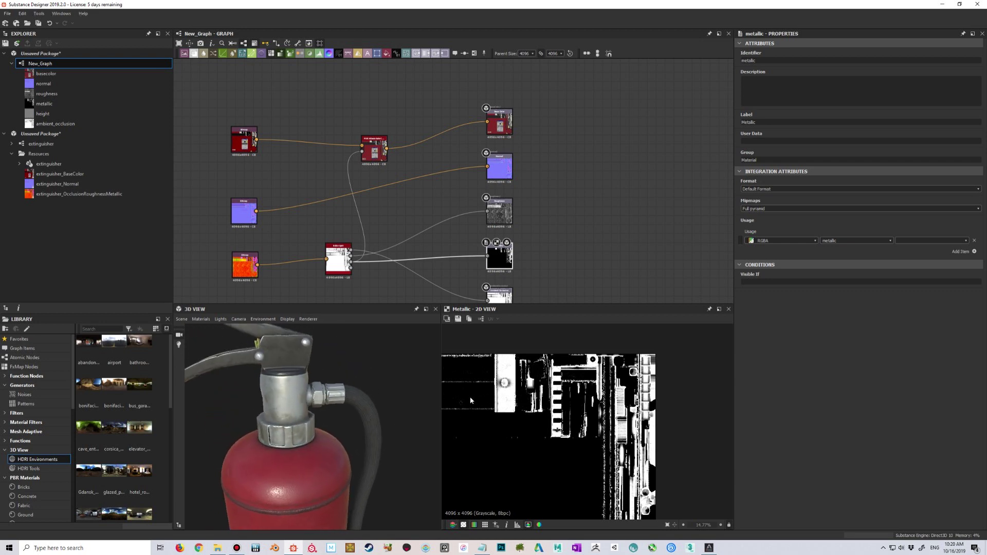
mouse_move(350, 406)
mouse_down()
mouse_move(356, 392)
mouse_move(349, 407)
mouse_up()
scroll(350, 407, up, 2)
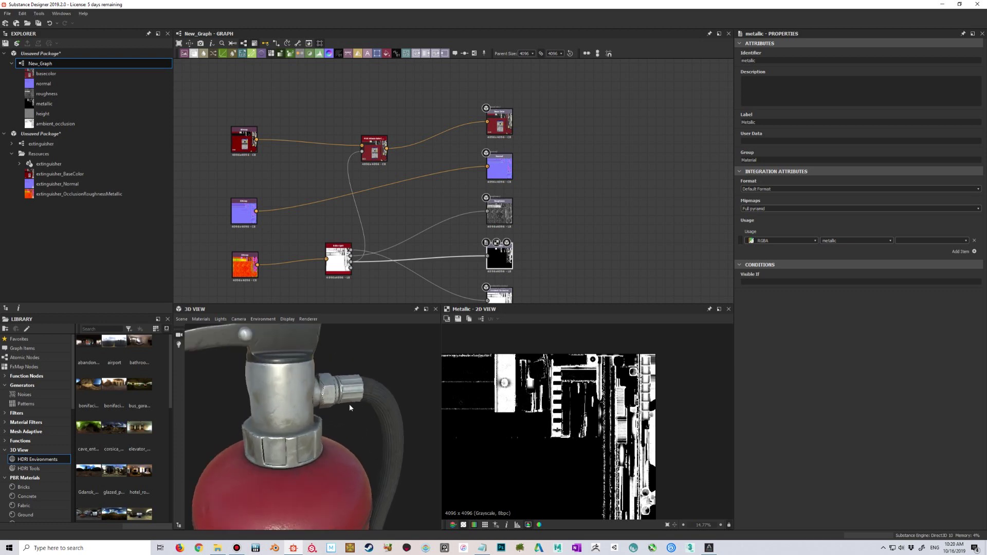
scroll(350, 404, down, 3)
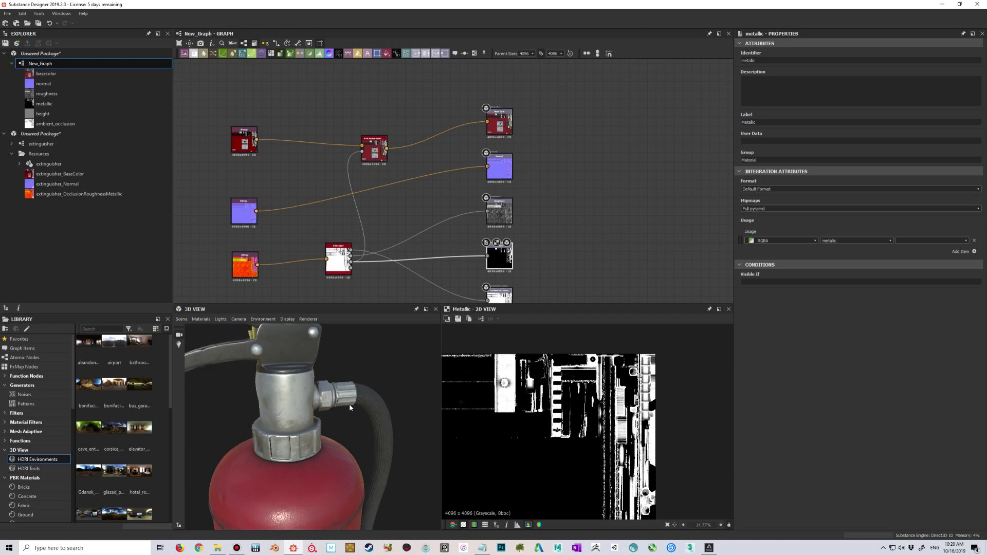
drag(349, 405, 362, 398)
middle_drag(361, 397, 359, 381)
drag(358, 381, 329, 425)
scroll(474, 419, down, 1)
scroll(372, 425, down, 1)
scroll(573, 396, down, 1)
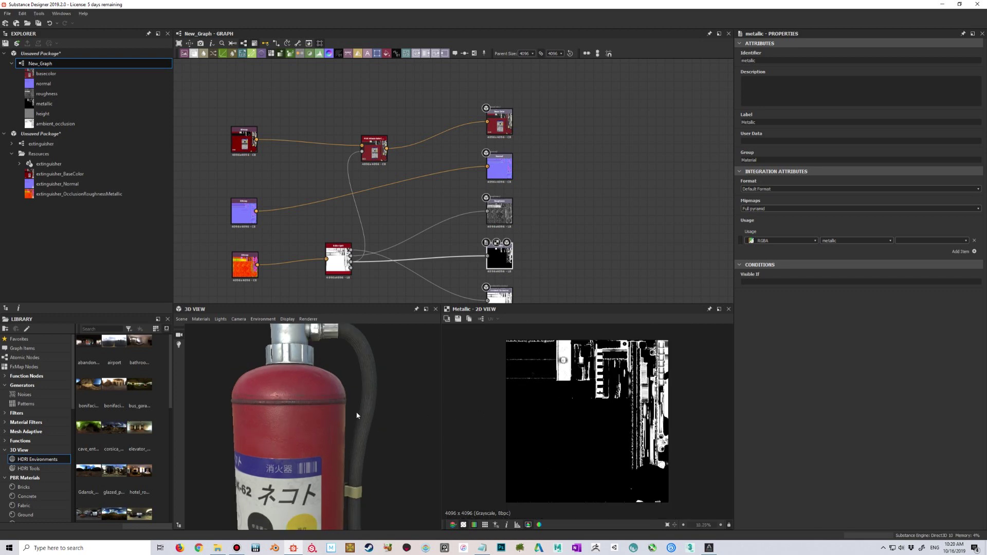
Examine the white block with the gray ring in the Metallic map alongside the valve neck on the 3D extinguisher
scroll(350, 412, up, 2)
middle_drag(340, 362, 337, 398)
scroll(585, 379, up, 1)
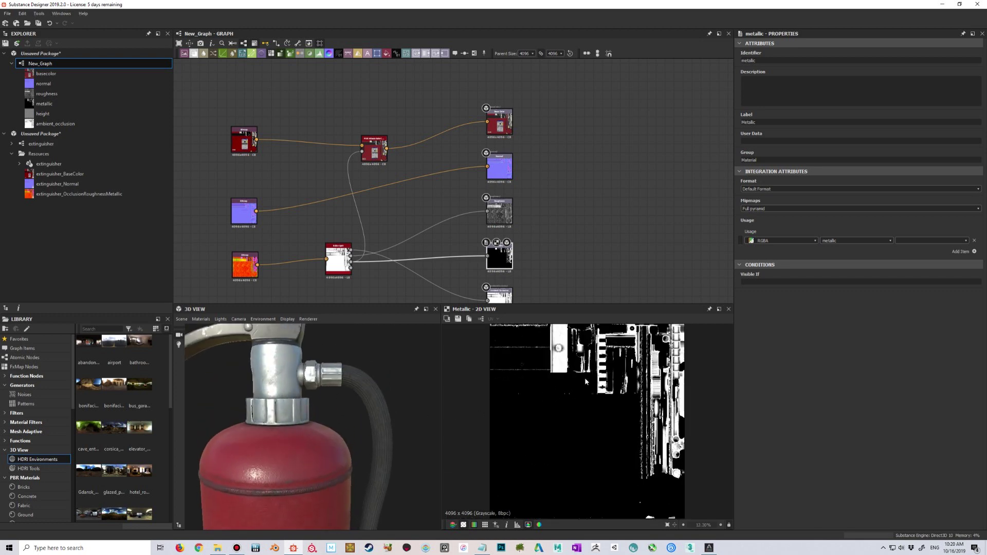
scroll(585, 382, up, 5)
scroll(537, 406, up, 4)
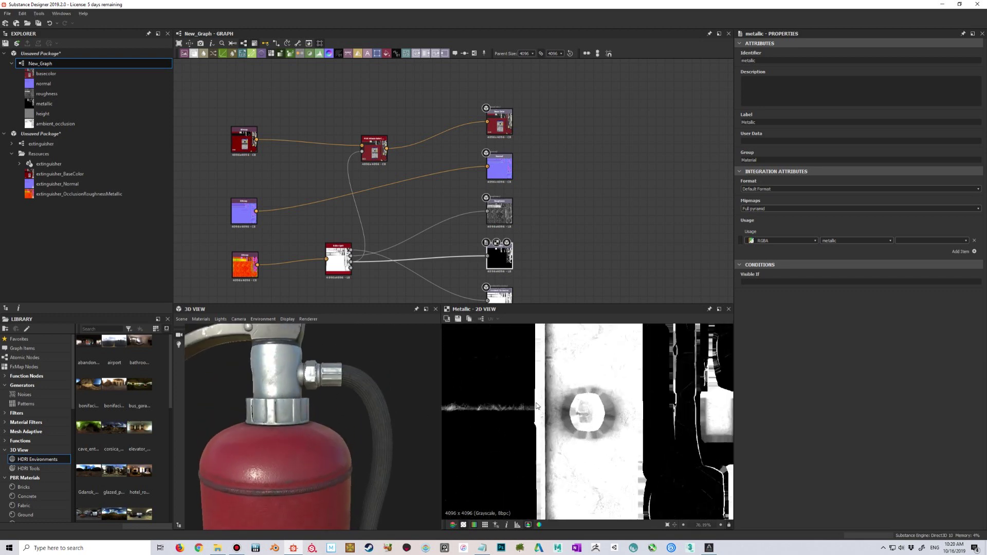
scroll(536, 406, up, 2)
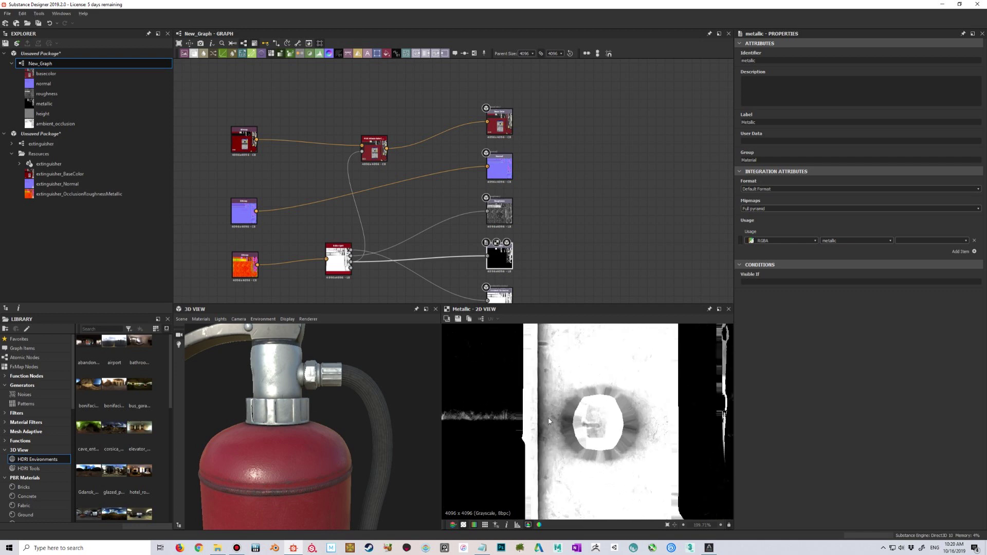
scroll(386, 395, up, 3)
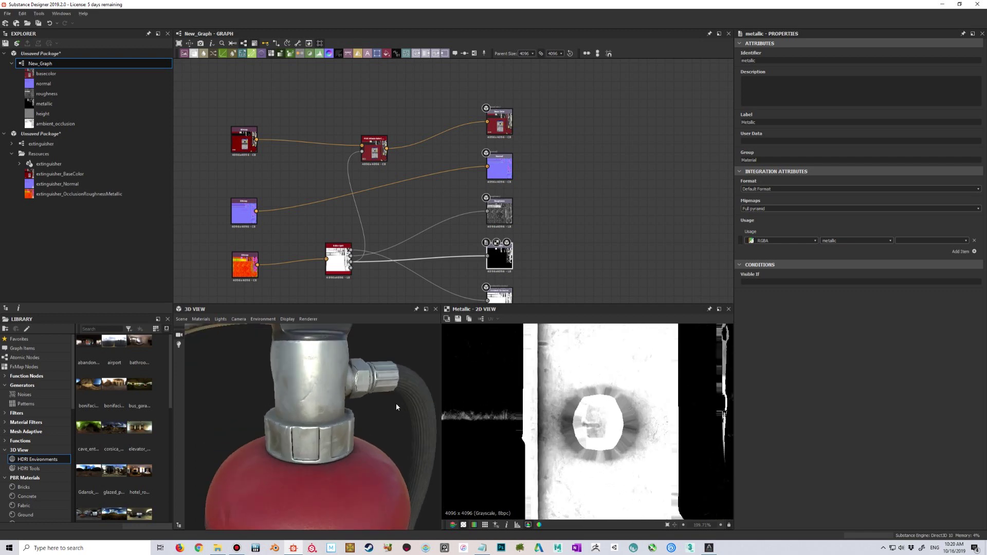
scroll(553, 402, up, 1)
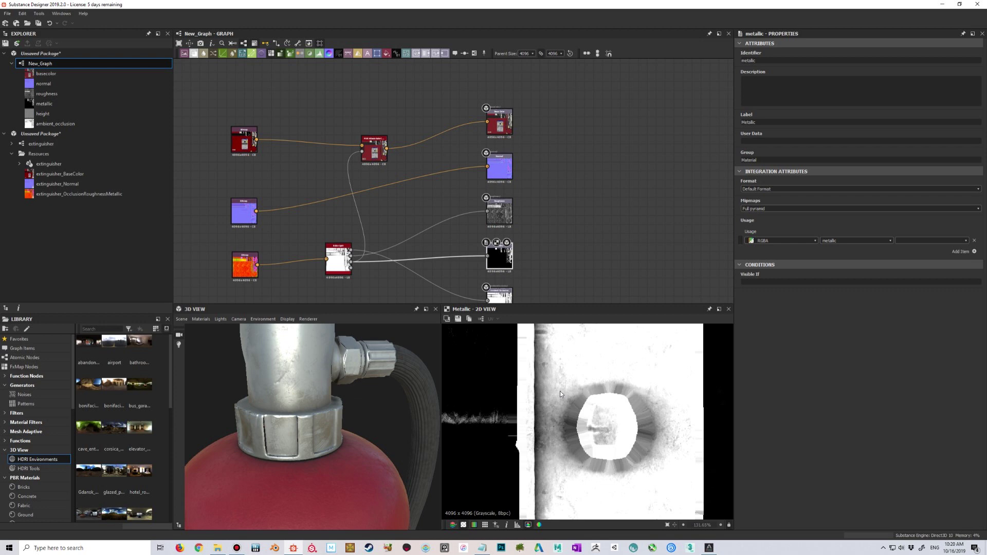
Compare the gray shading around the ring in the Metallic map with the metal surface of the valve neck from several angles
scroll(390, 400, down, 3)
drag(390, 399, 402, 404)
scroll(404, 403, up, 2)
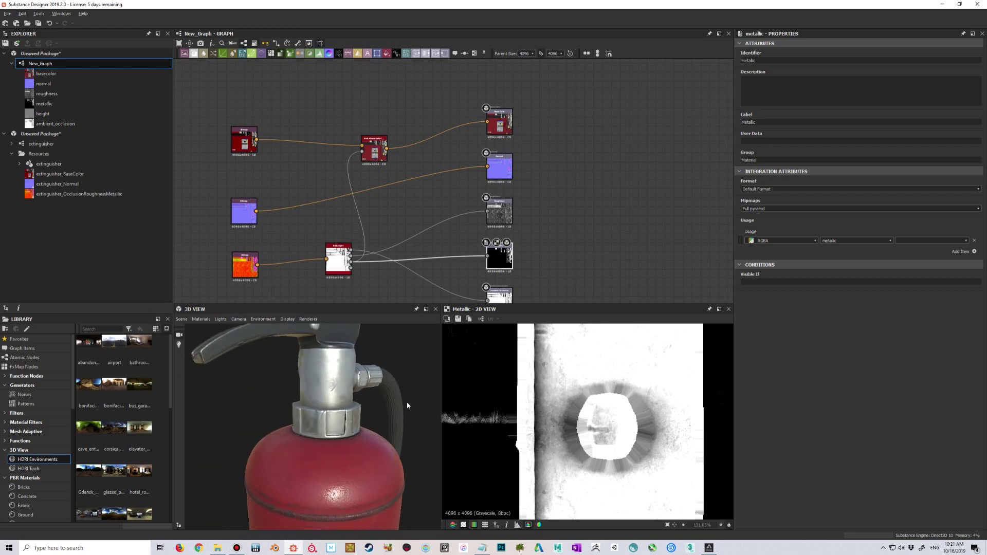
scroll(569, 419, down, 2)
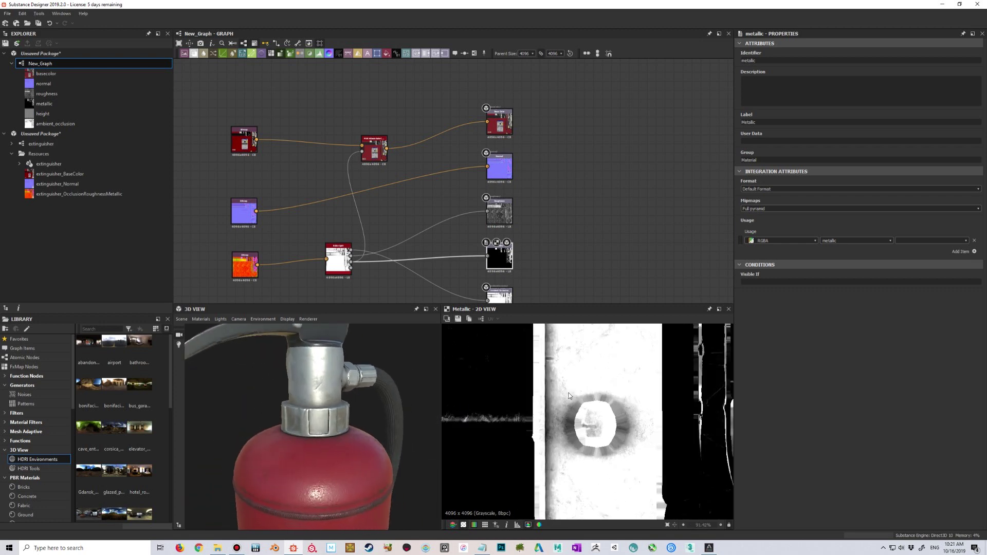
scroll(567, 412, up, 2)
scroll(570, 405, down, 2)
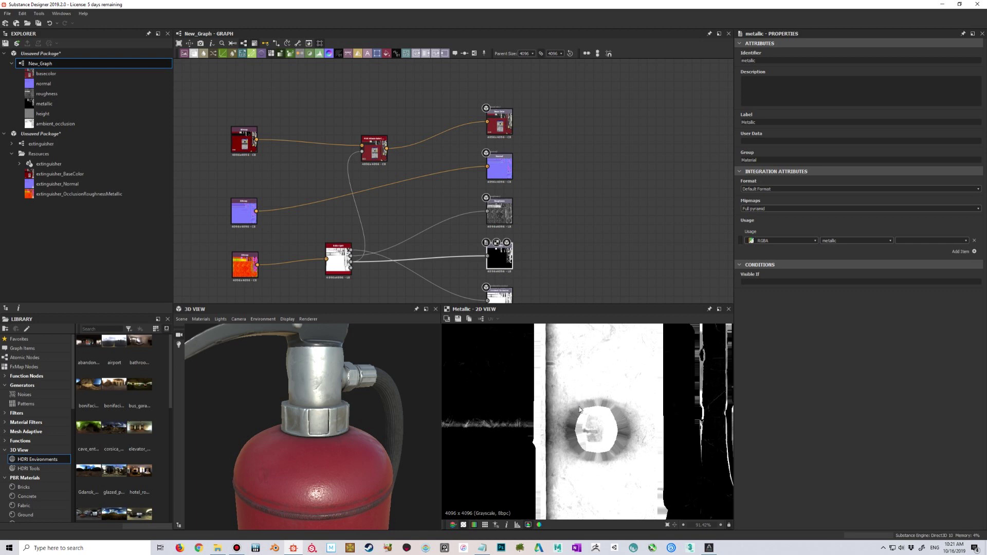
scroll(393, 412, down, 2)
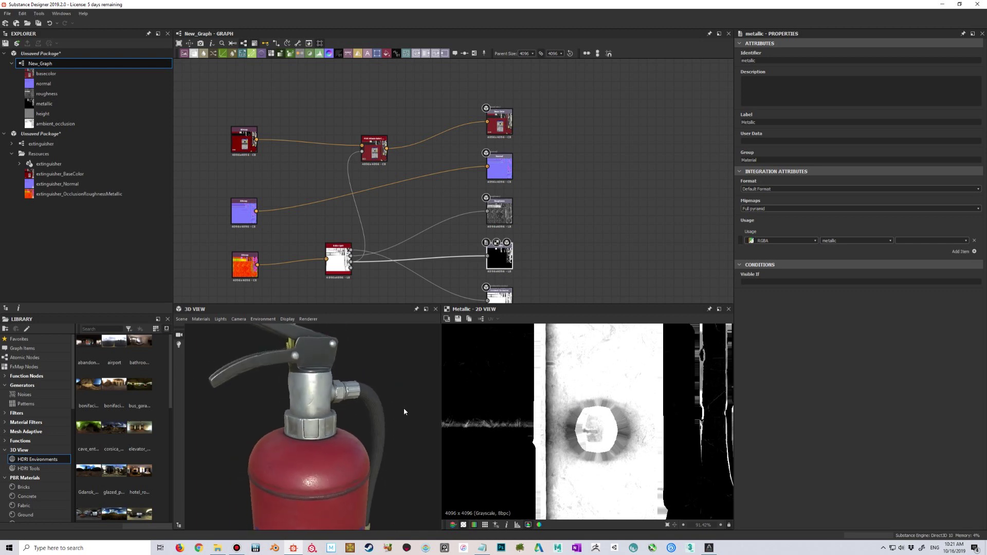
scroll(599, 424, up, 2)
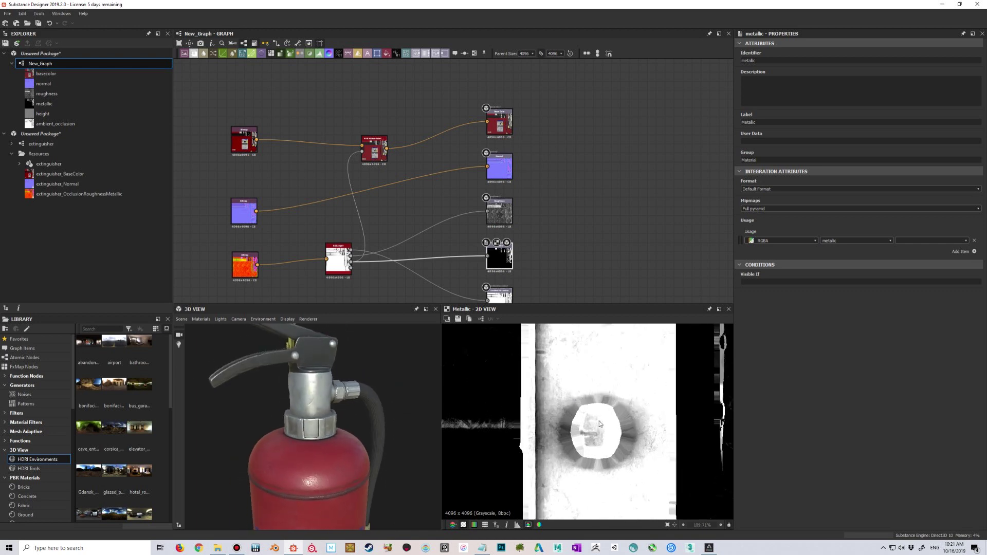
middle_drag(389, 422, 386, 395)
mouse_move(386, 396)
mouse_down()
mouse_move(369, 391)
mouse_move(378, 395)
mouse_up()
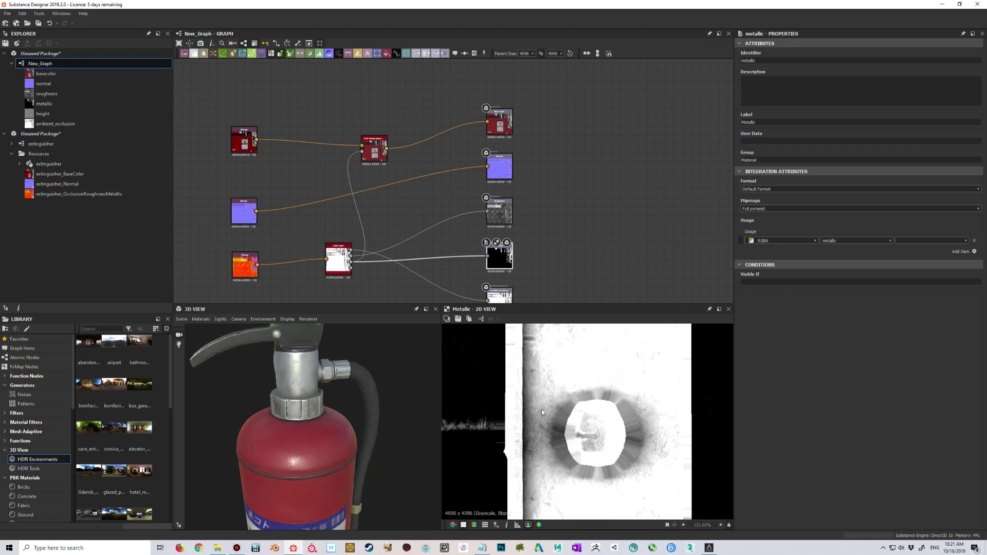
scroll(560, 412, down, 2)
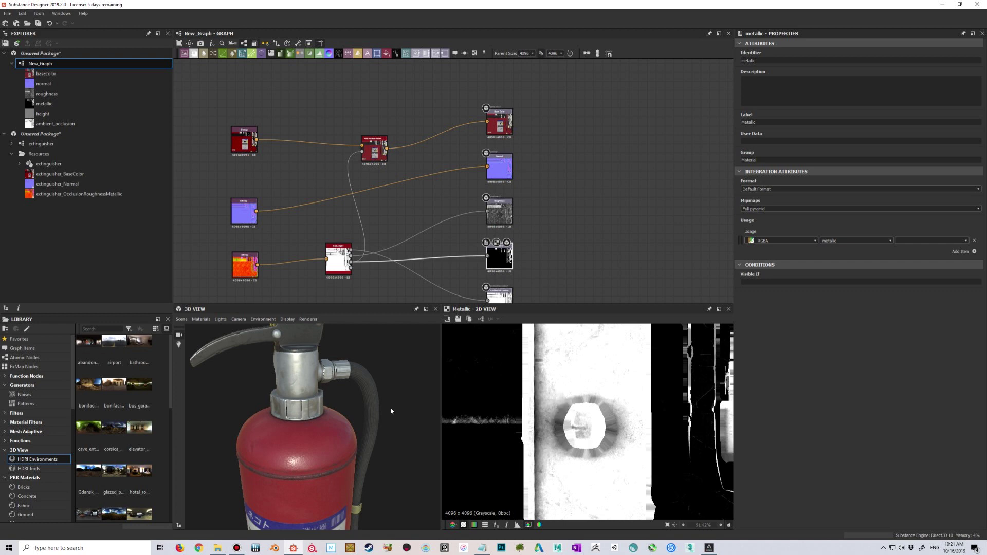
scroll(390, 411, up, 2)
scroll(551, 399, up, 1)
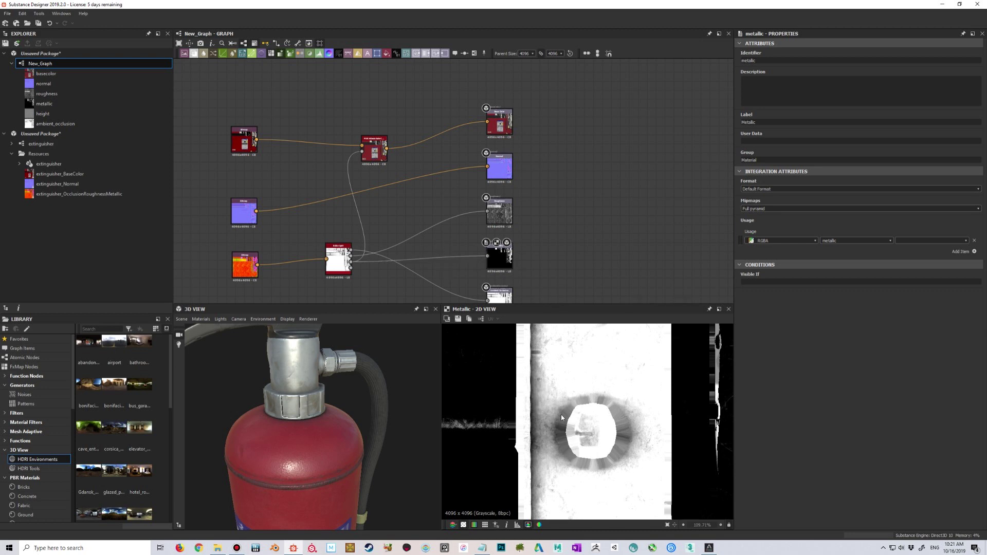
scroll(489, 274, down, 2)
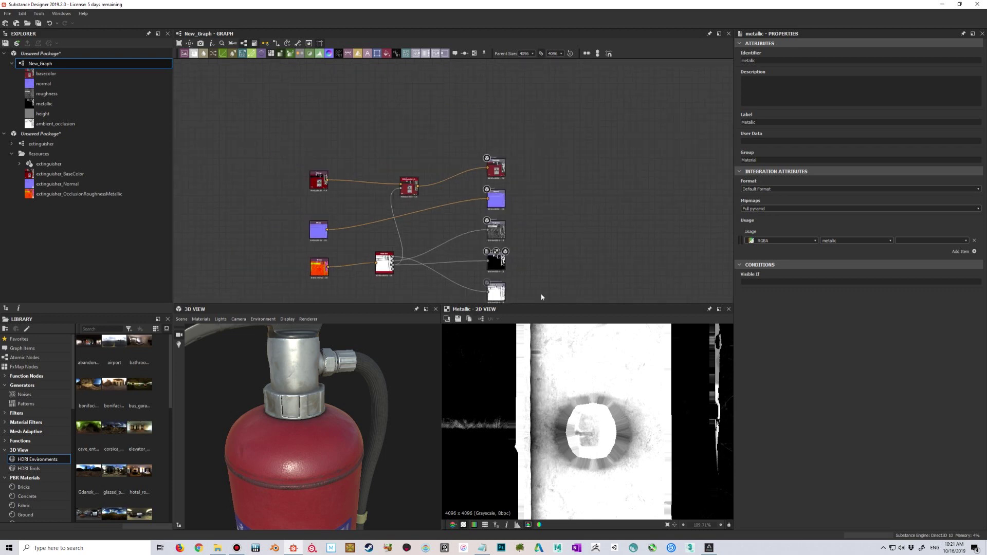
Compare the weld pattern along the Metallic map's upper edge with the weld bead around the red tank
scroll(589, 429, down, 5)
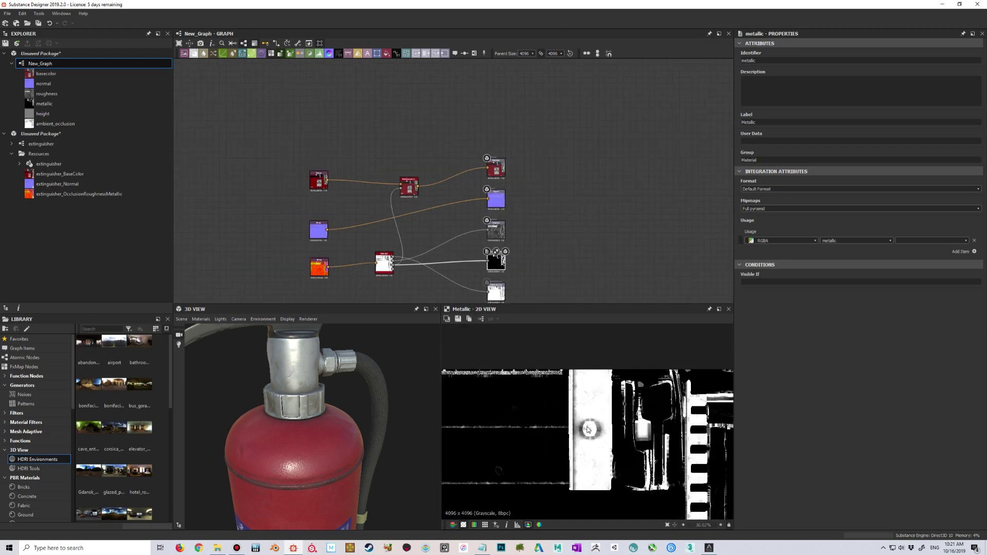
scroll(532, 394, up, 4)
scroll(516, 373, up, 1)
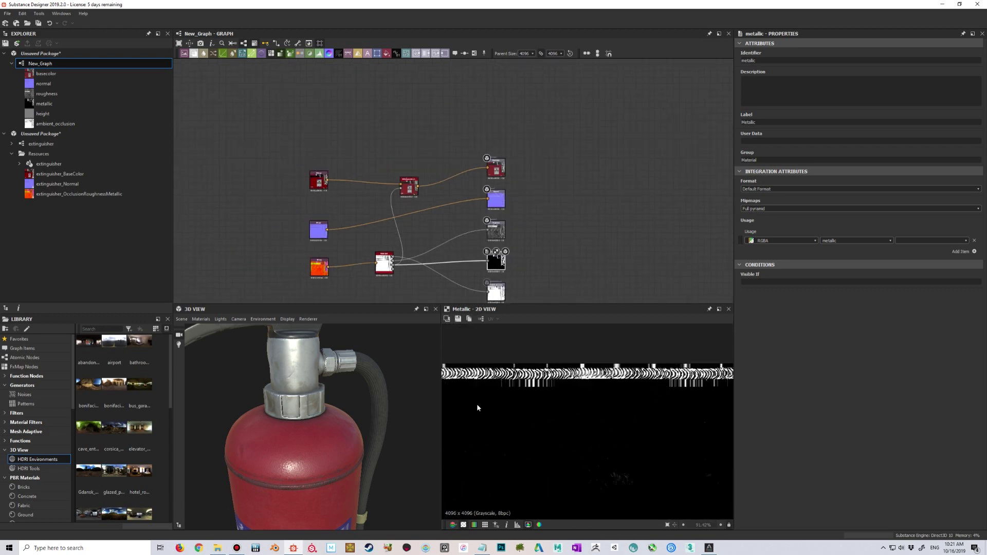
scroll(396, 449, up, 6)
drag(372, 420, 376, 424)
scroll(510, 405, up, 2)
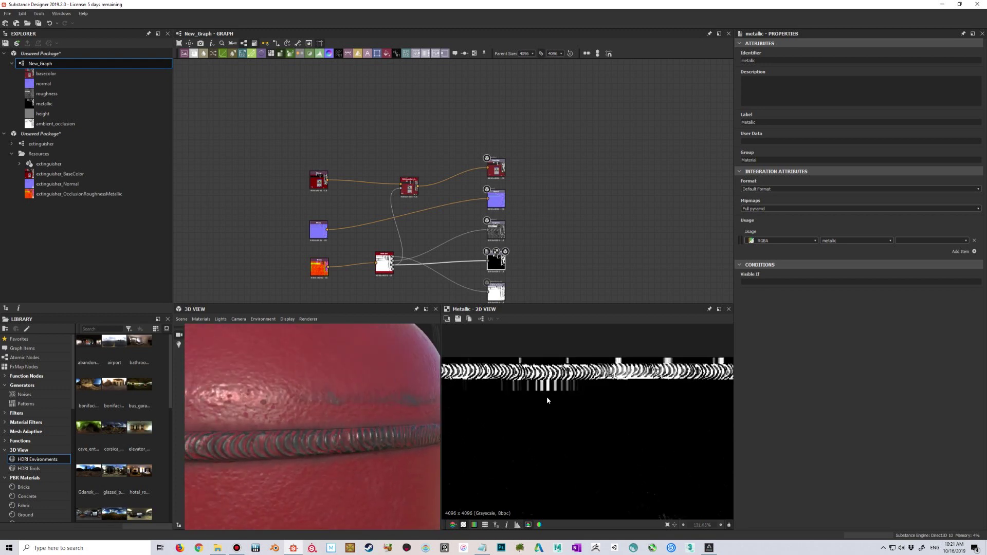
scroll(308, 429, down, 6)
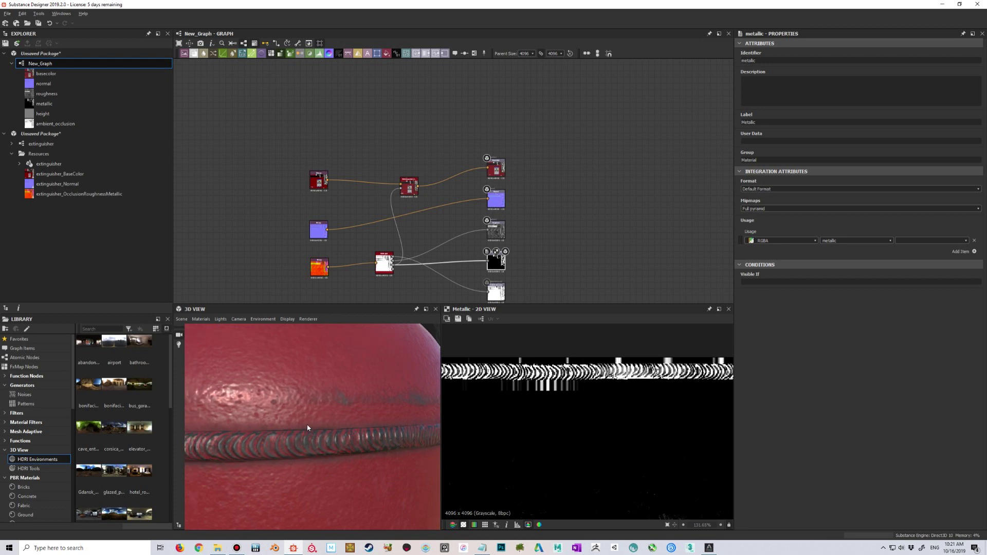
scroll(329, 426, down, 3)
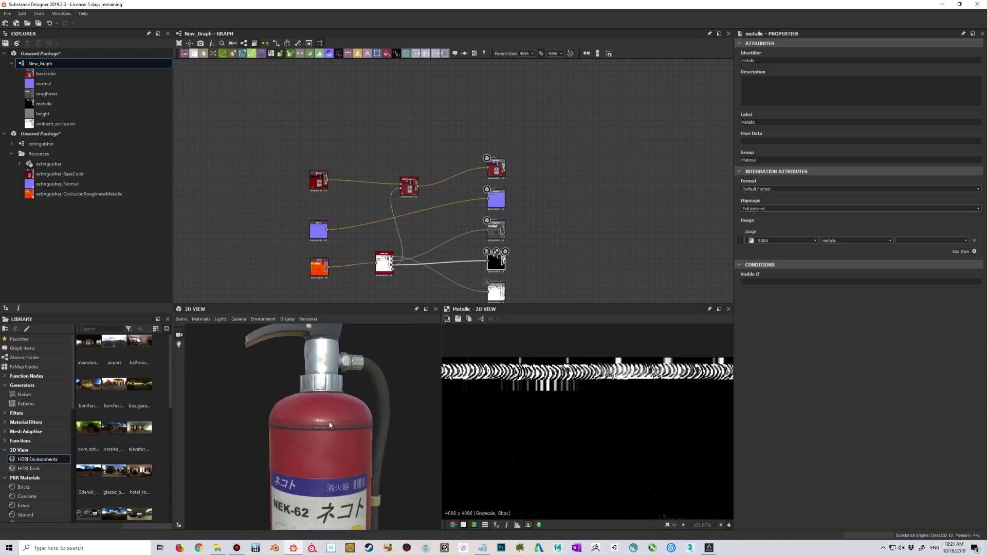
Inspect the weld bead around the tank's shoulder up close, and bring the whole Metallic map and all output nodes back into view
drag(328, 426, 318, 421)
scroll(339, 429, up, 4)
scroll(318, 422, up, 4)
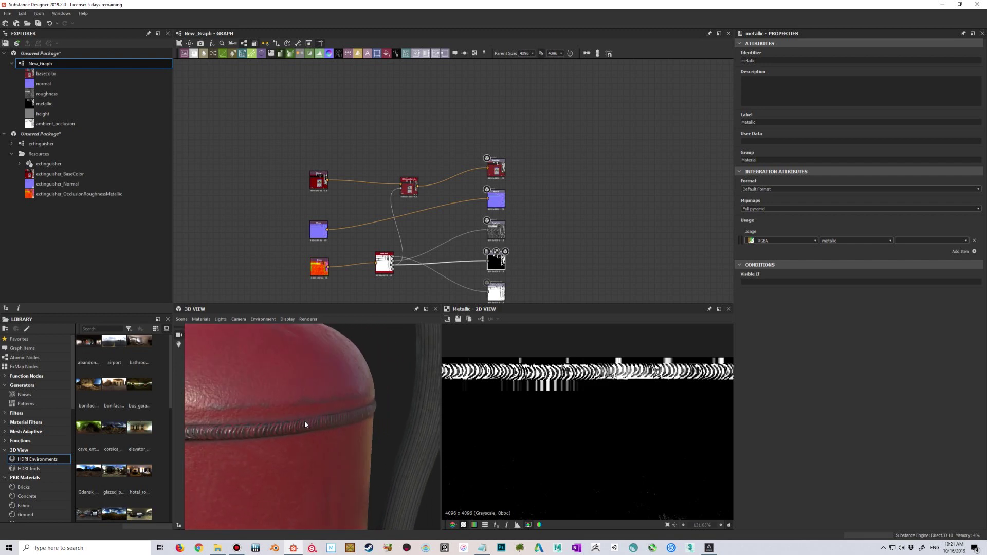
scroll(313, 419, up, 4)
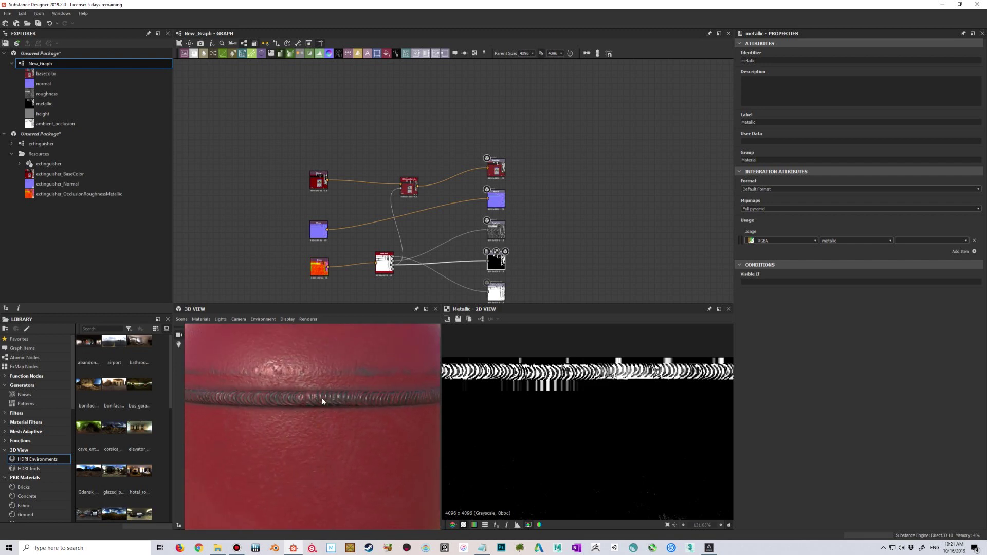
scroll(323, 400, down, 3)
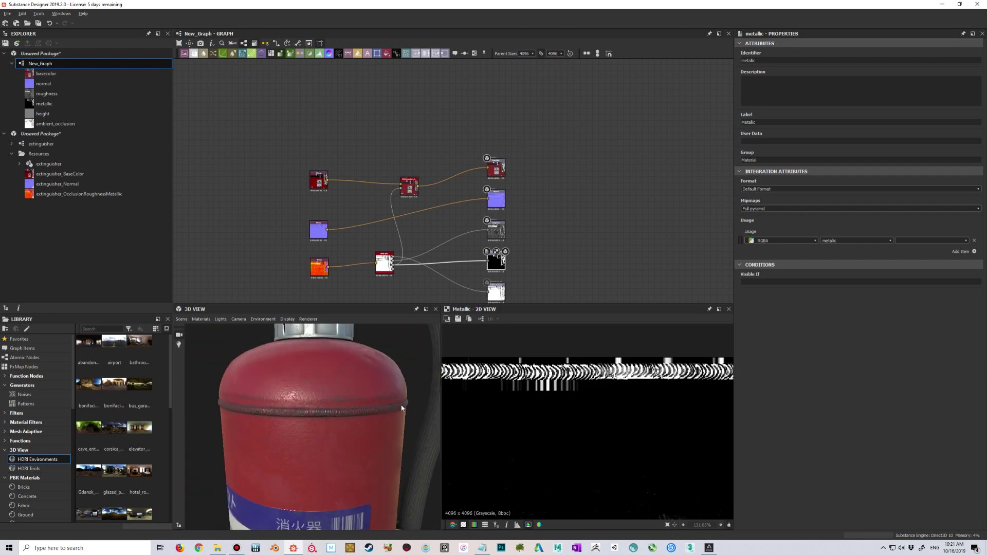
scroll(551, 428, down, 6)
scroll(554, 429, down, 1)
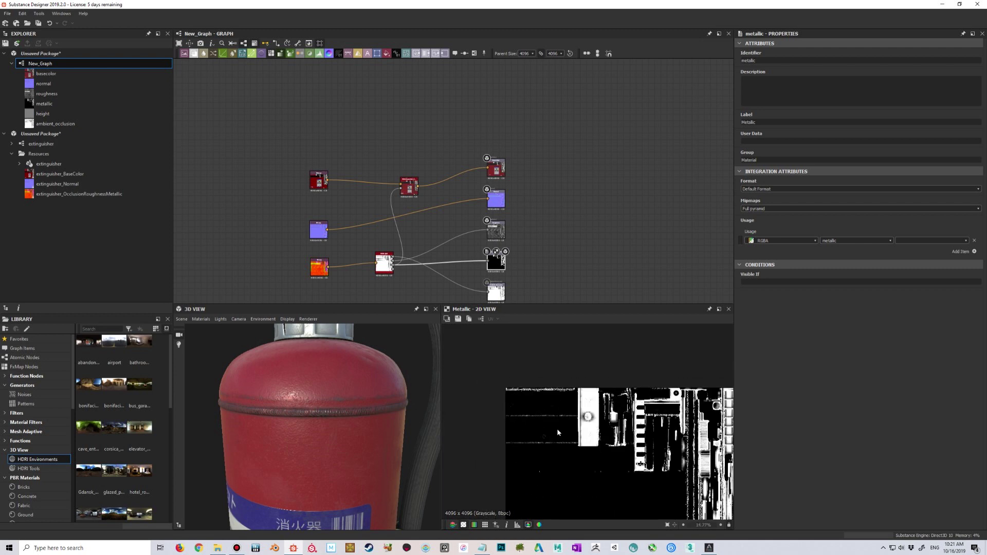
key(f)
middle_drag(543, 259, 542, 225)
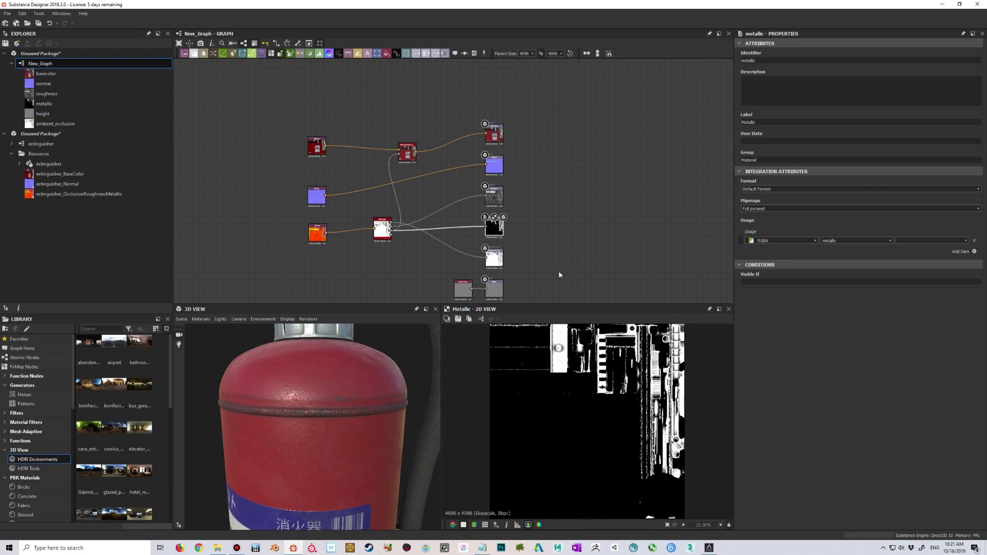
Tidy the graph by shifting the channel-splitting node, the PBR Albedo Safe Color node and the height source node away from the outputs
middle_drag(559, 261, 553, 233)
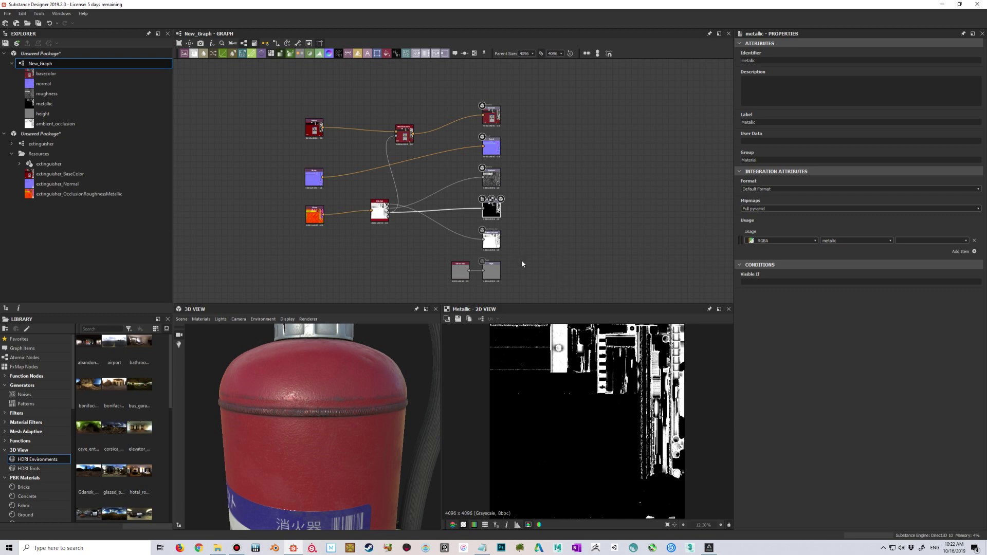
click(379, 208)
drag(379, 208, 373, 202)
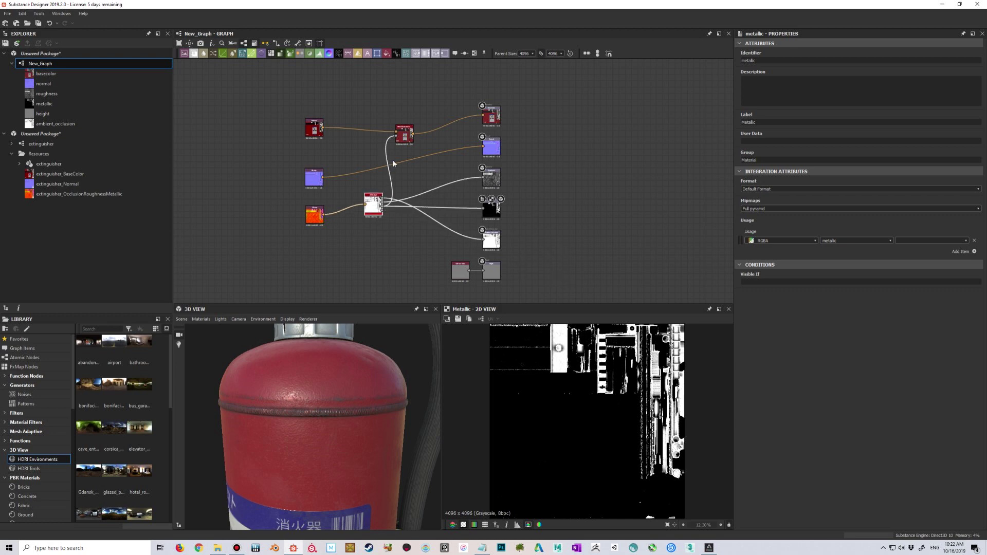
mouse_move(403, 138)
mouse_down()
mouse_move(386, 132)
mouse_move(400, 131)
mouse_up()
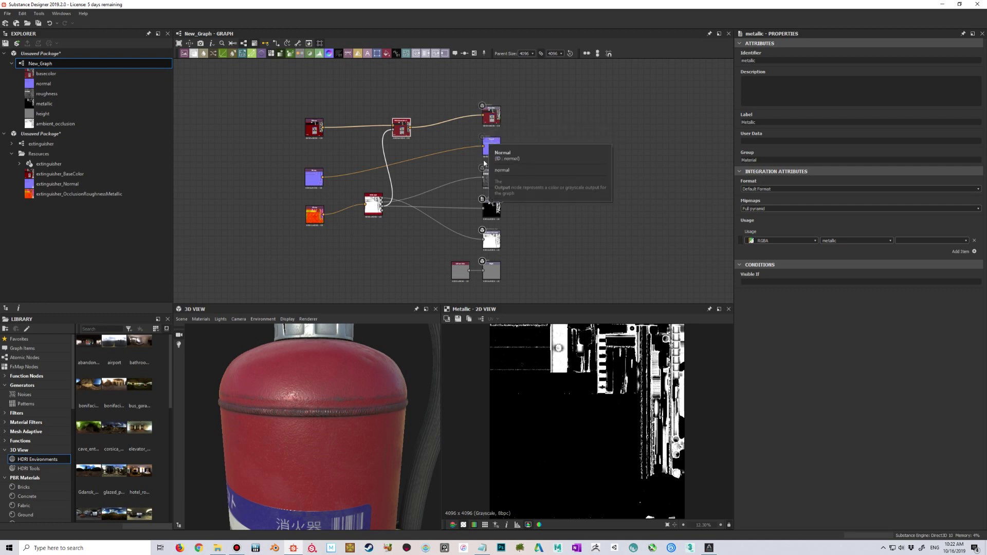
drag(460, 276, 454, 269)
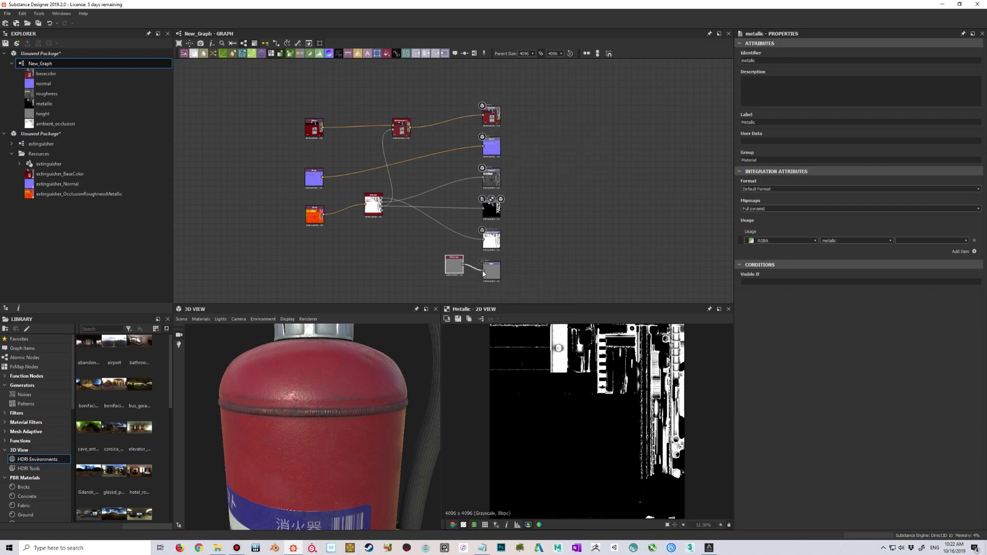
scroll(573, 341, up, 6)
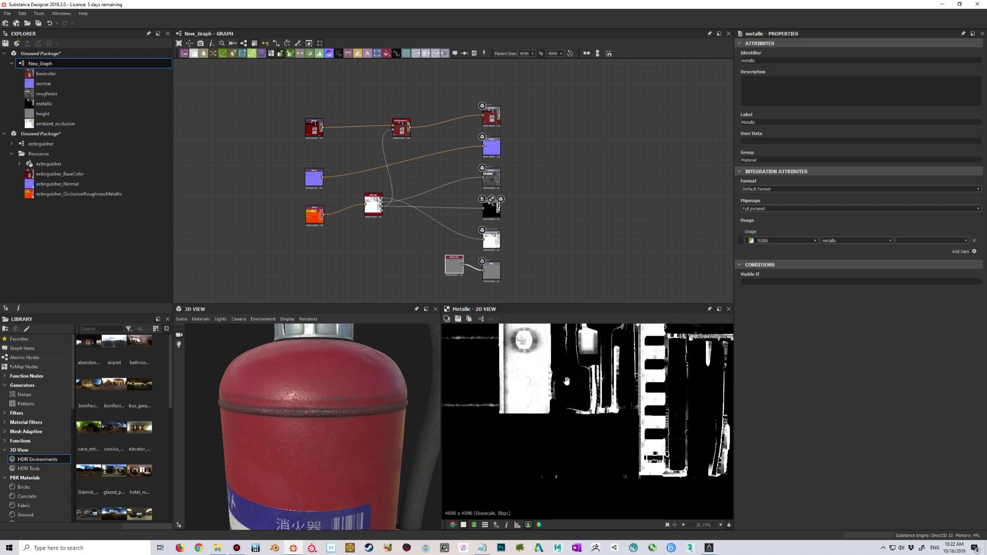
middle_drag(568, 356, 573, 397)
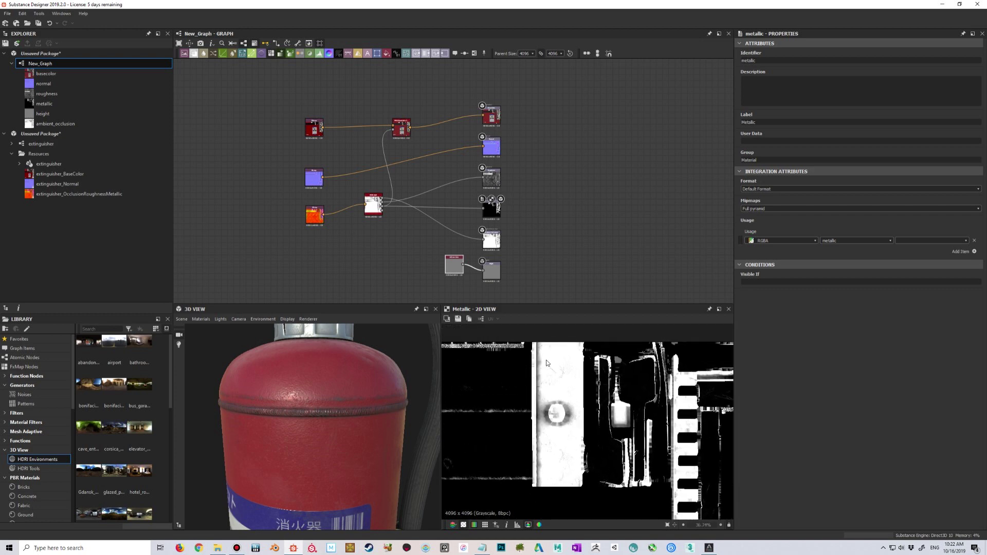
drag(450, 270, 398, 271)
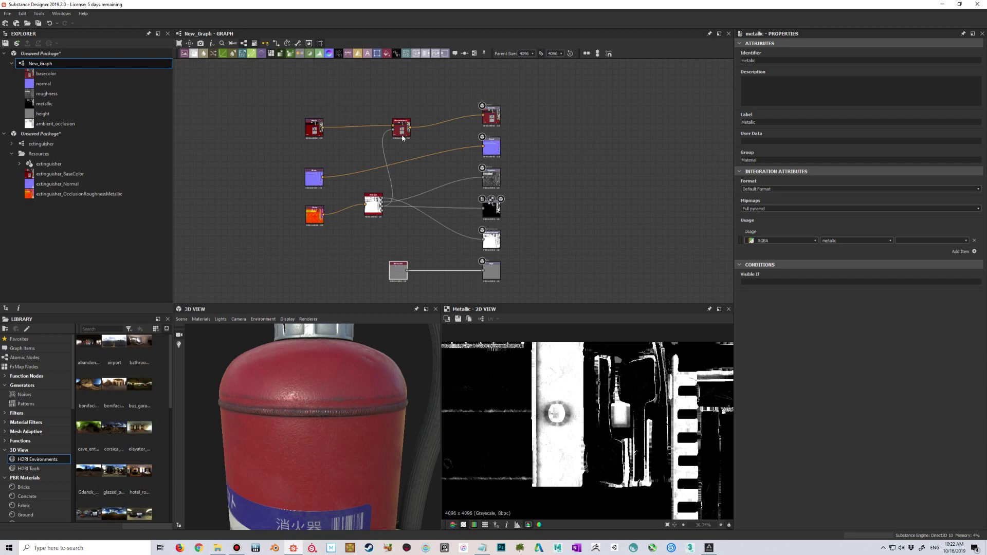
drag(402, 138, 395, 138)
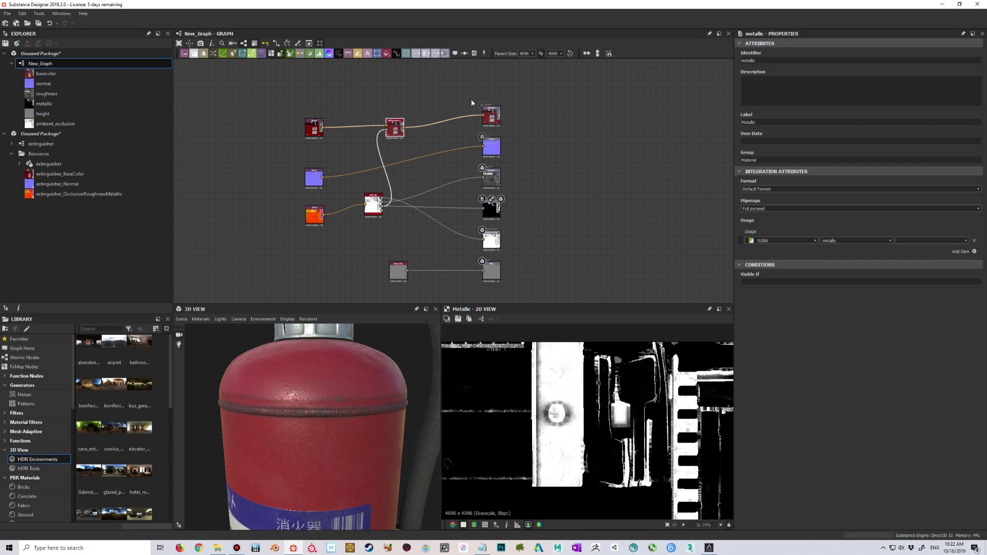
Examine the PBR Albedo Safe Color result and the Base Color output around the gray ring, comparing them with the extinguisher's valve neck
scroll(313, 412, down, 5)
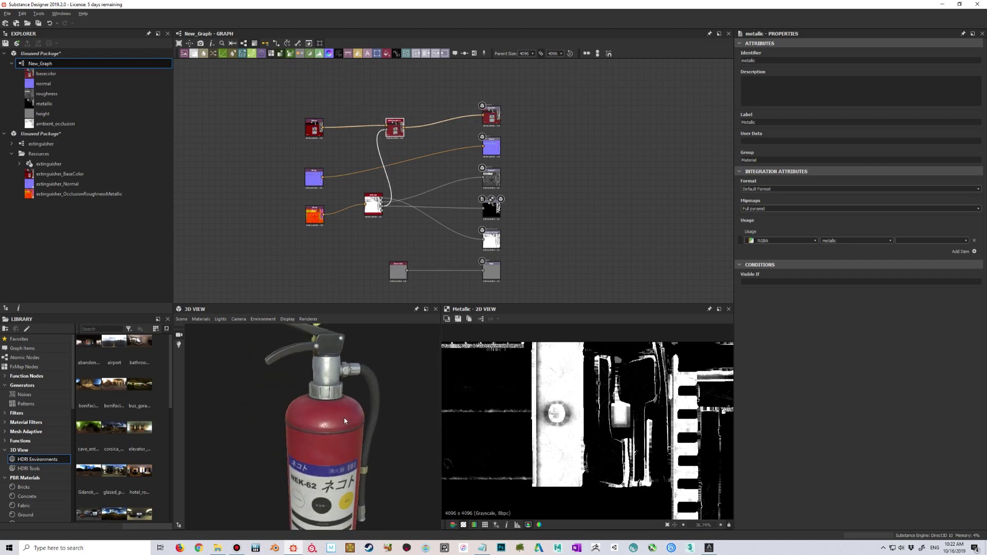
scroll(344, 418, up, 4)
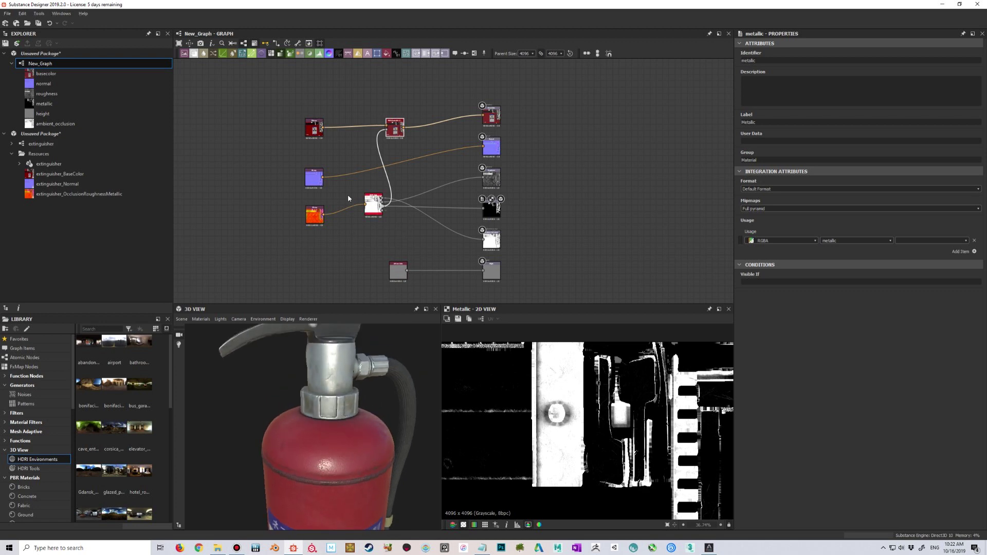
middle_drag(338, 159, 365, 205)
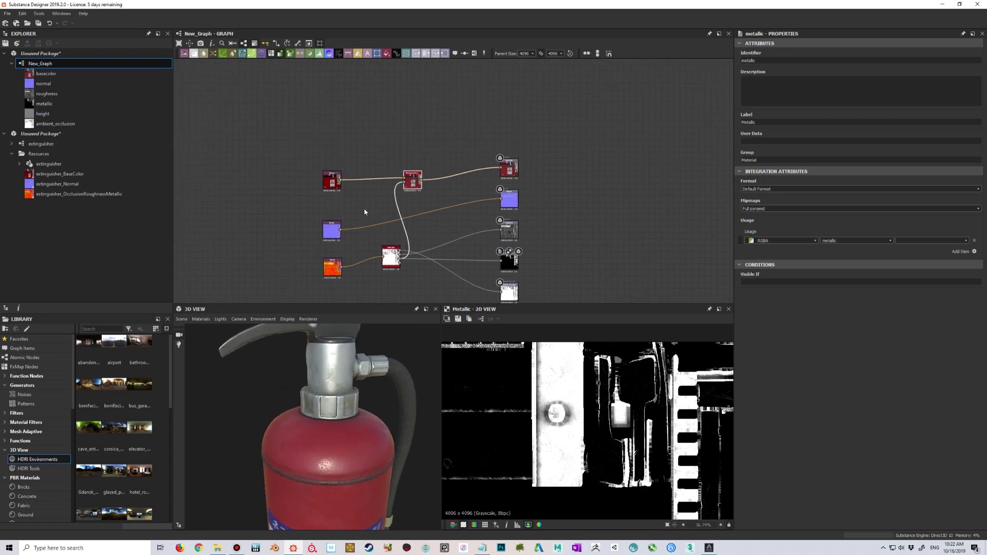
double_click(414, 179)
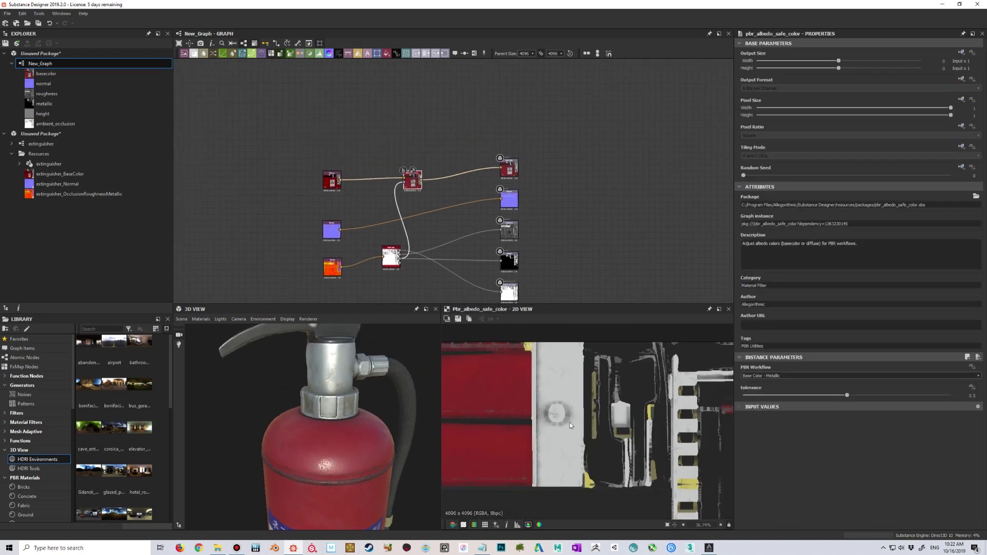
double_click(510, 168)
scroll(550, 378, up, 3)
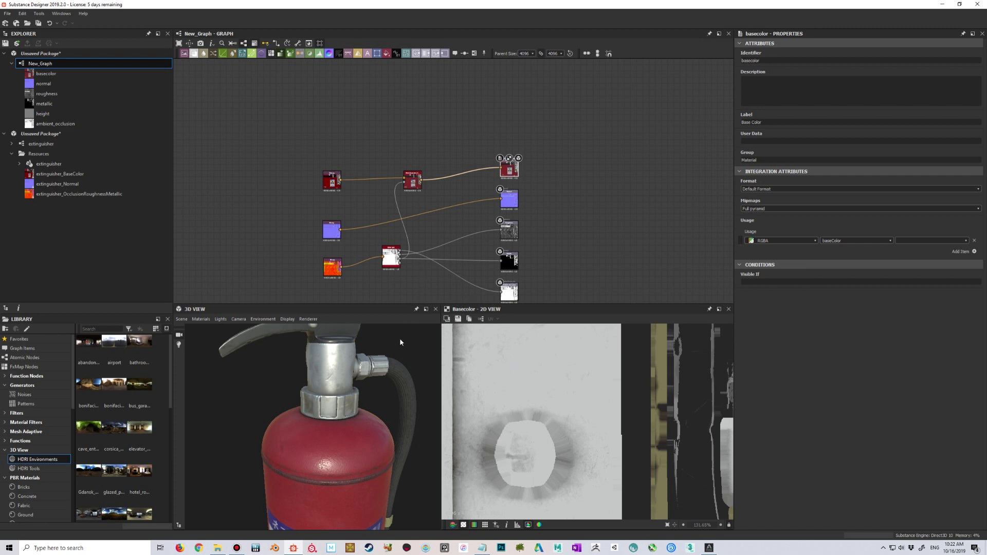
drag(384, 354, 380, 363)
scroll(548, 405, down, 1)
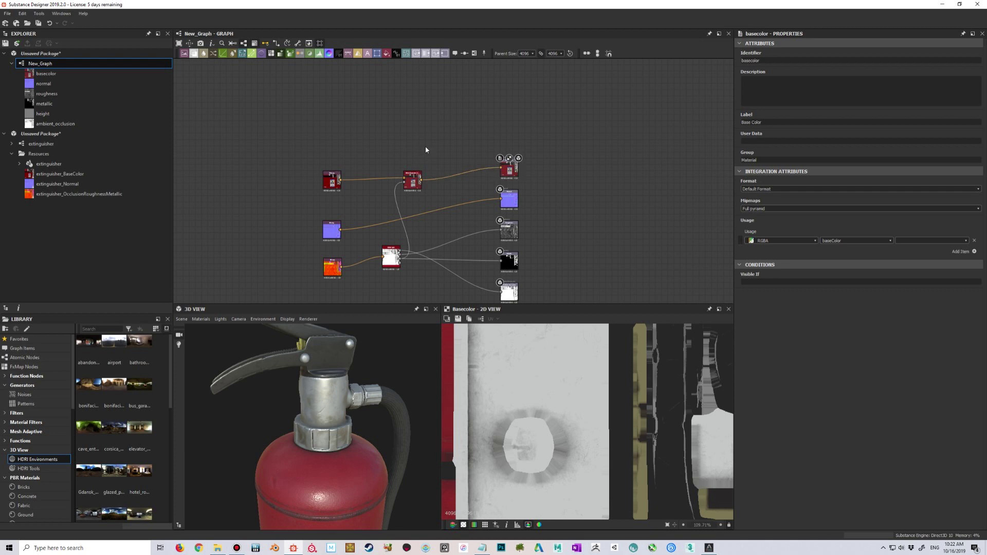
Add a Base Material node above the PBR Albedo Safe Color node and set its material preset to Iron
scroll(437, 153, up, 2)
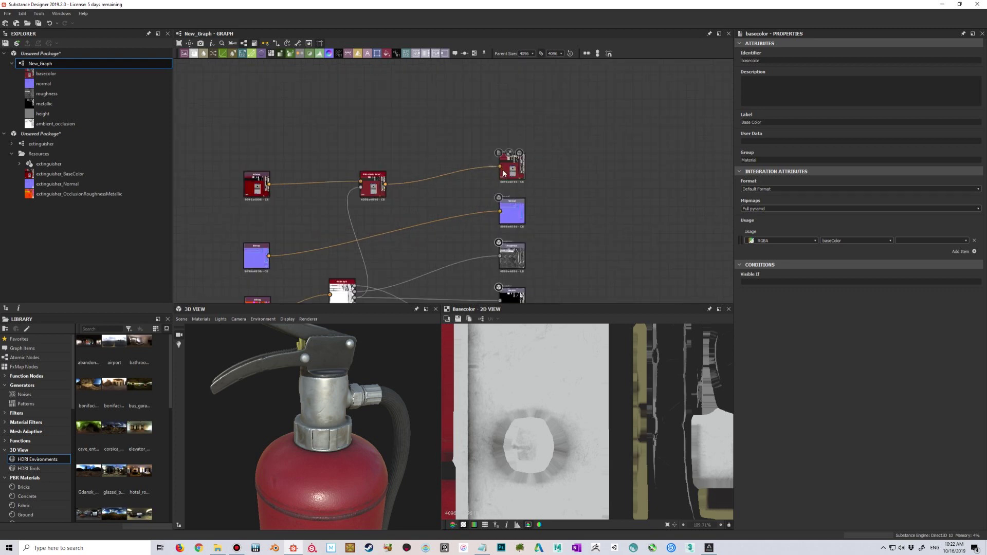
key(space)
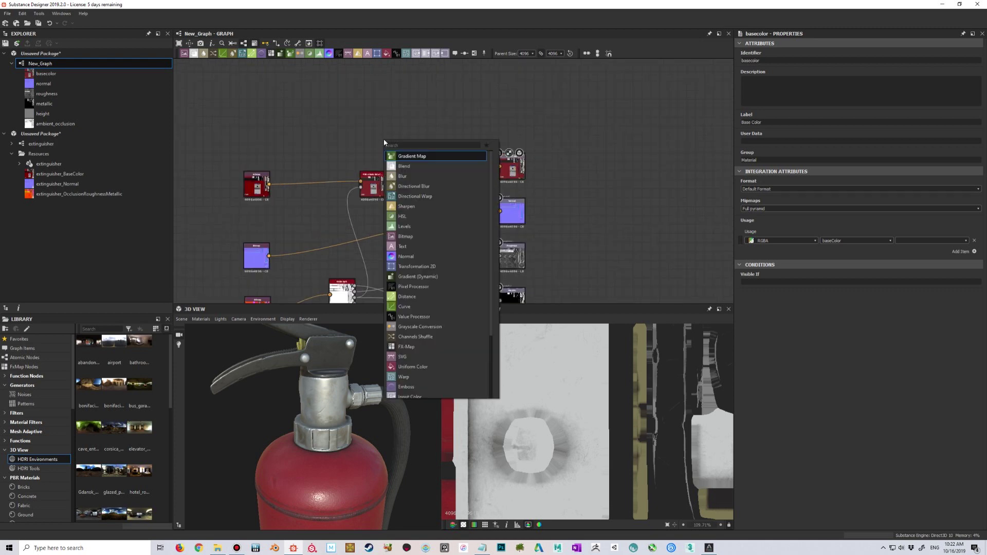
text(Base)
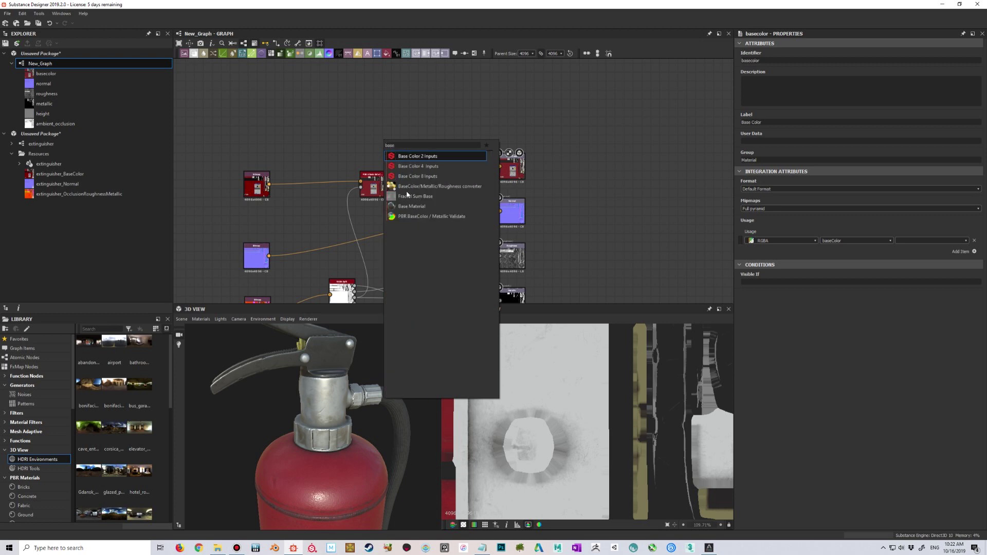
click(414, 206)
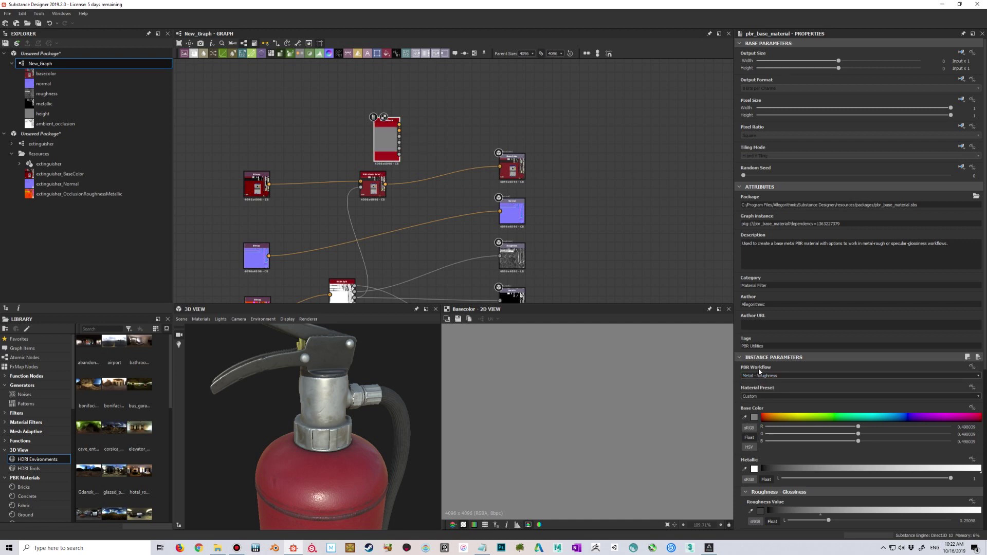
click(761, 396)
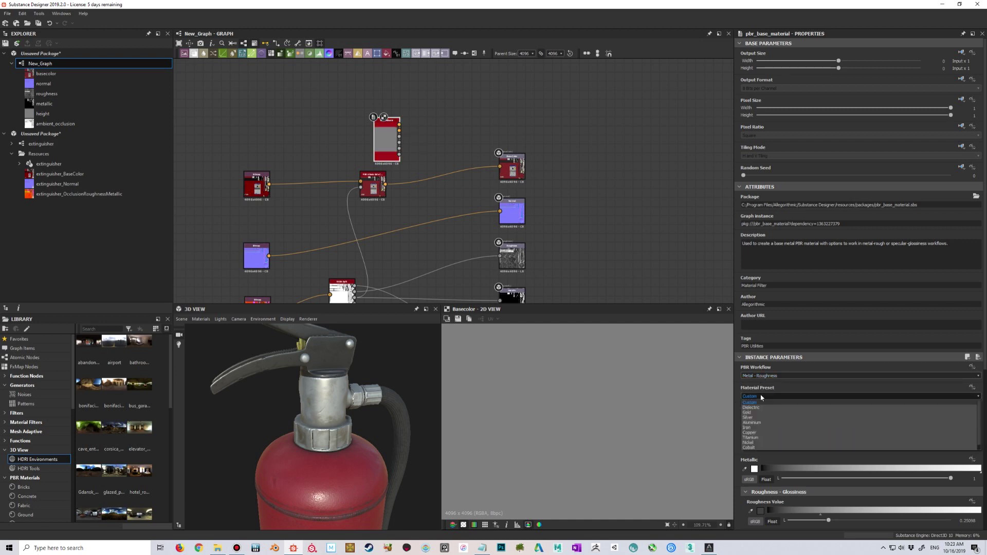
click(756, 426)
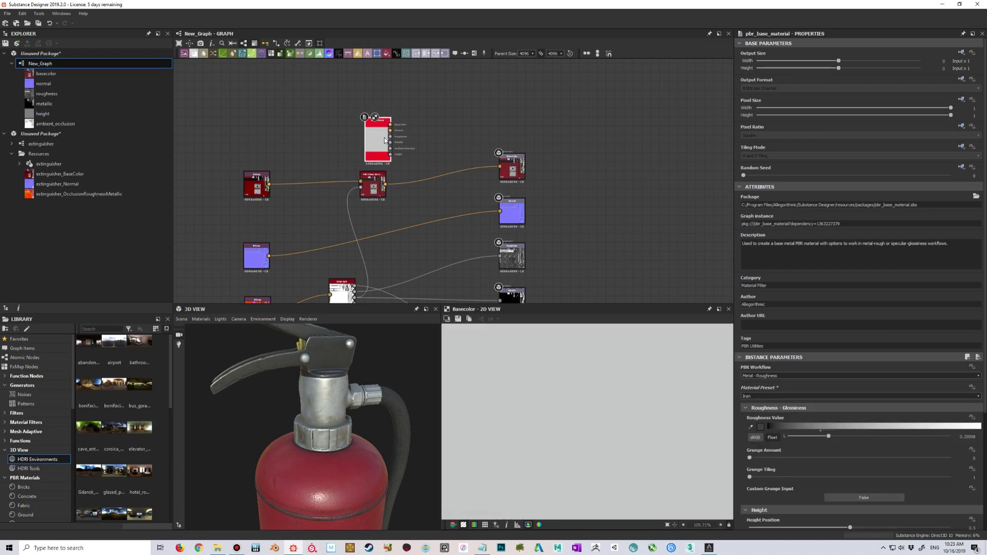
Preview iron on the extinguisher by connecting the Base Material's base color to the Base Color output, and undo that connection
drag(341, 438, 349, 402)
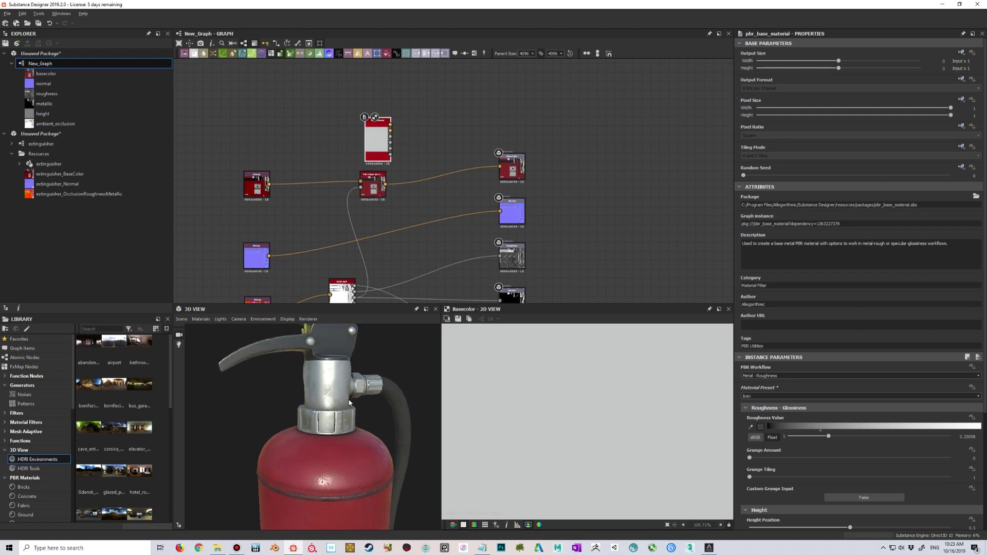
scroll(349, 402, up, 5)
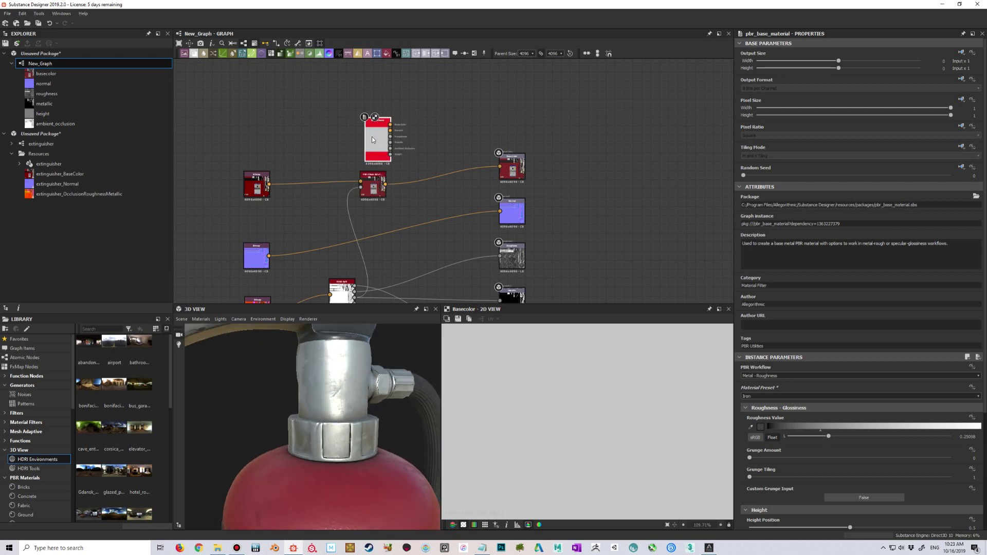
drag(390, 124, 499, 166)
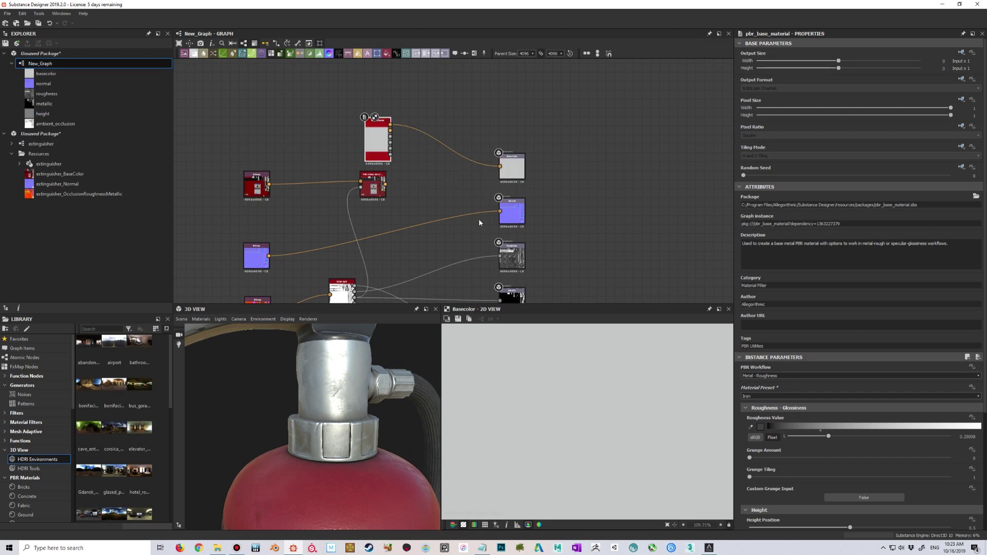
key(ctrl+z)
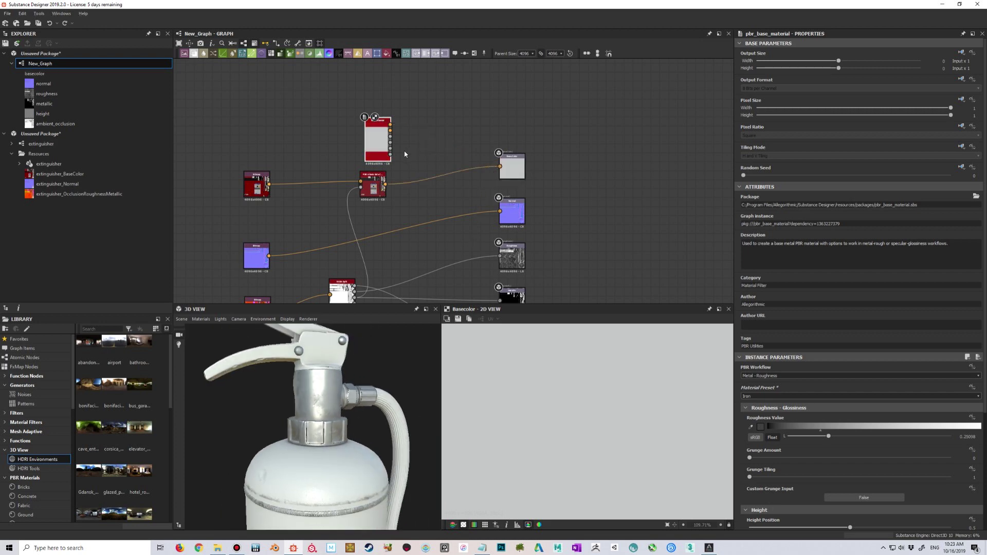
Set the Base Material's PBR workflow to Specular - Glossiness and display its diffuse output in the 2D view
scroll(391, 139, up, 5)
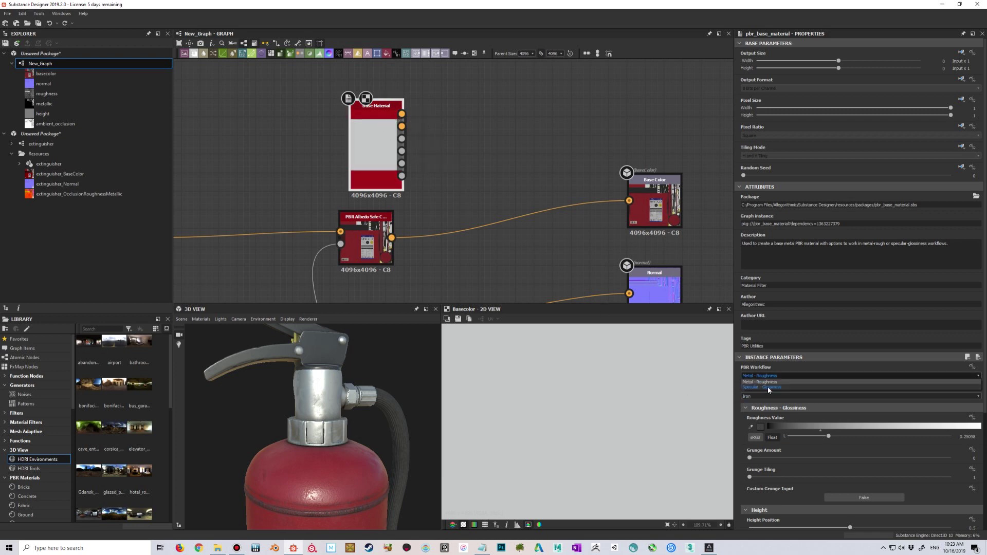
click(768, 388)
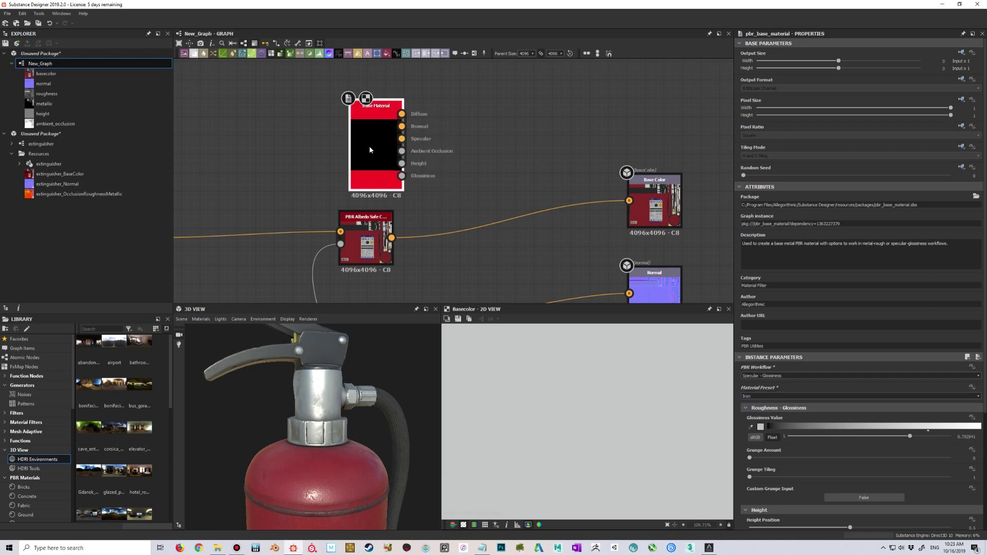
double_click(380, 131)
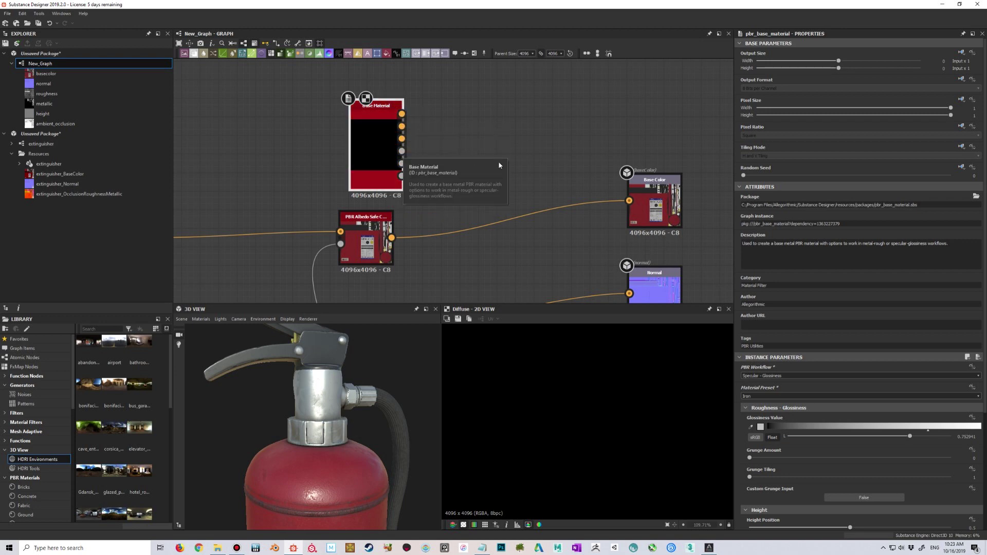
Delete the Base Material node from the graph
scroll(505, 196, down, 5)
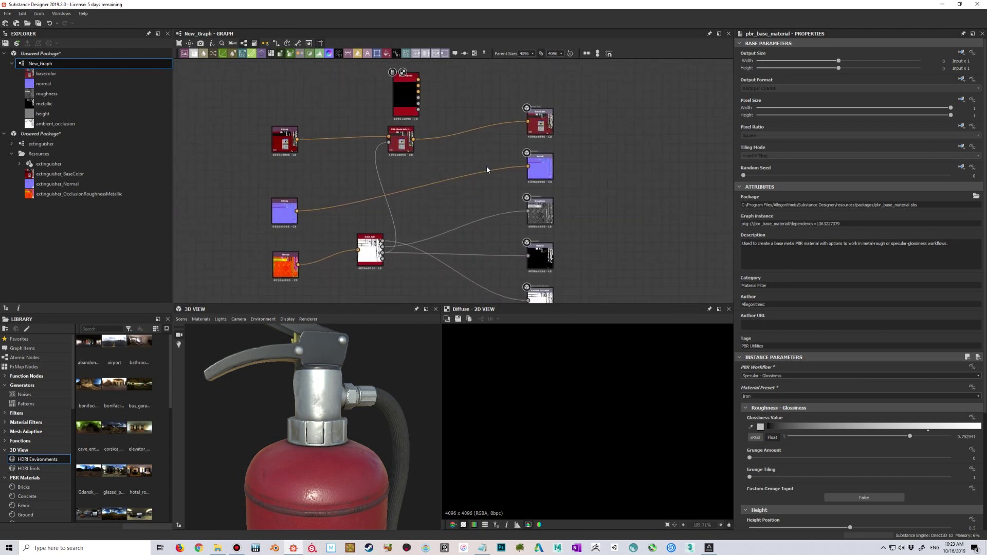
drag(403, 101, 377, 79)
key(Delete)
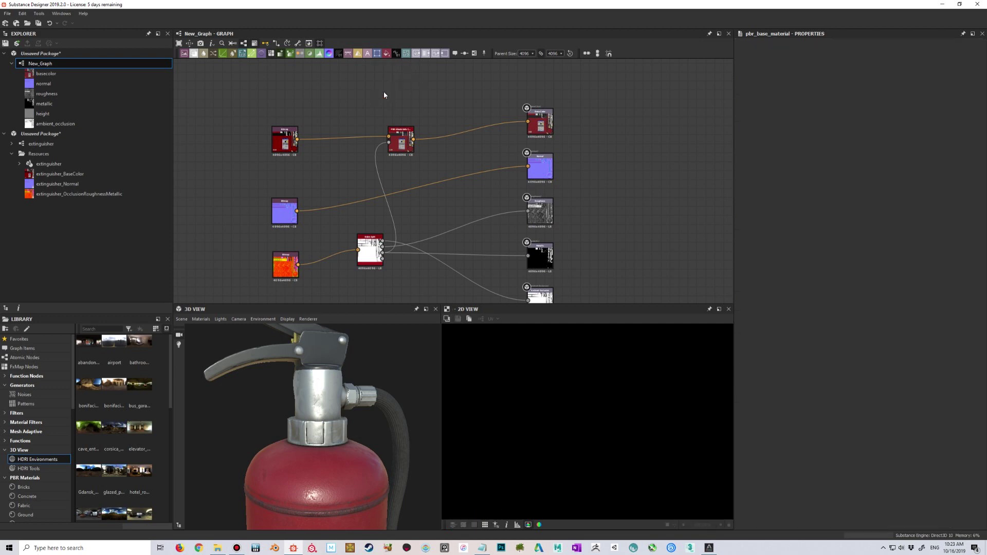
Display the PBR Albedo Safe Color result in the 2D view and compare its light metal block with the valve neck
middle_drag(392, 159, 375, 151)
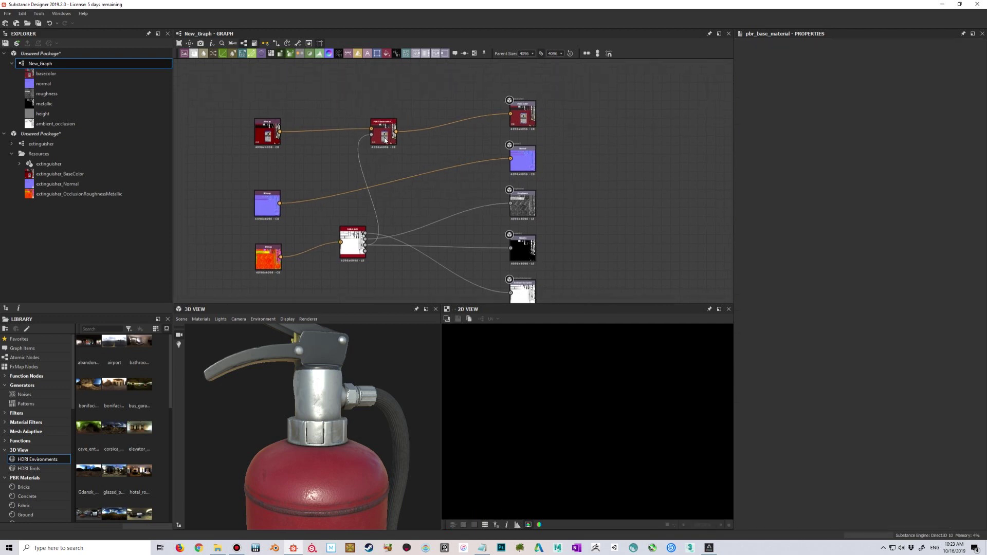
click(384, 134)
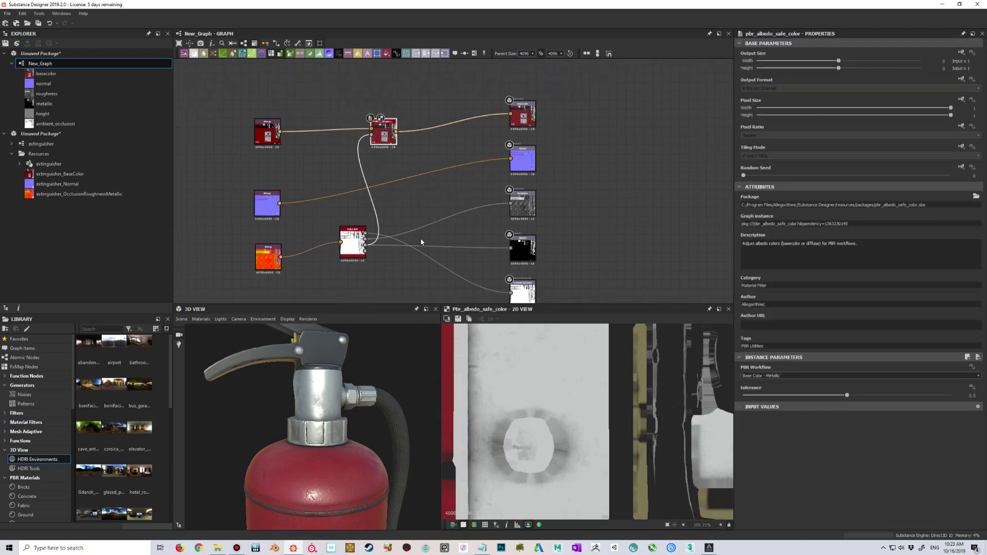
scroll(517, 375, down, 4)
scroll(371, 361, up, 2)
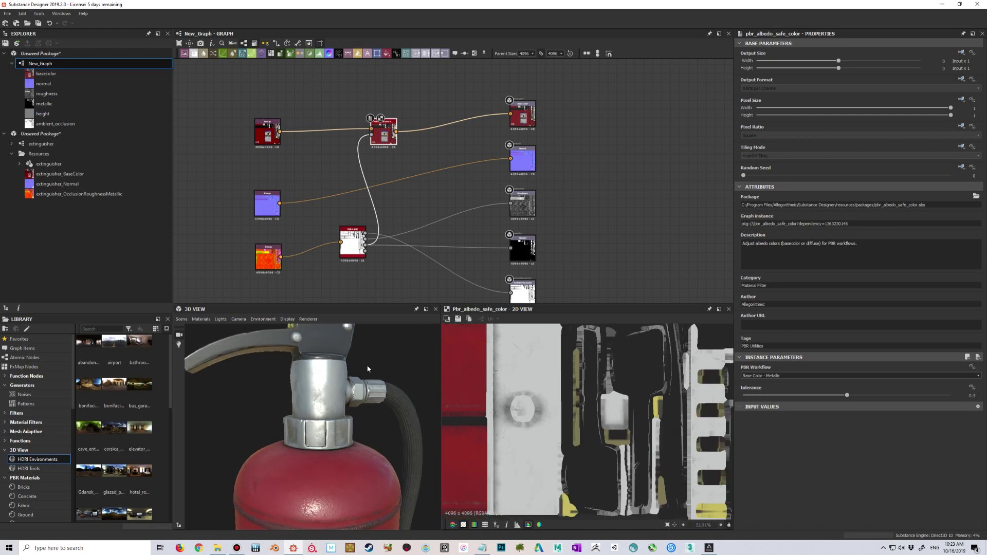
scroll(503, 363, up, 2)
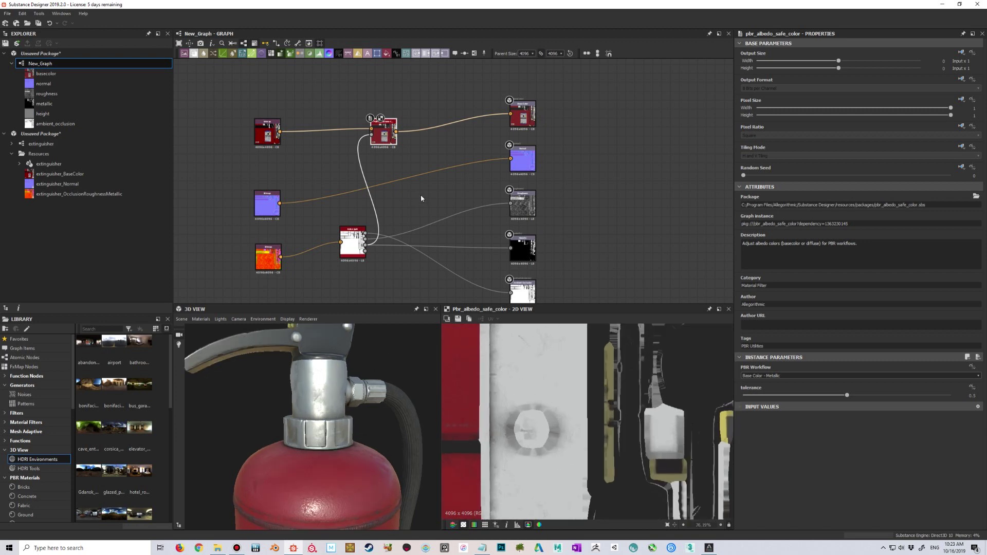
Move the PBR Albedo Safe Color node slightly toward the Base Color output and bring the other output nodes into view
drag(384, 135, 394, 139)
scroll(458, 214, down, 1)
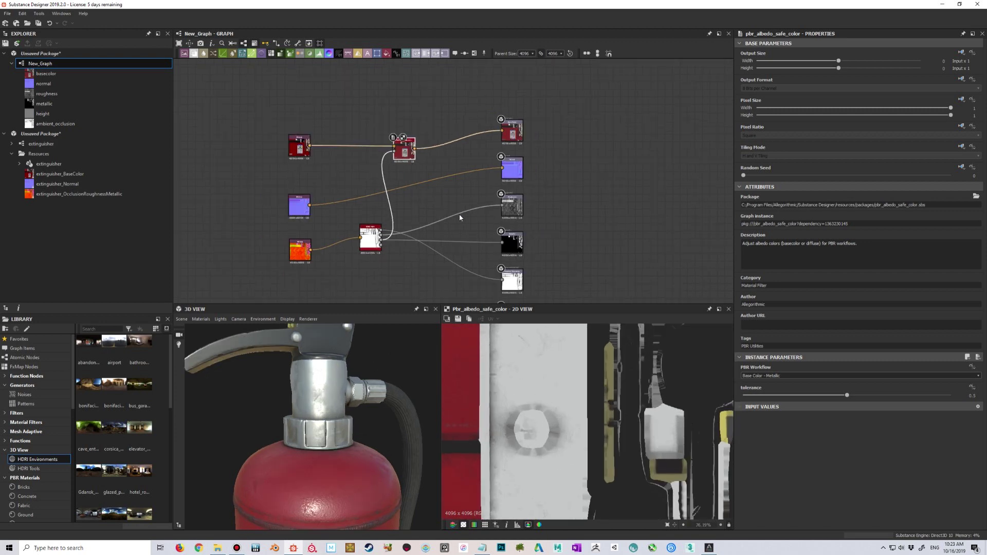
scroll(495, 204, up, 1)
middle_drag(483, 207, 455, 178)
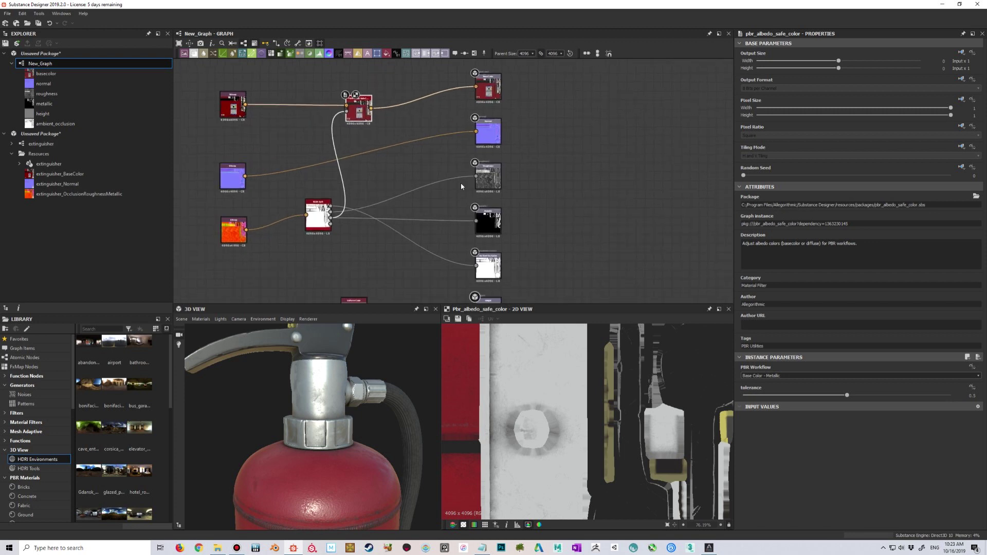
Compare the corrected base color map in the 2D view with the extinguisher's valve, body and label in the 3D view
scroll(483, 98, up, 4)
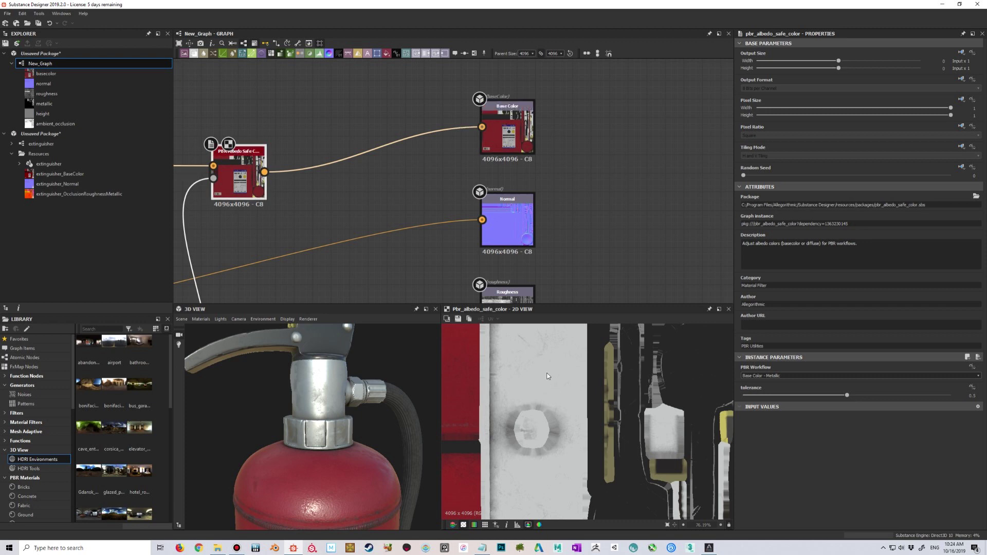
scroll(540, 355, down, 1)
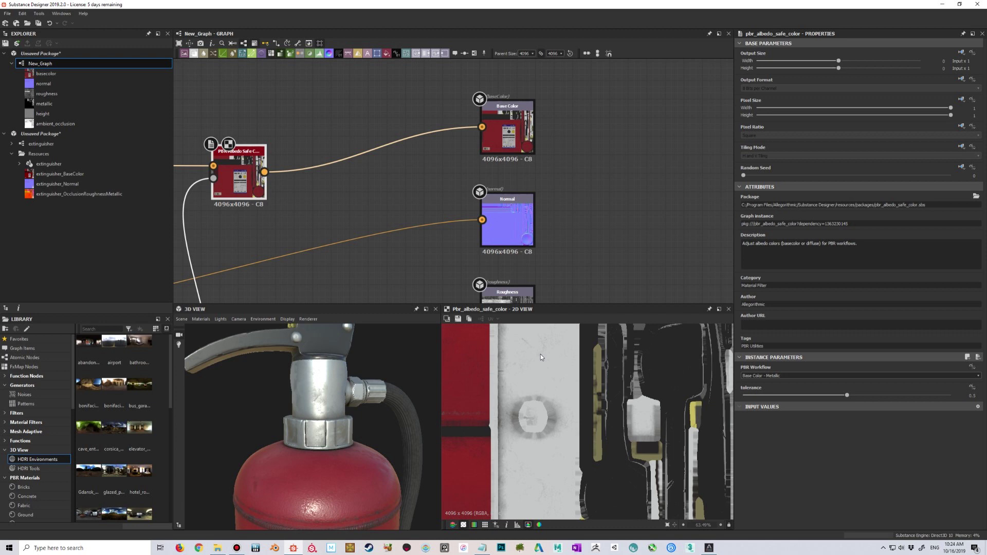
scroll(235, 176, down, 1)
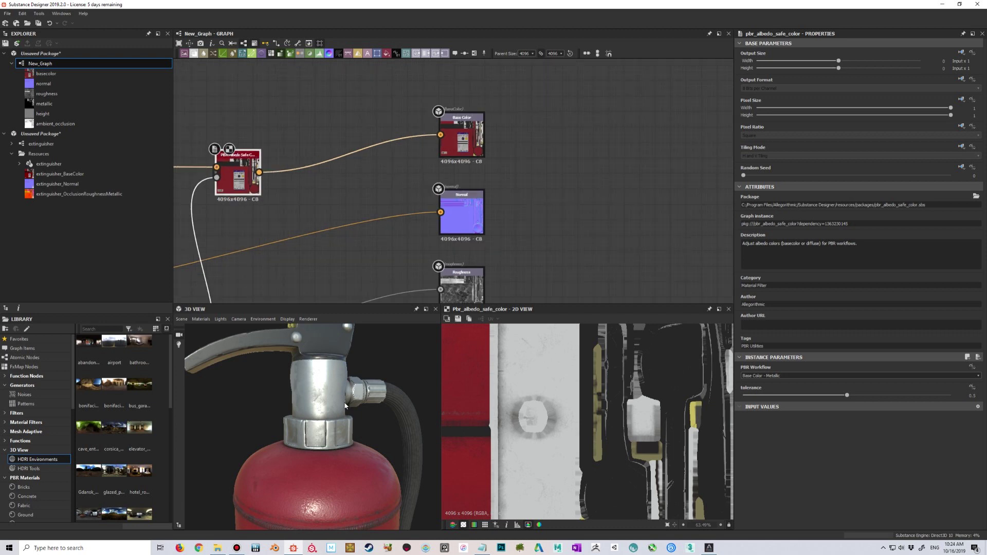
drag(308, 391, 331, 403)
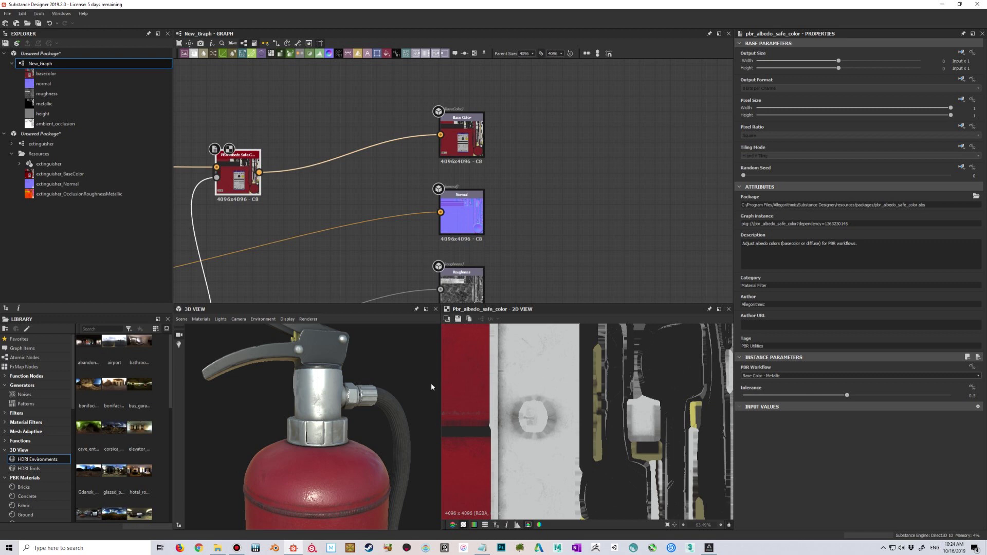
drag(431, 383, 370, 380)
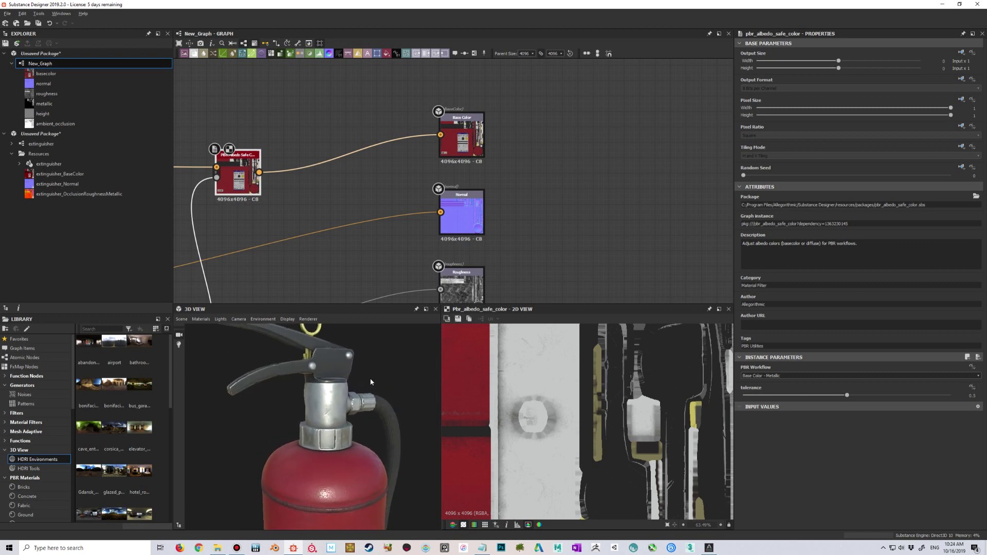
scroll(370, 379, down, 1)
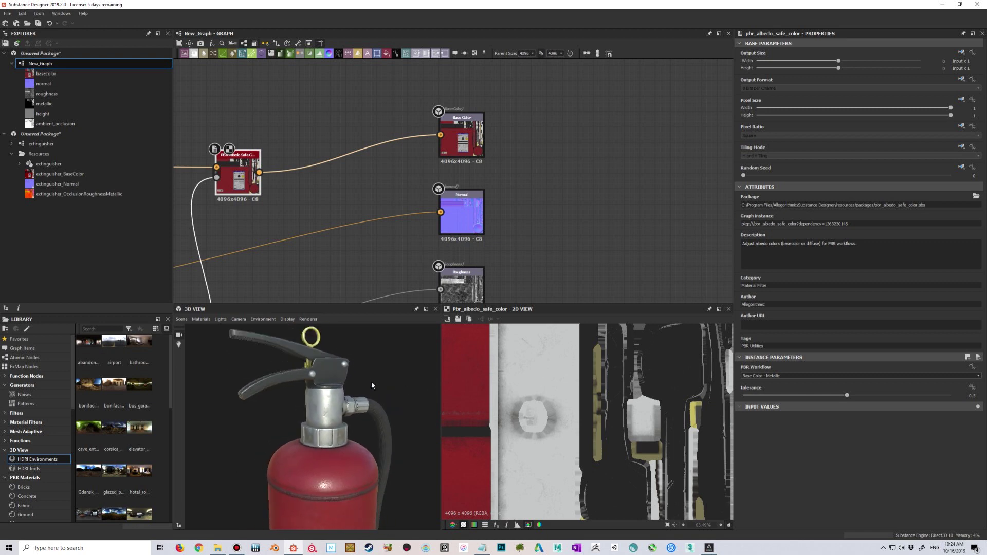
scroll(369, 388, down, 3)
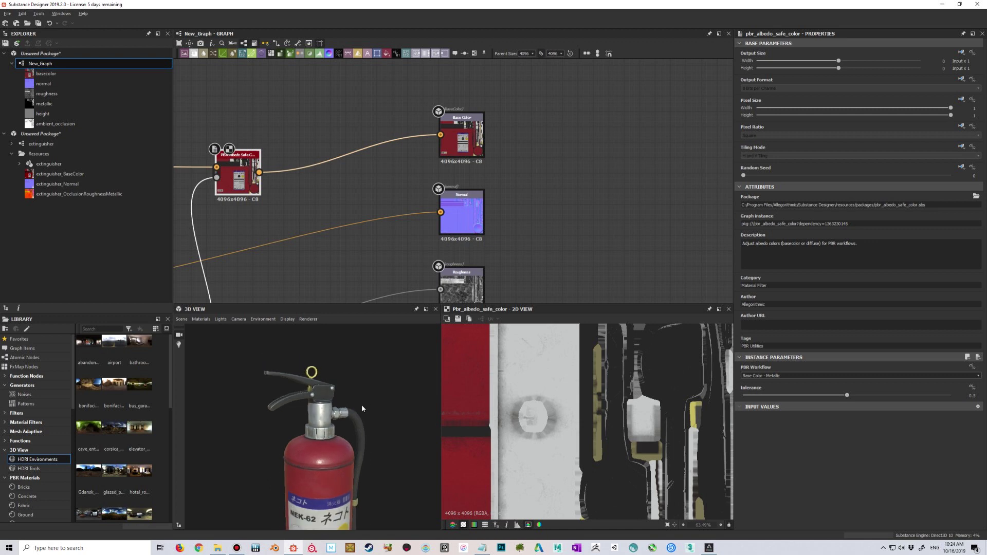
middle_drag(361, 405, 356, 344)
scroll(498, 384, down, 7)
scroll(510, 207, down, 5)
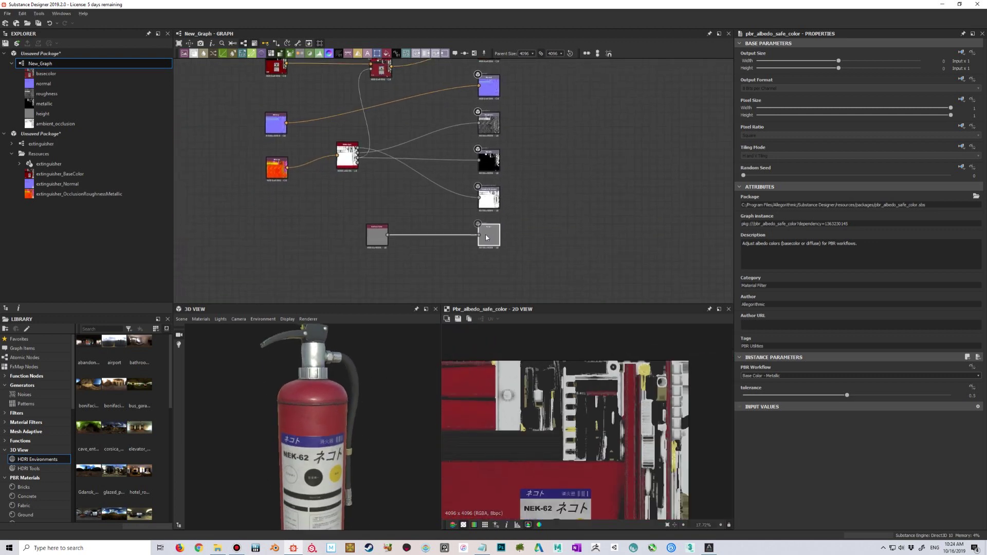
Display the Height output in the 2D view
click(492, 272)
scroll(496, 238, up, 2)
middle_drag(473, 171, 478, 229)
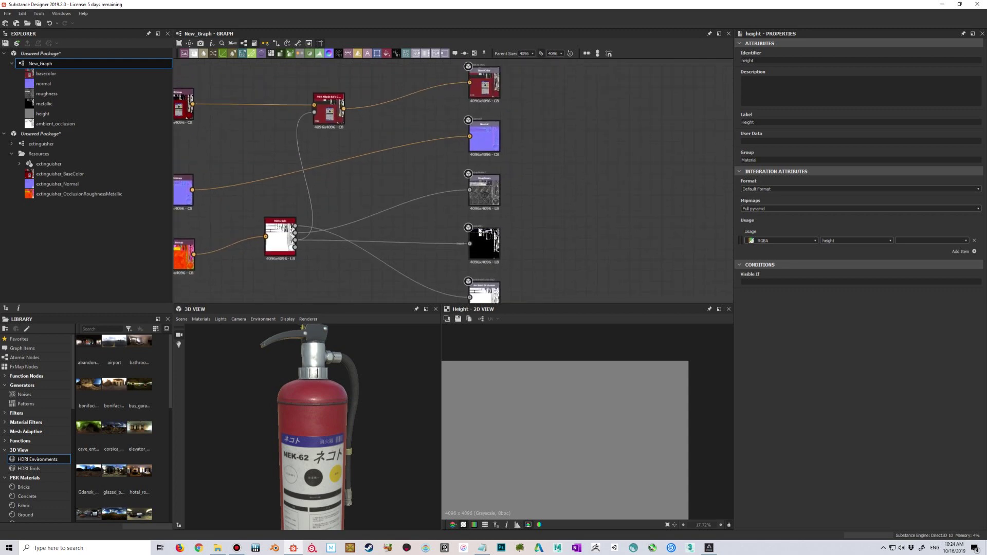
Display the Roughness output in the 2D view and examine its variation alongside the extinguisher's red body
double_click(479, 187)
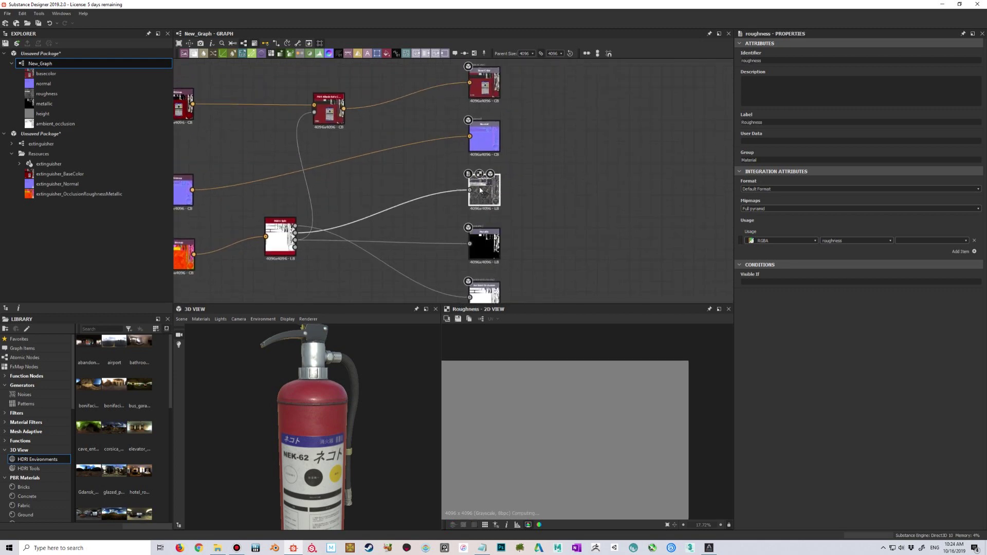
scroll(539, 431, up, 4)
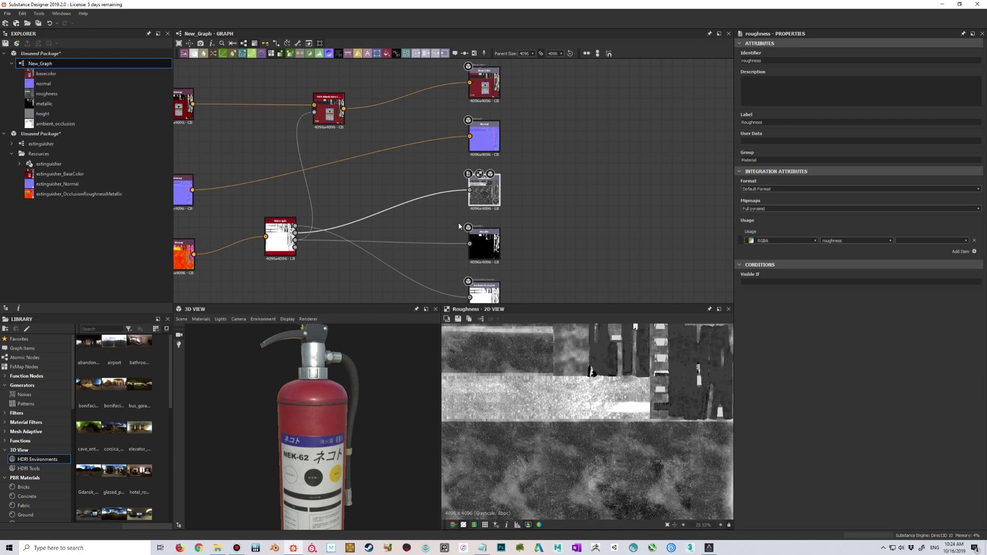
scroll(389, 418, up, 2)
scroll(527, 382, down, 4)
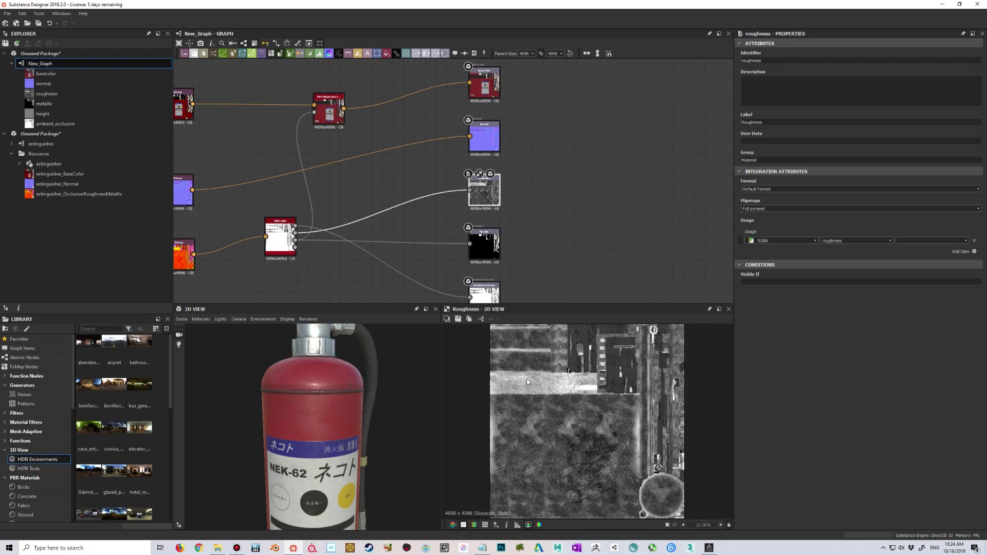
scroll(521, 404, up, 5)
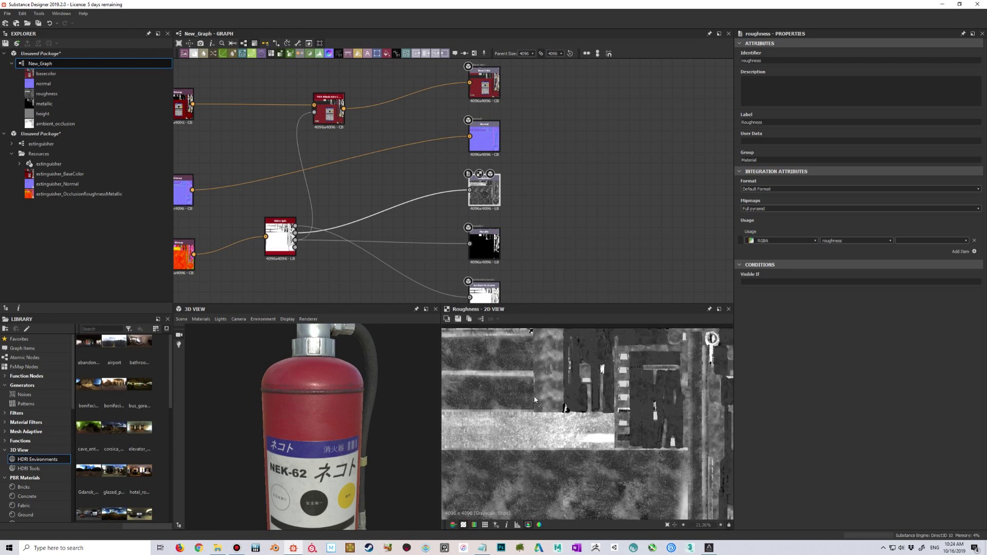
middle_drag(544, 387, 522, 406)
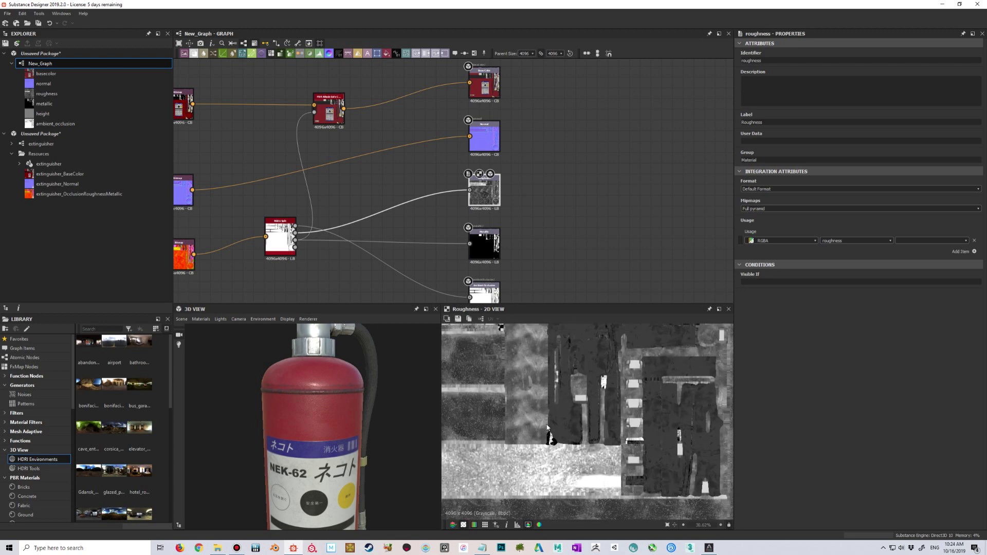
scroll(554, 418, down, 2)
middle_drag(551, 418, 537, 408)
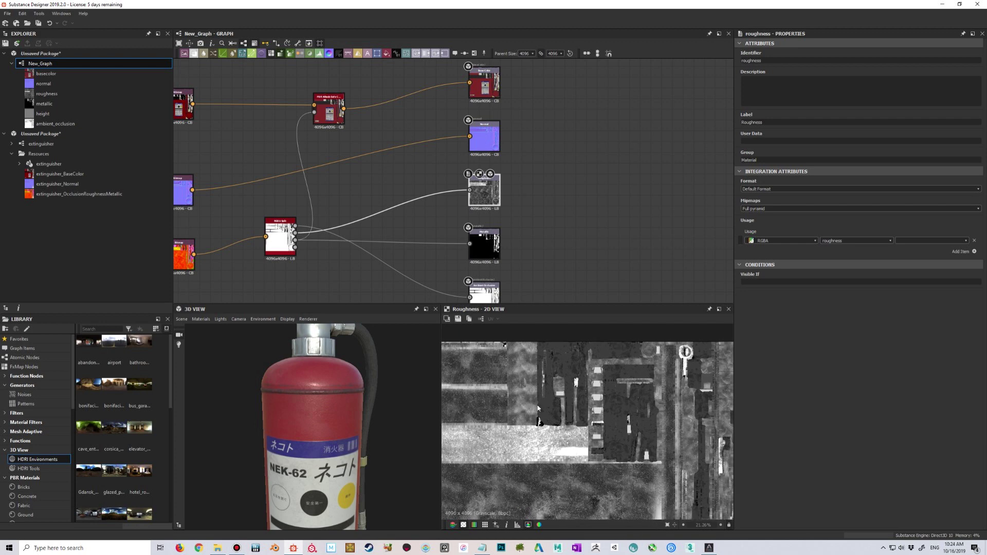
scroll(537, 408, down, 1)
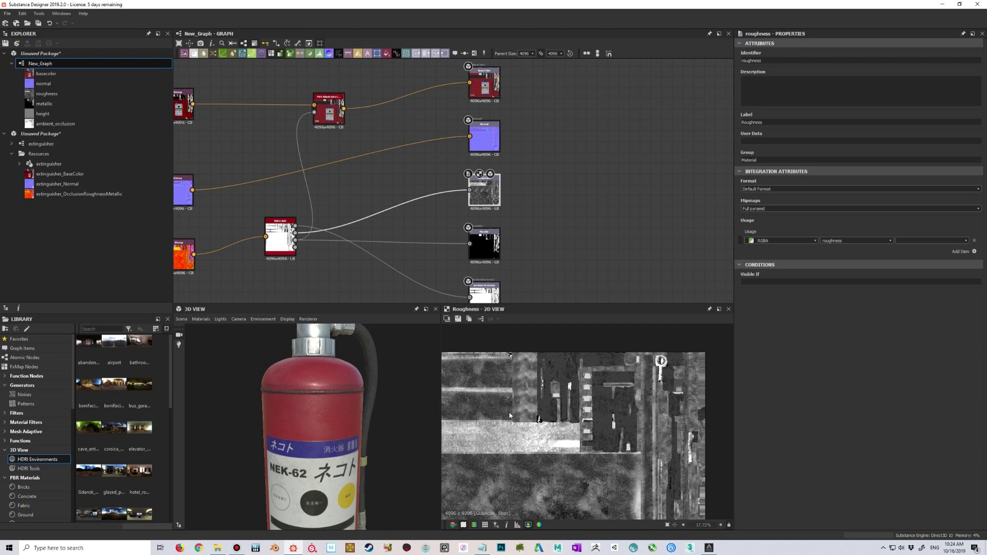
scroll(371, 387, up, 2)
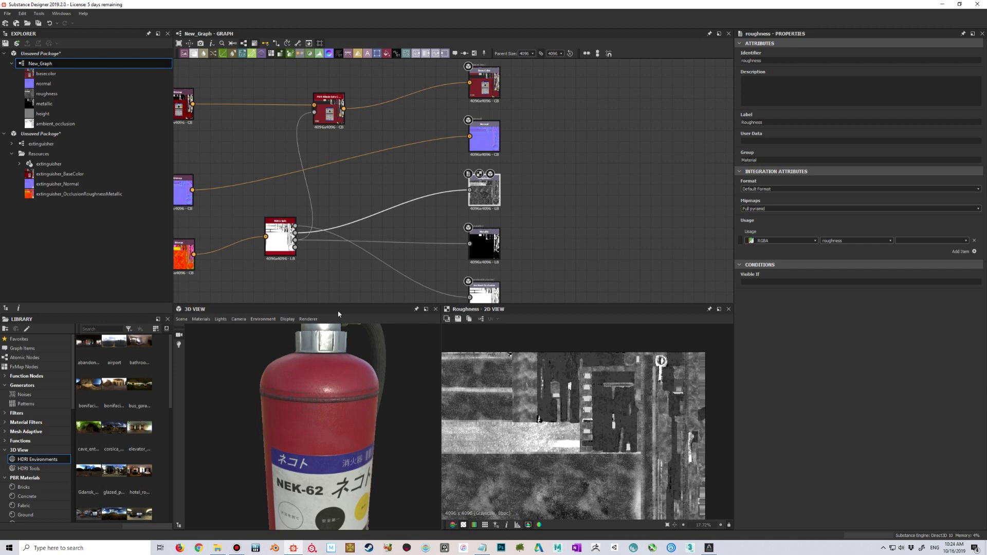
right_drag(338, 314, 344, 346)
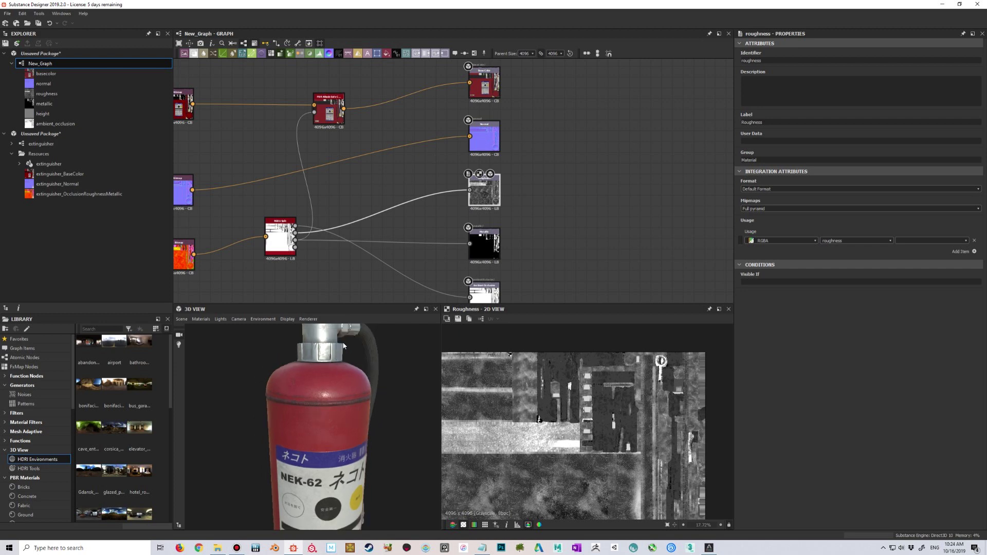
scroll(347, 376, up, 1)
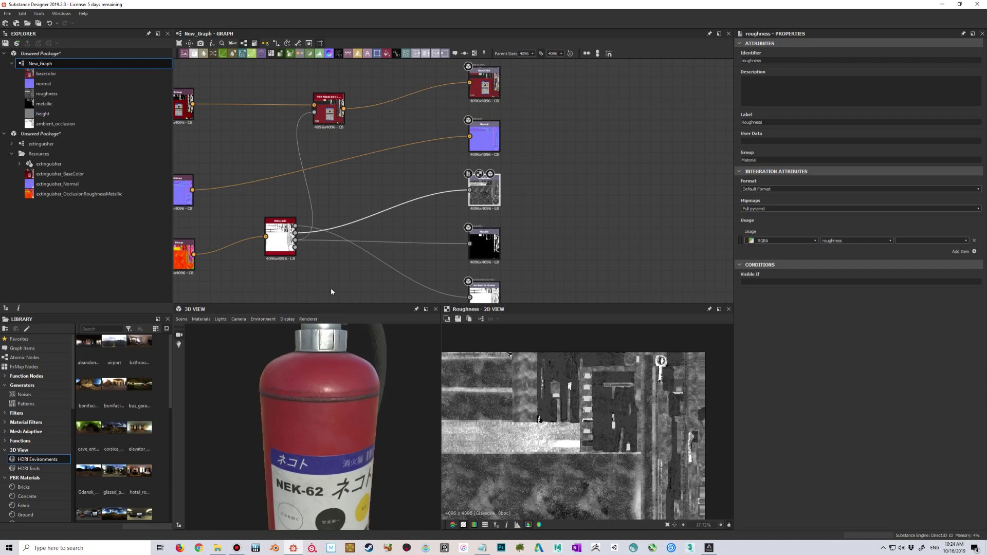
Add a Uniform Color node, set its output color to white, and connect it to the Metallic output
scroll(335, 262, down, 1)
middle_drag(347, 246, 371, 226)
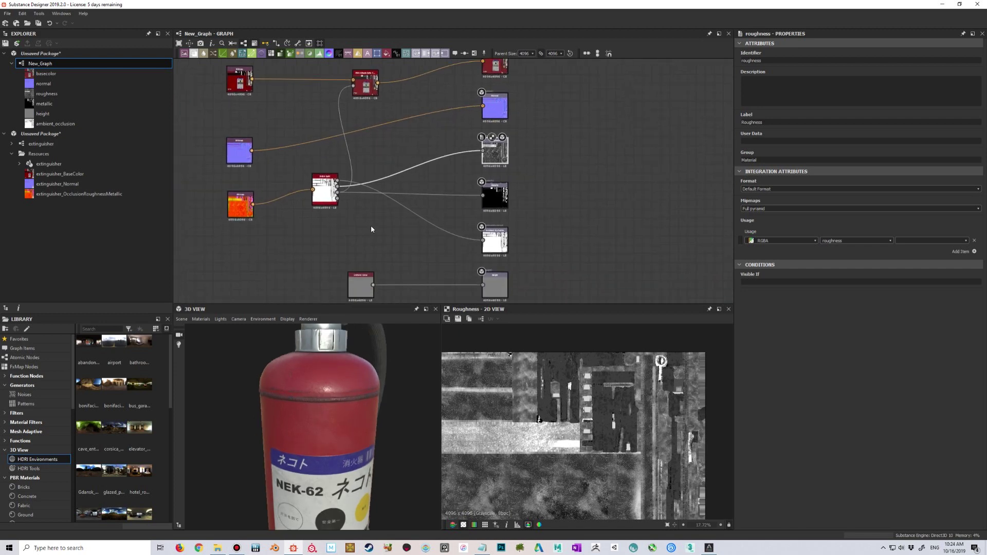
key(space)
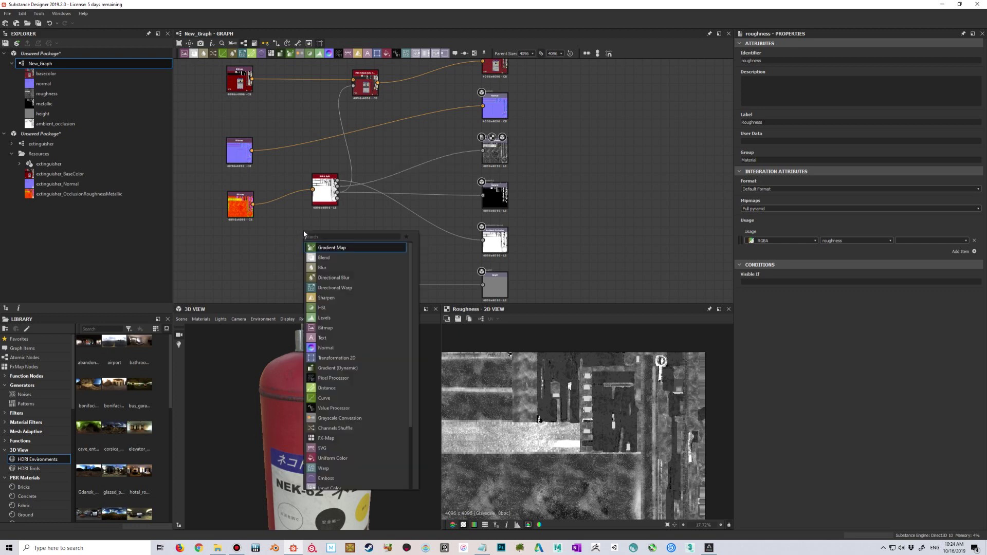
text(un)
key(Return)
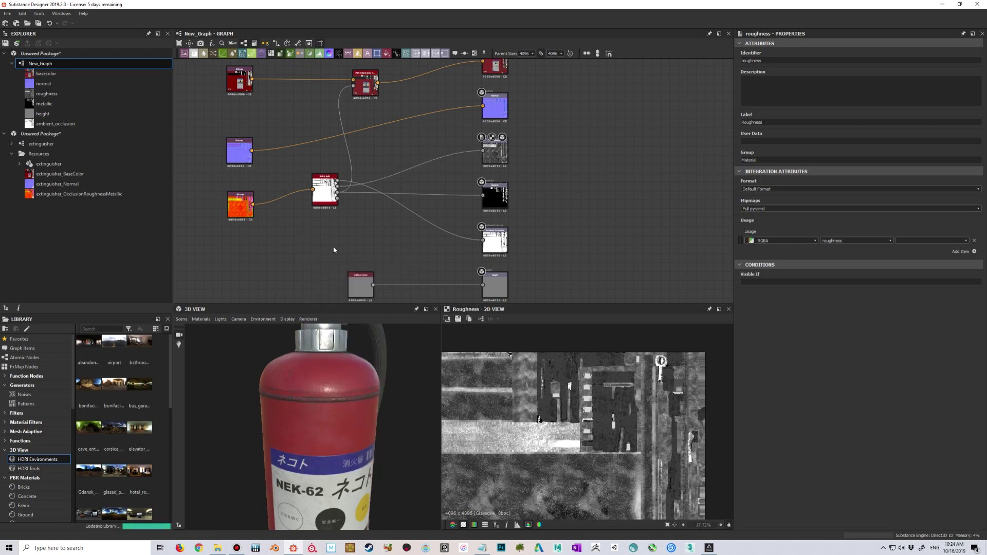
click(796, 225)
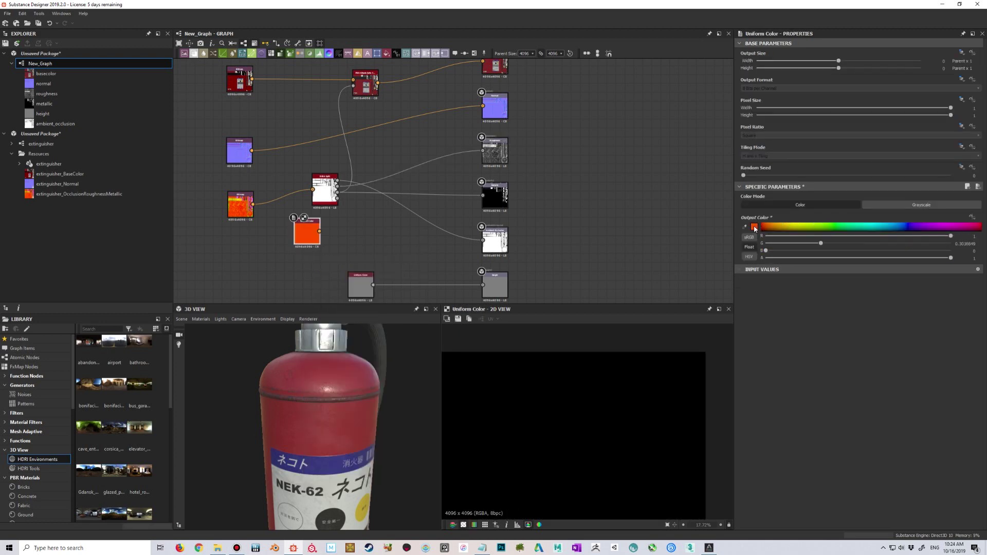
click(570, 214)
click(591, 216)
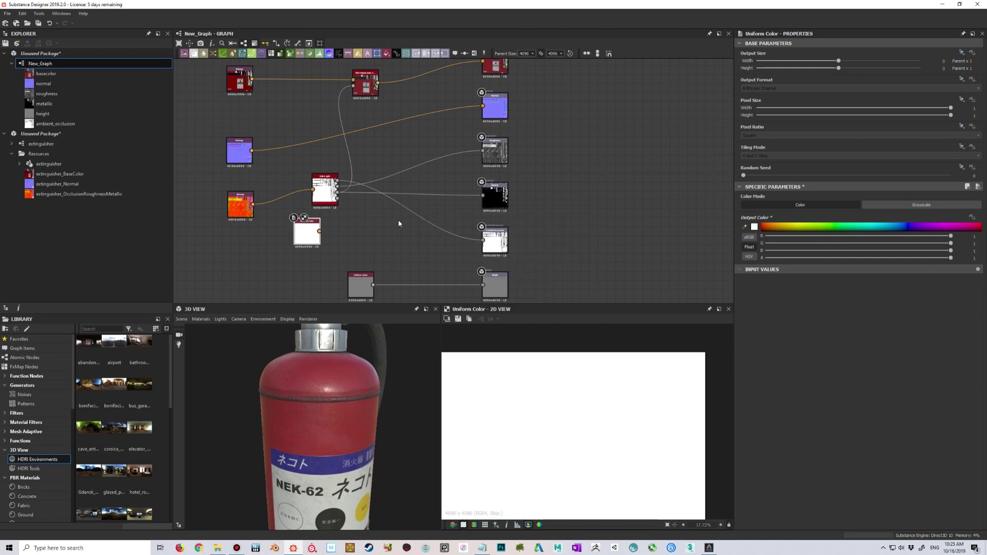
scroll(363, 229, up, 2)
drag(300, 232, 536, 180)
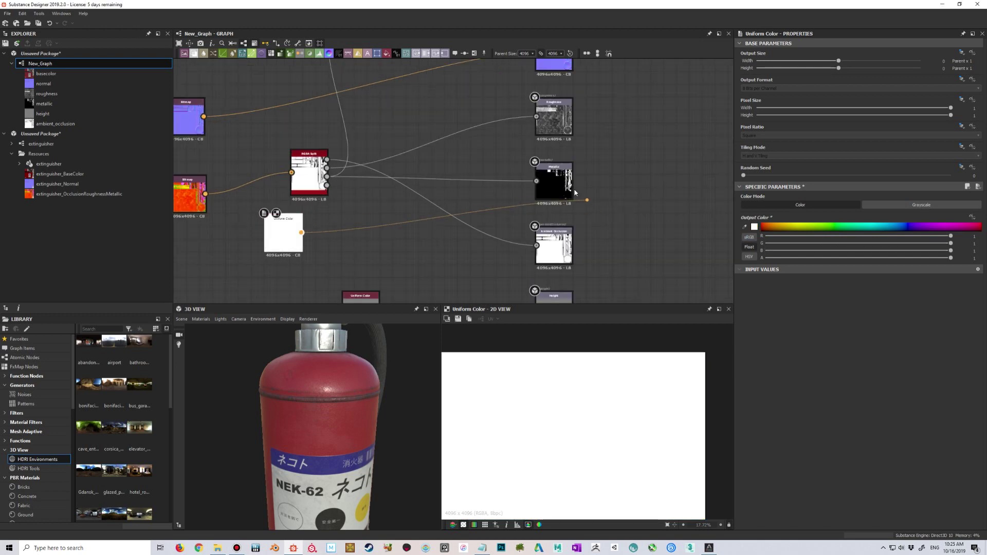
Examine how the white metallic input changes the extinguisher's painted body and label, up close and from several angles
drag(412, 427, 363, 415)
scroll(337, 415, up, 4)
scroll(376, 415, up, 2)
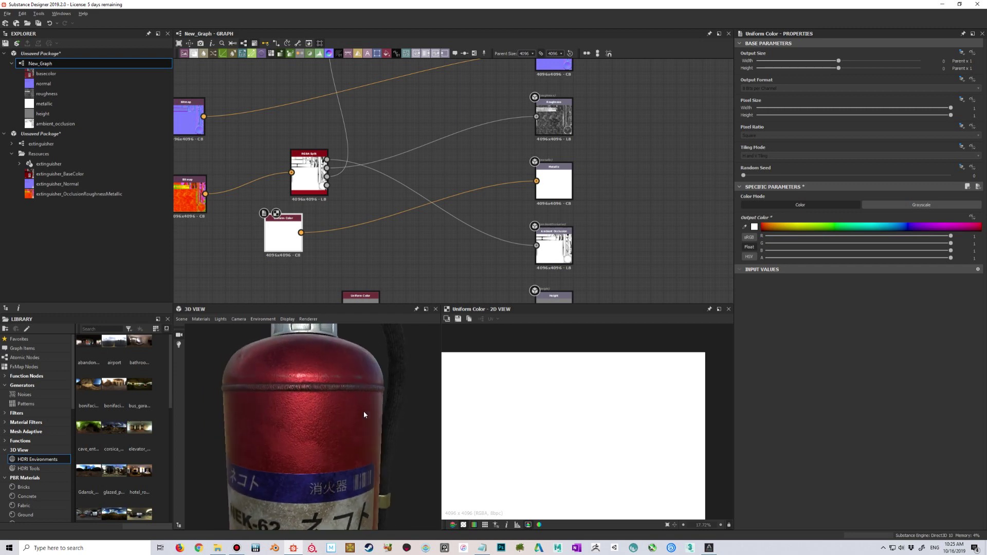
scroll(363, 411, down, 3)
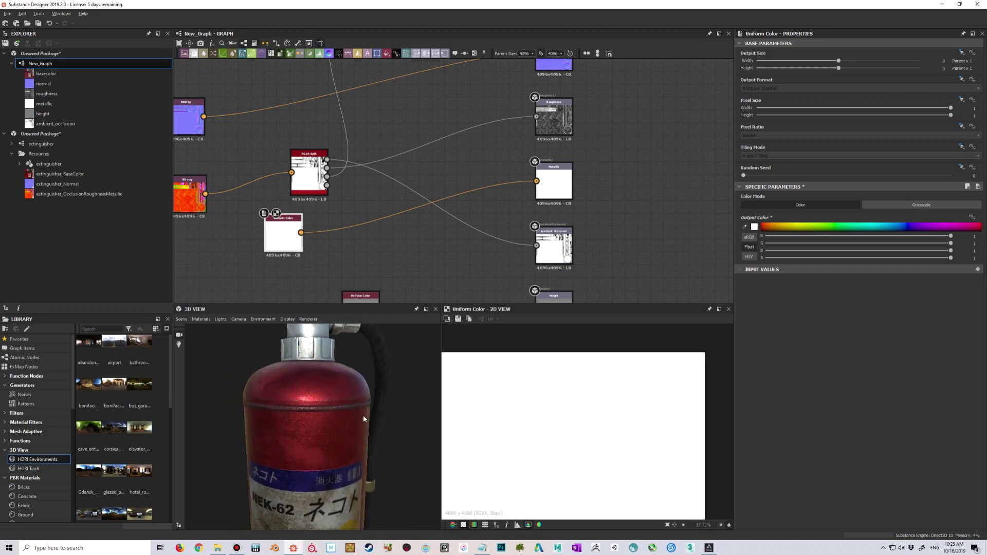
scroll(354, 414, up, 3)
drag(353, 414, 312, 405)
scroll(343, 412, down, 2)
scroll(309, 412, up, 3)
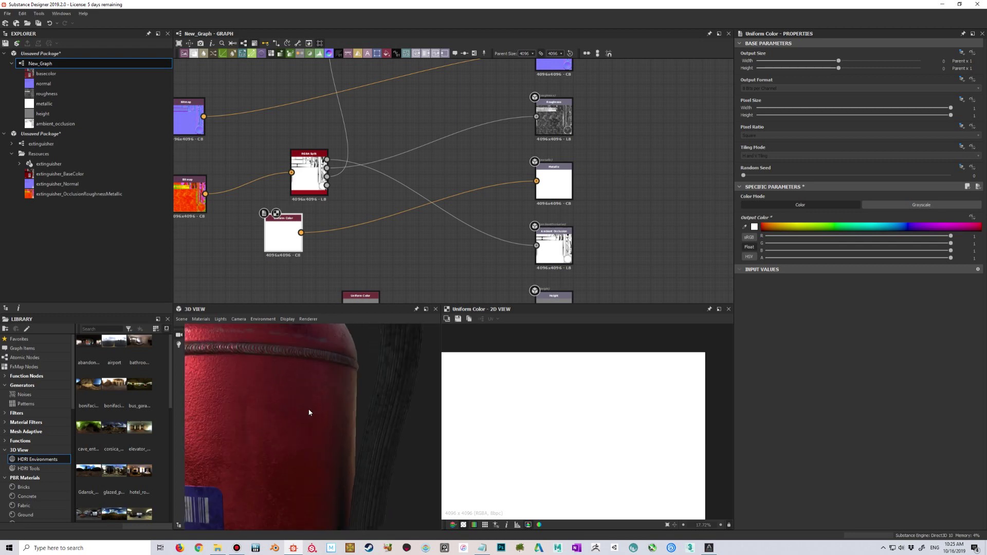
scroll(310, 410, down, 5)
drag(310, 420, 345, 406)
scroll(344, 406, down, 5)
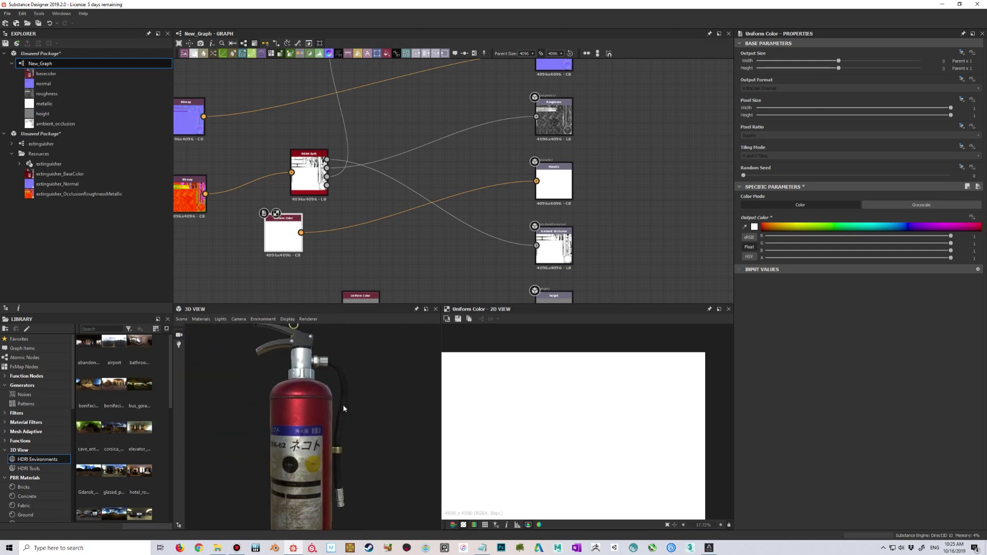
scroll(339, 400, up, 3)
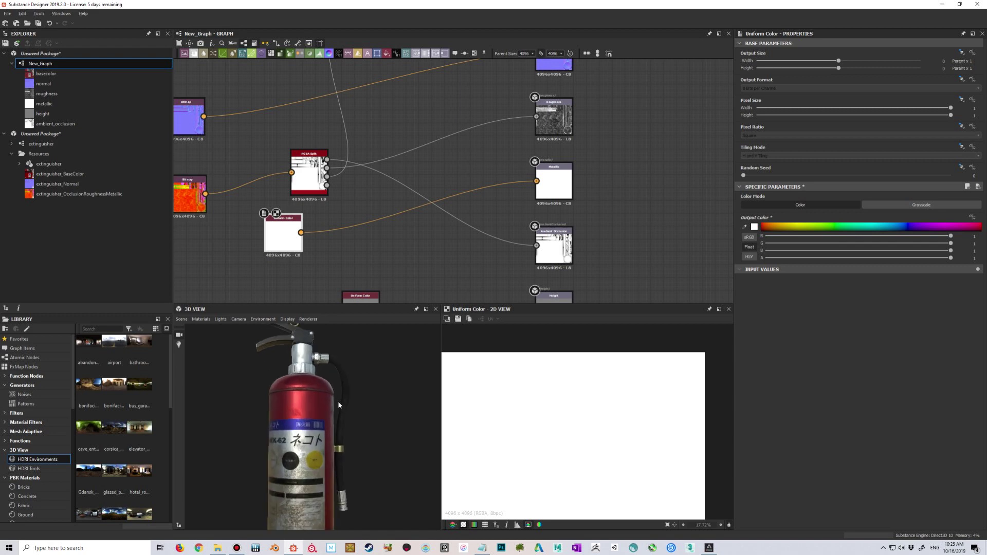
scroll(329, 410, up, 2)
drag(322, 418, 341, 416)
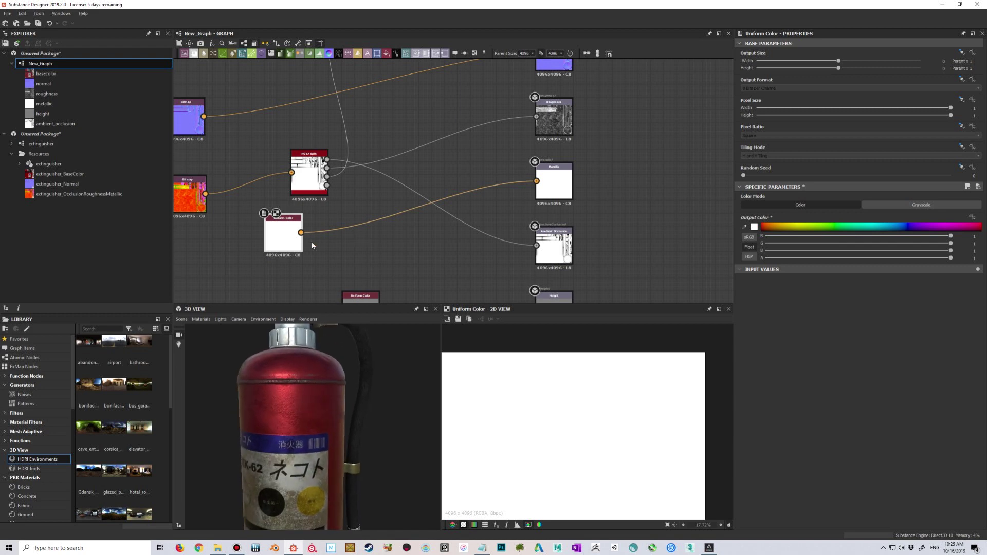
Undo the Uniform Color connection to the Metallic output and delete the white Uniform Color node
key(ctrl+z)
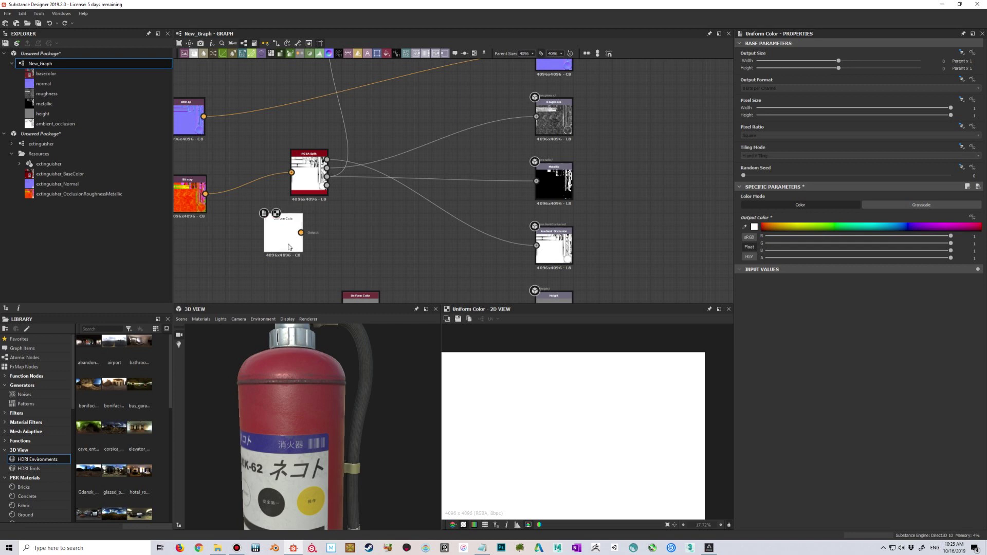
key(Delete)
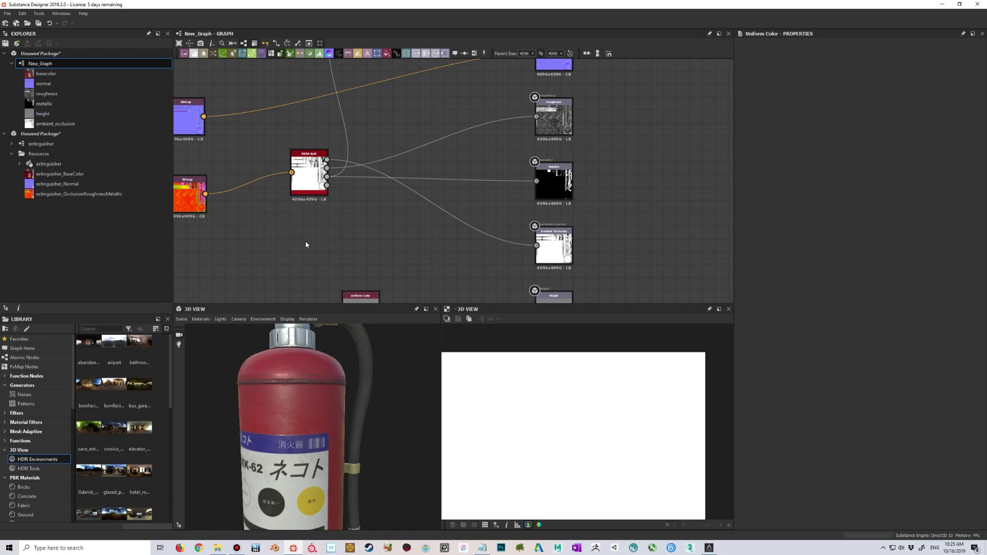
Inspect the extinguisher's metal valve neck with the original metallic map and bring the whole node graph into view
mouse_move(308, 383)
middle_down()
mouse_move(327, 416)
mouse_move(290, 389)
middle_up()
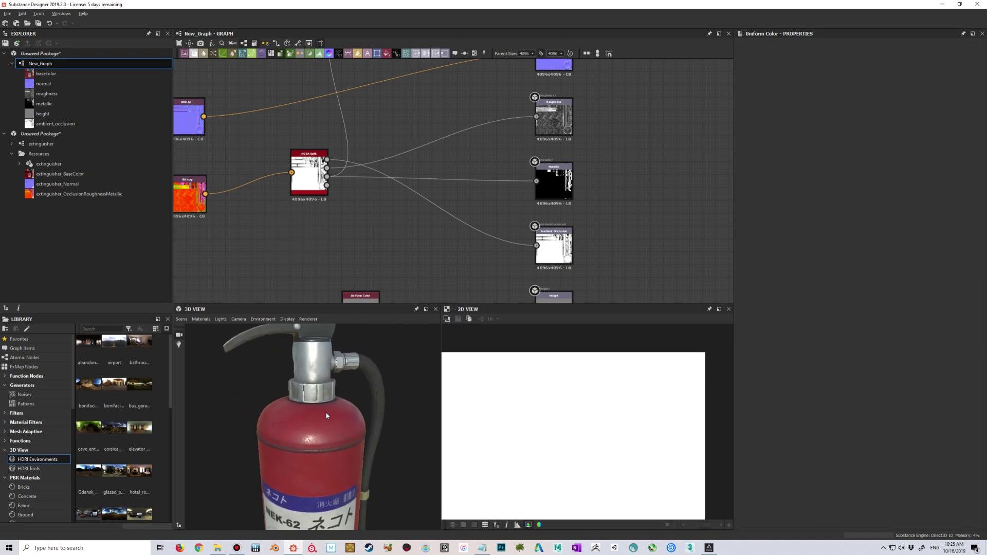
scroll(326, 410, down, 3)
scroll(325, 408, up, 3)
scroll(308, 403, up, 5)
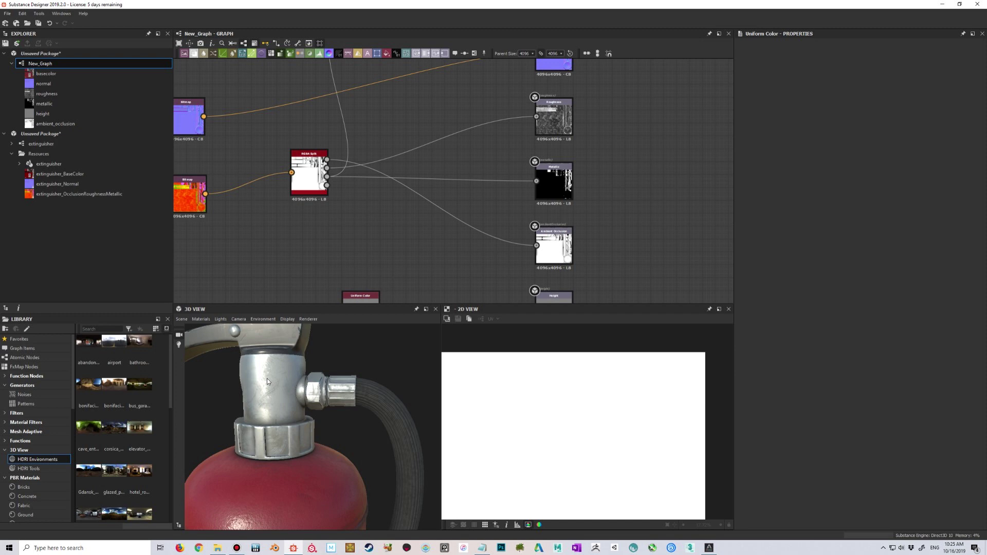
drag(267, 380, 305, 386)
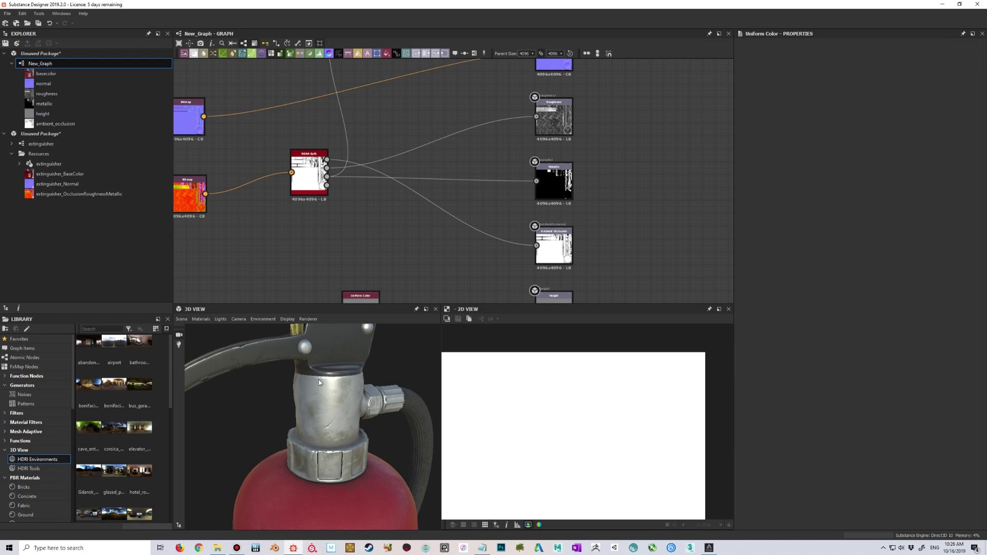
scroll(355, 265, down, 6)
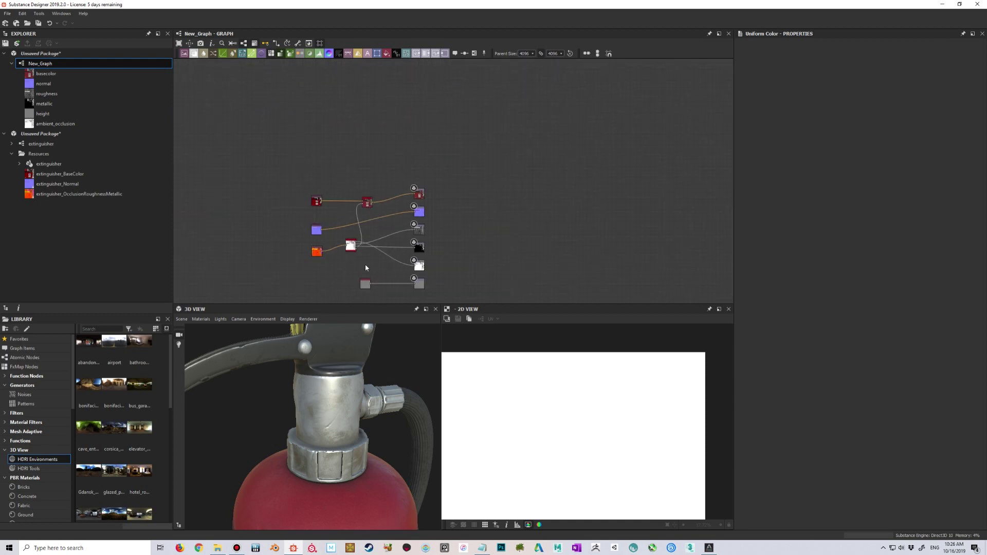
middle_drag(274, 215, 285, 194)
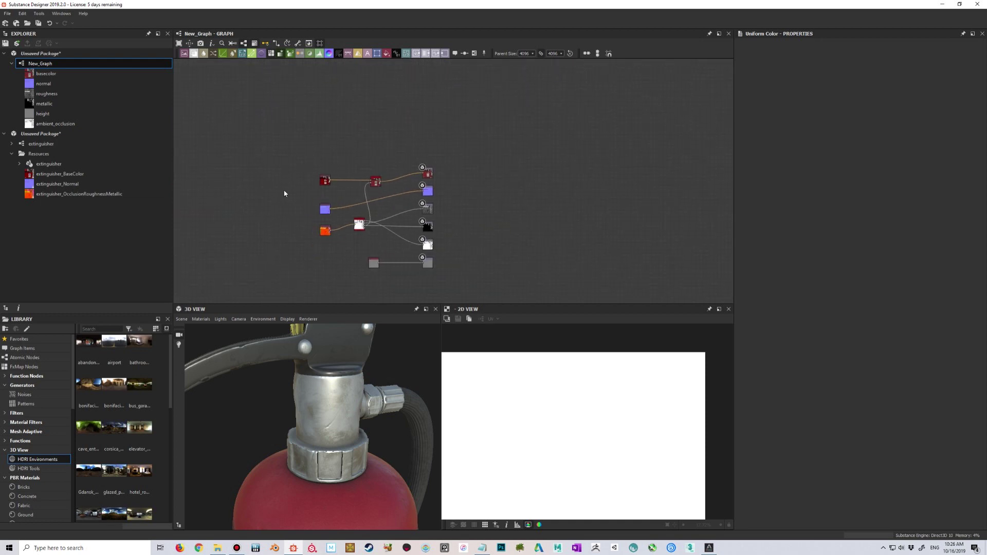
Open the extinguisher graph and dock the normal map bitmap node to the Normal output
scroll(322, 378, down, 8)
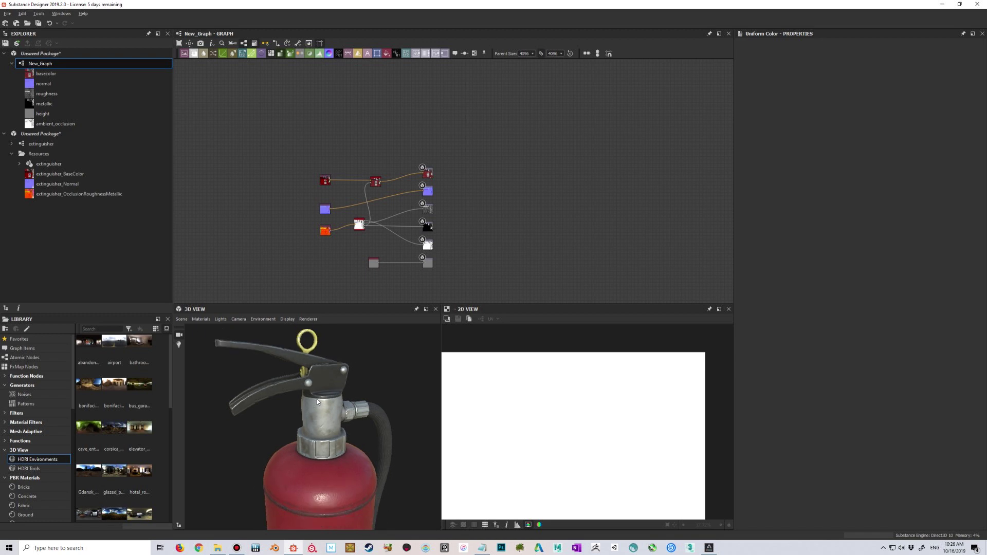
middle_drag(317, 389, 311, 379)
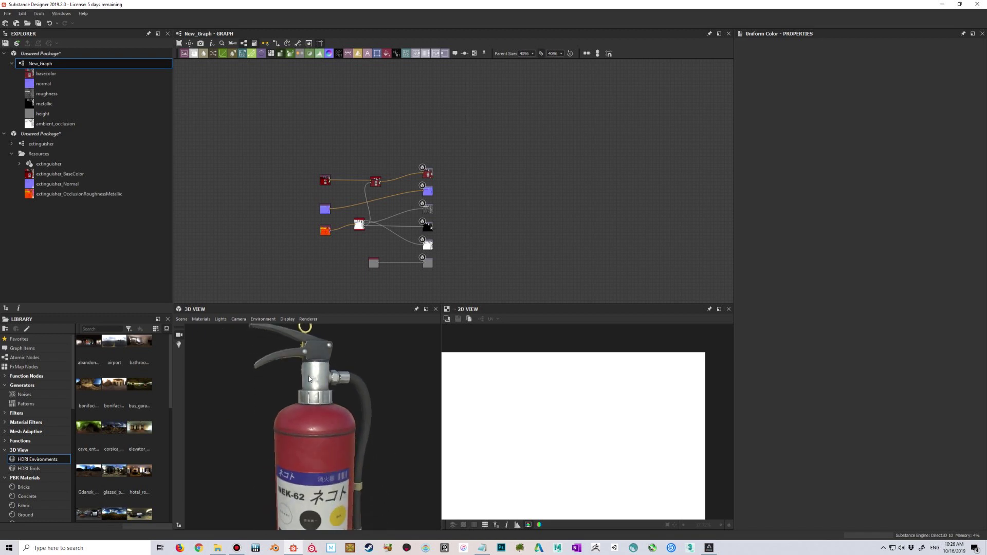
click(44, 145)
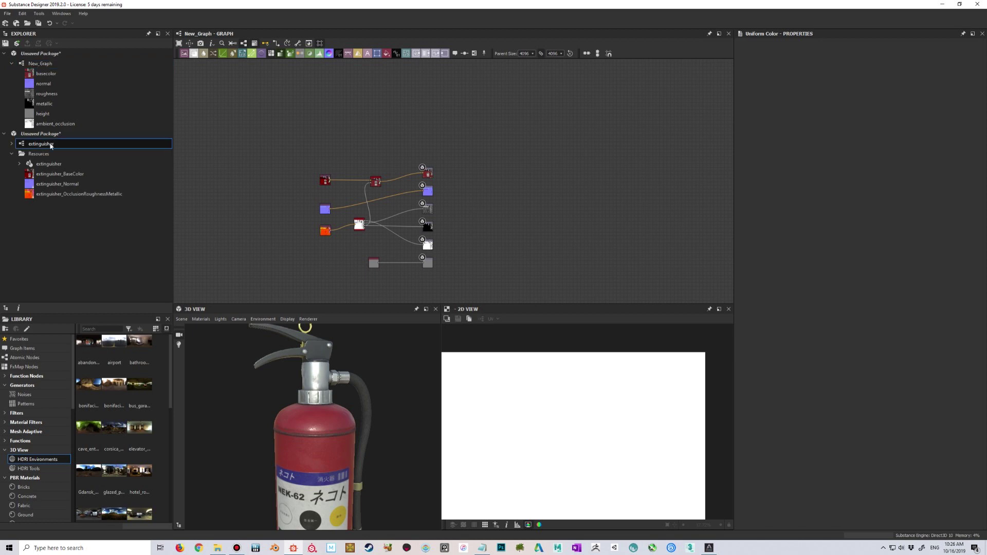
double_click(51, 146)
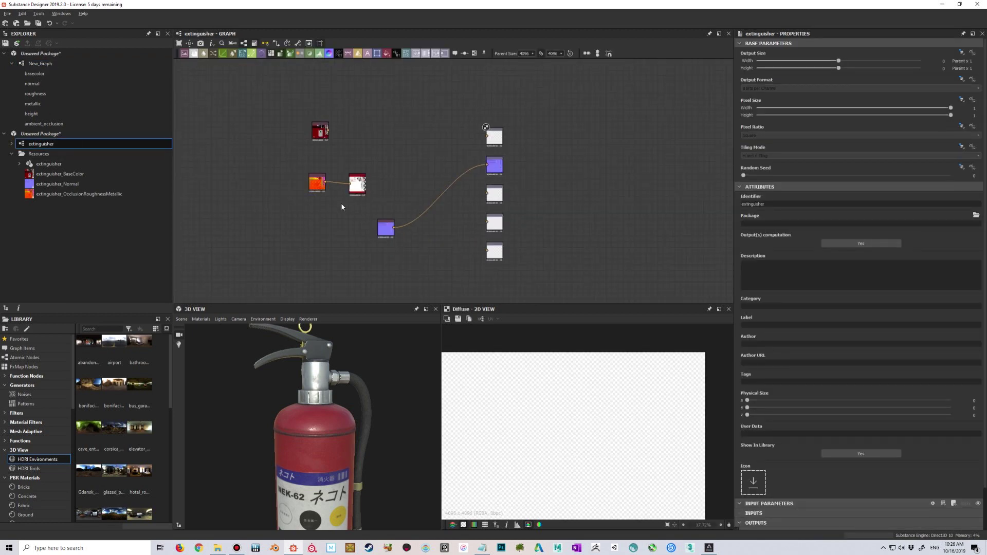
scroll(364, 196, up, 2)
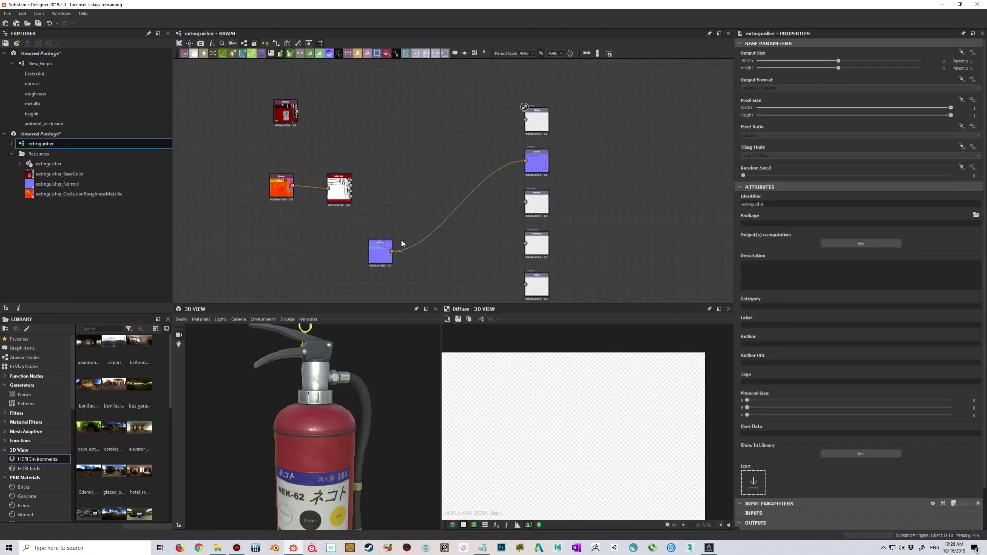
click(365, 250)
drag(365, 250, 477, 147)
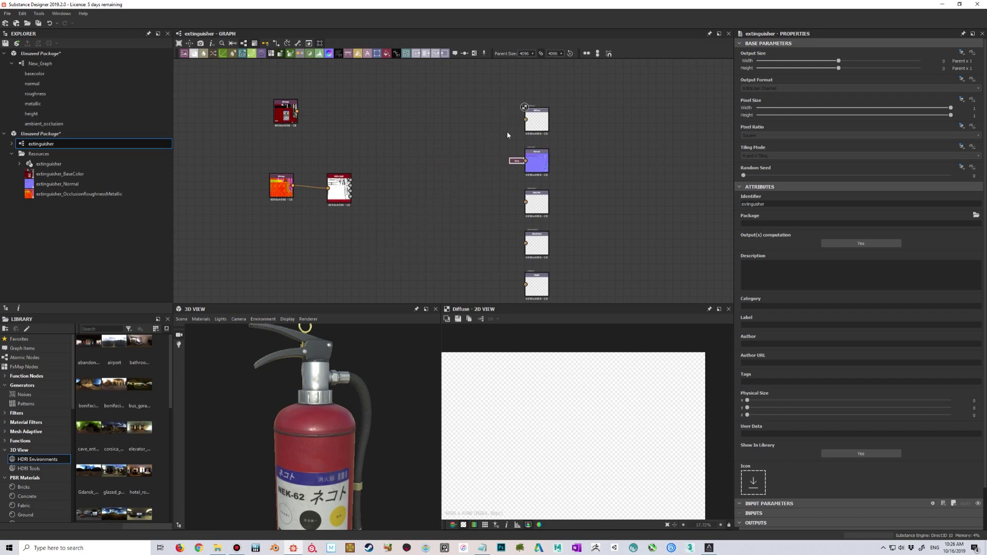
middle_drag(376, 291, 388, 279)
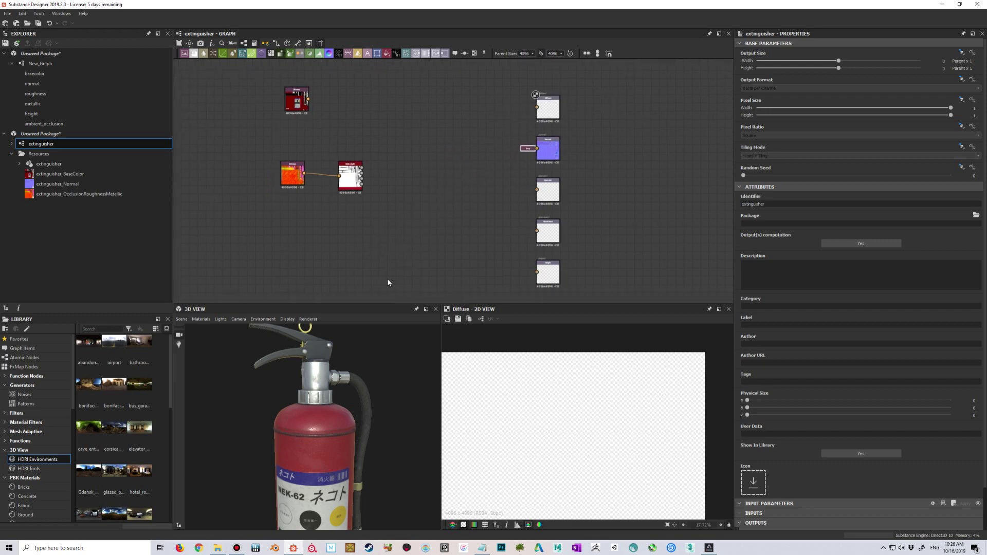
Switch the extinguisher material's definition to physically_specular_glossiness with Parallax Occlusion
click(201, 319)
mouse_move(202, 329)
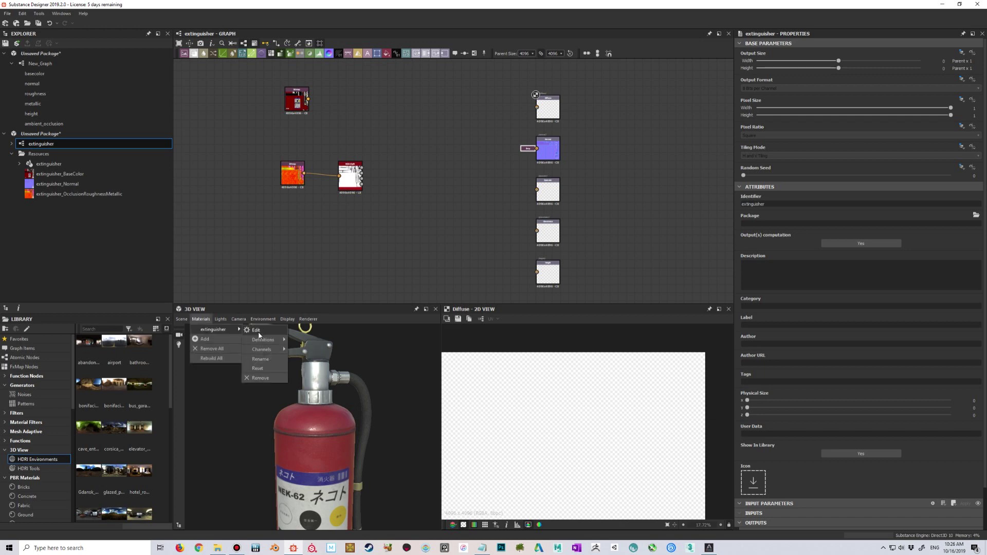
mouse_move(263, 339)
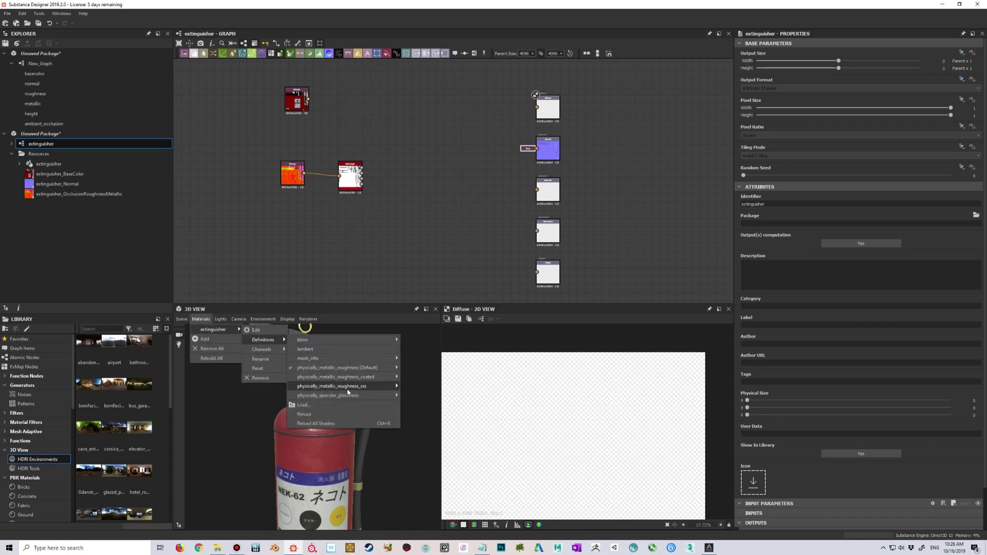
mouse_move(345, 397)
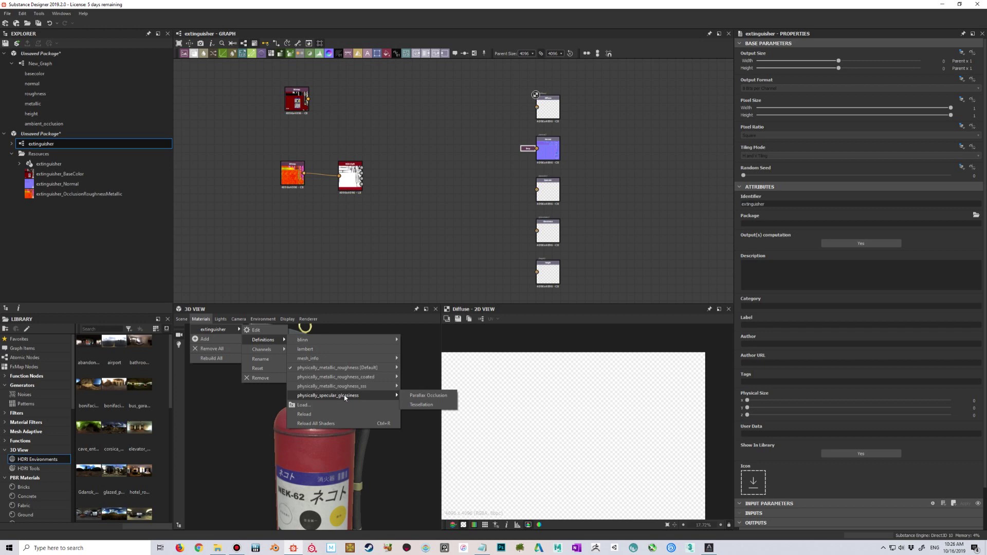
click(425, 399)
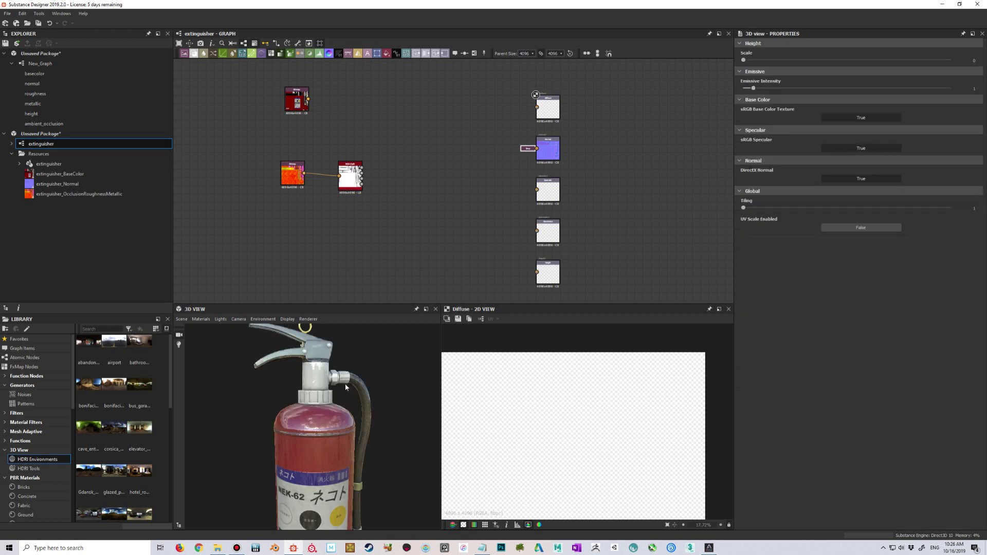
mouse_move(345, 386)
mouse_down()
mouse_move(360, 391)
mouse_move(344, 401)
mouse_up()
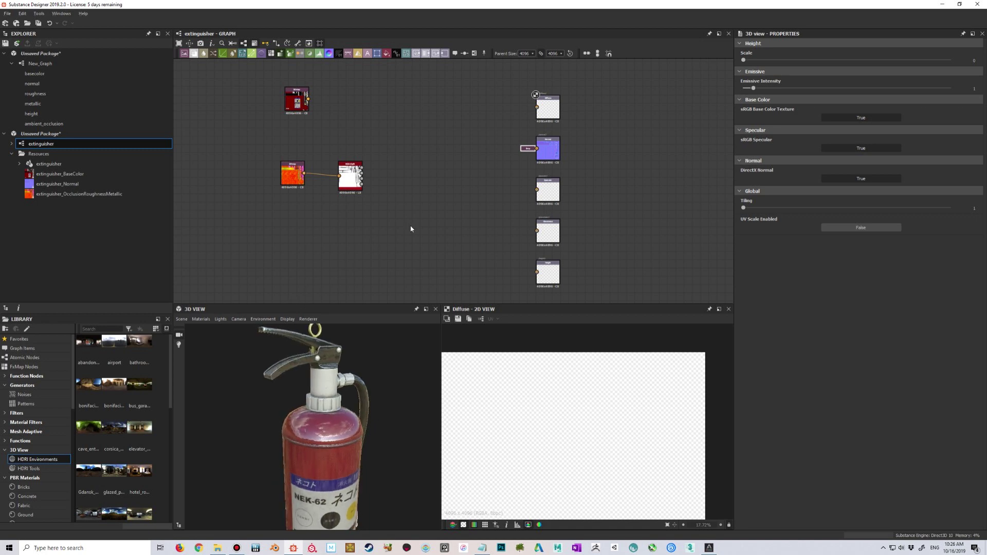
Show the extinguisher graph's outputs on the model in the 3D view
middle_drag(443, 244, 440, 231)
right_click(410, 209)
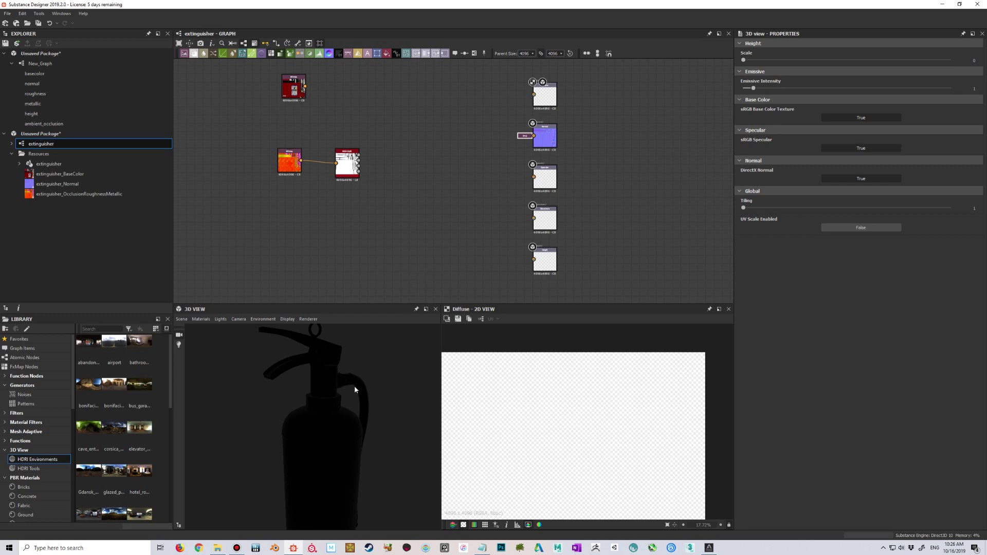
drag(355, 390, 338, 405)
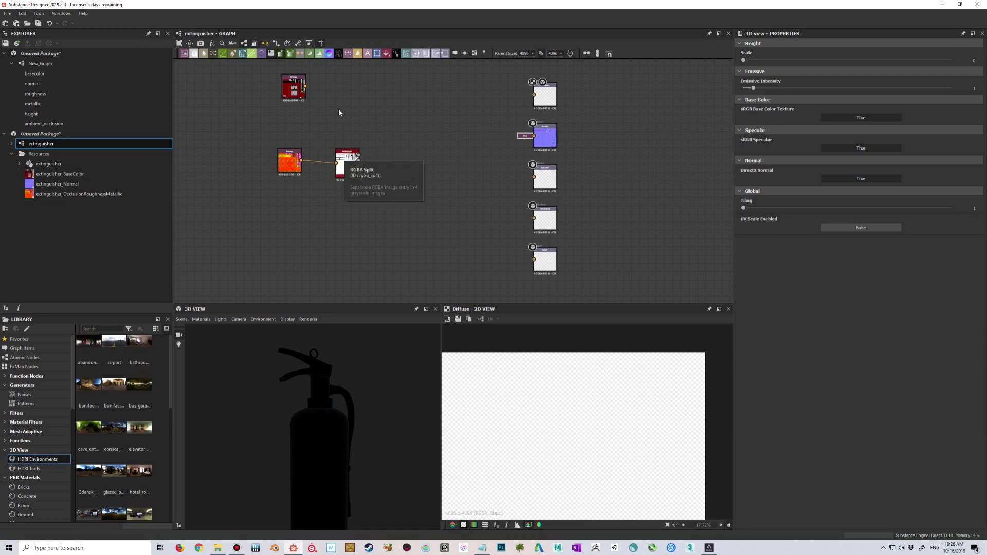
Add a PBR Albedo Safe Color node between the base color bitmap and the Diffuse output, and check the extinguisher model
key(space)
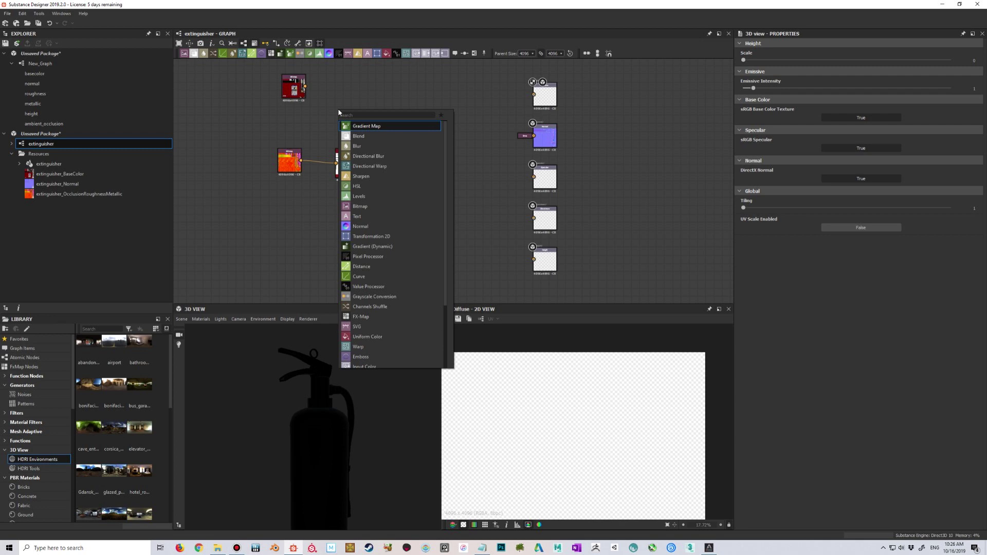
text(pbr)
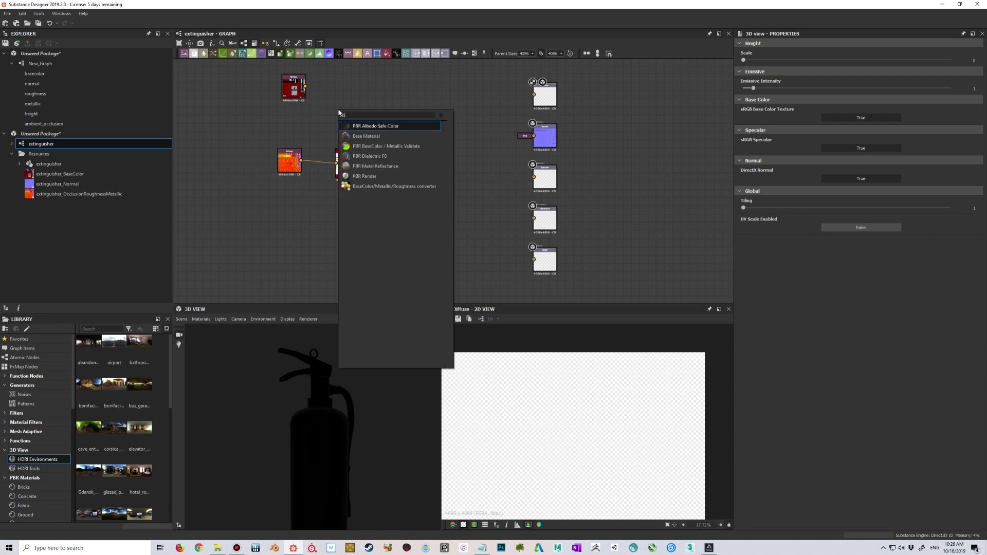
click(368, 128)
drag(341, 112, 365, 97)
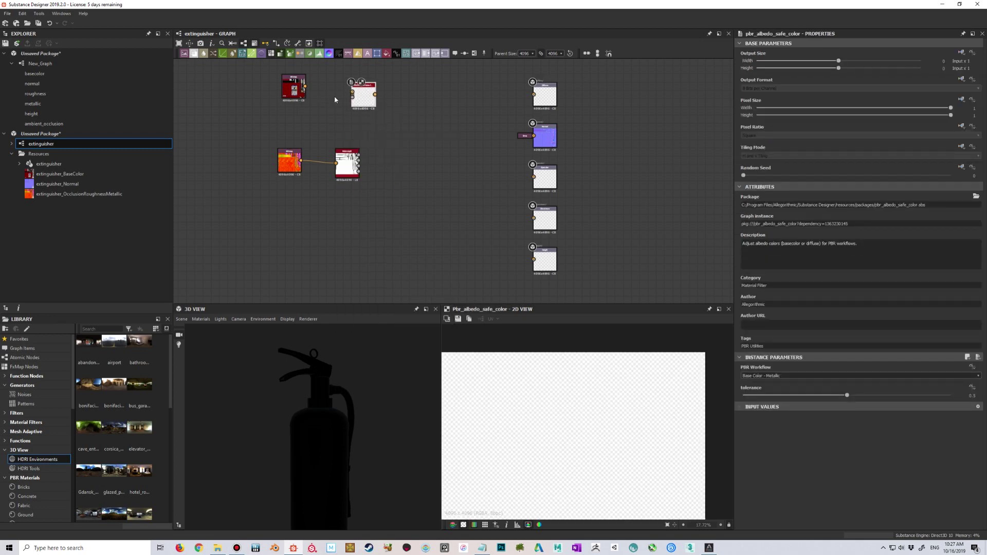
drag(305, 86, 651, 88)
scroll(374, 97, up, 3)
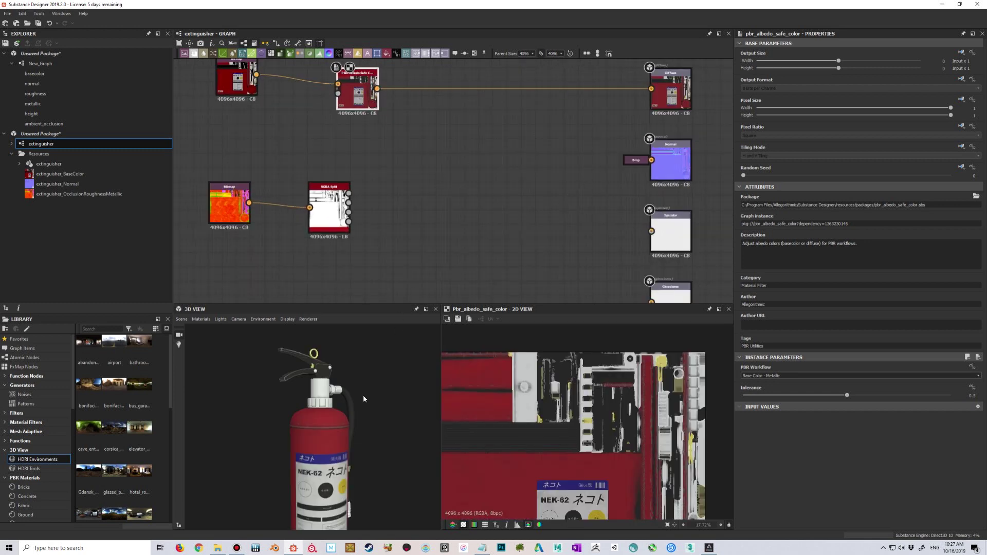
scroll(353, 421, up, 3)
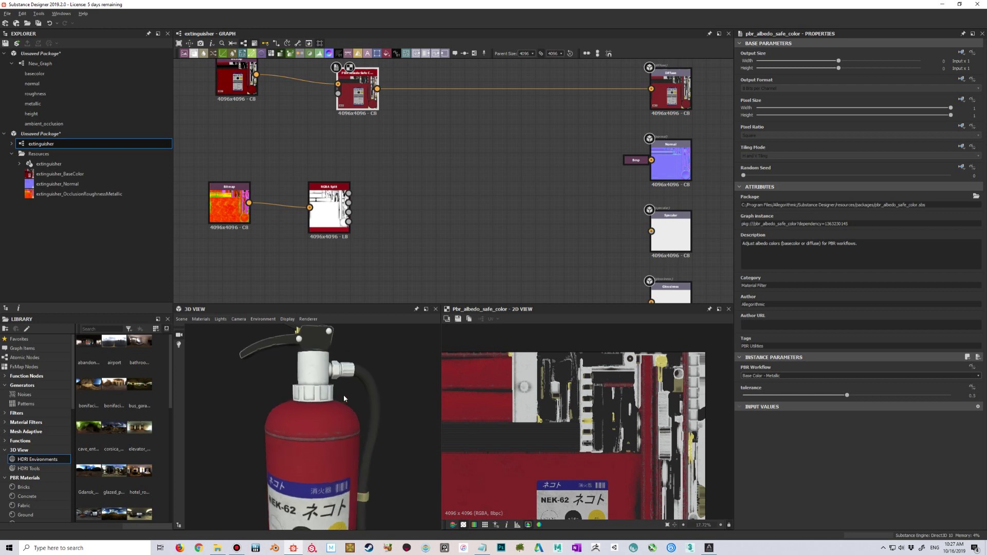
drag(344, 395, 374, 408)
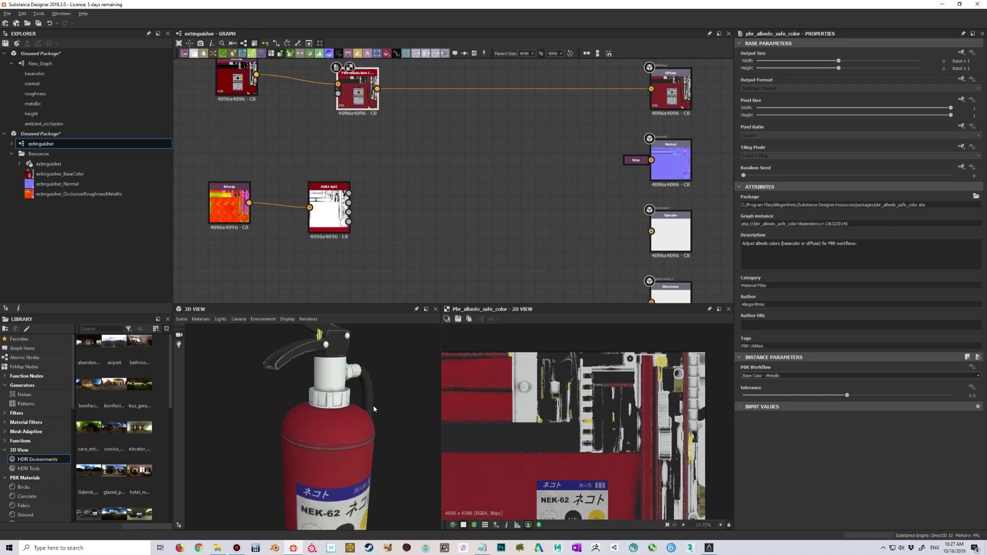
Add a BaseColor/Metallic/Roughness converter node between the RGBA Split node and the graph outputs
scroll(482, 187, down, 3)
middle_drag(482, 187, 369, 183)
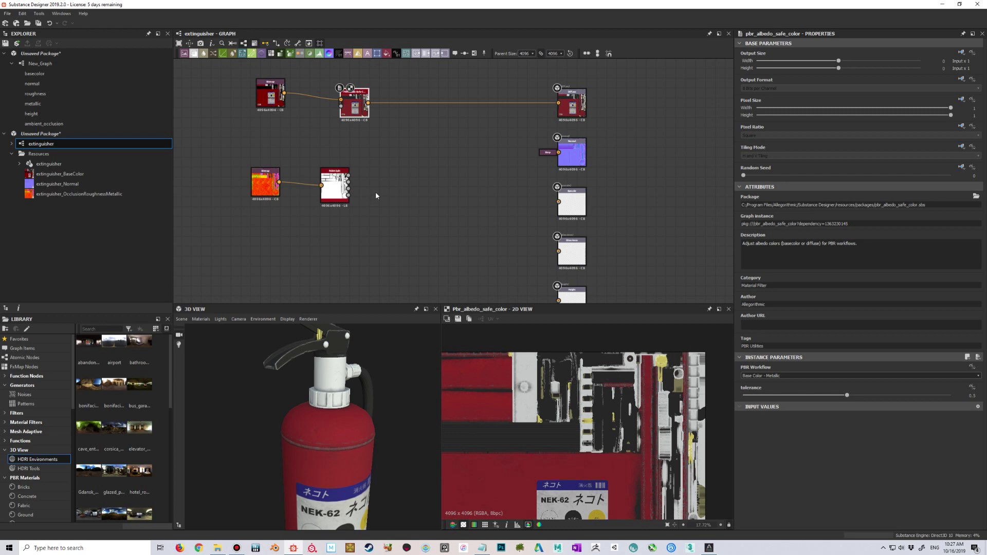
key(space)
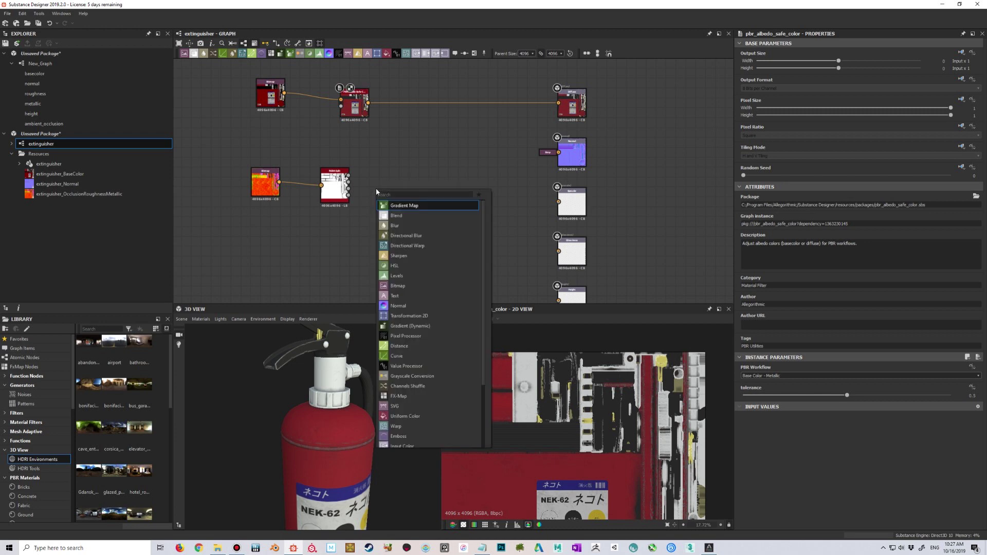
text(conve)
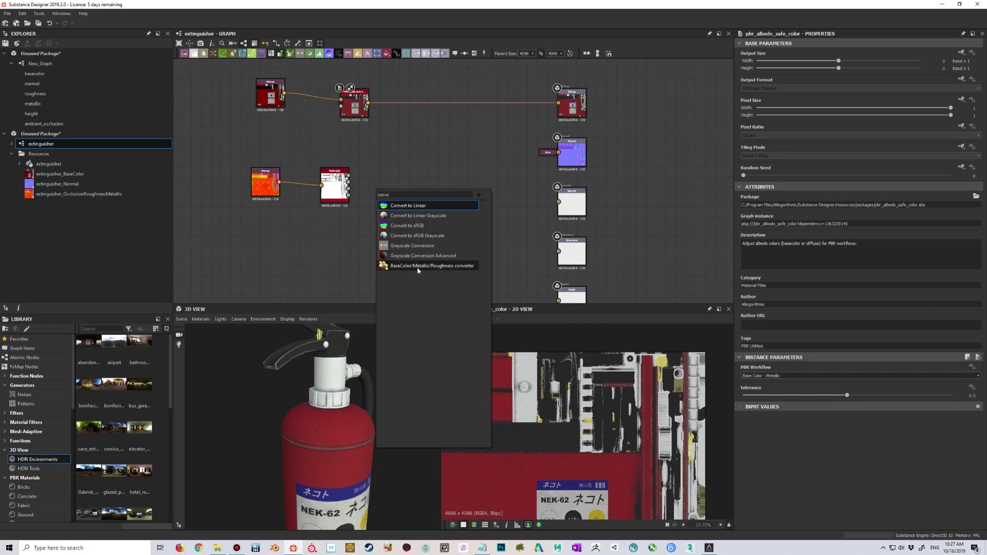
click(418, 267)
drag(377, 189, 416, 157)
scroll(418, 184, up, 2)
scroll(429, 207, up, 2)
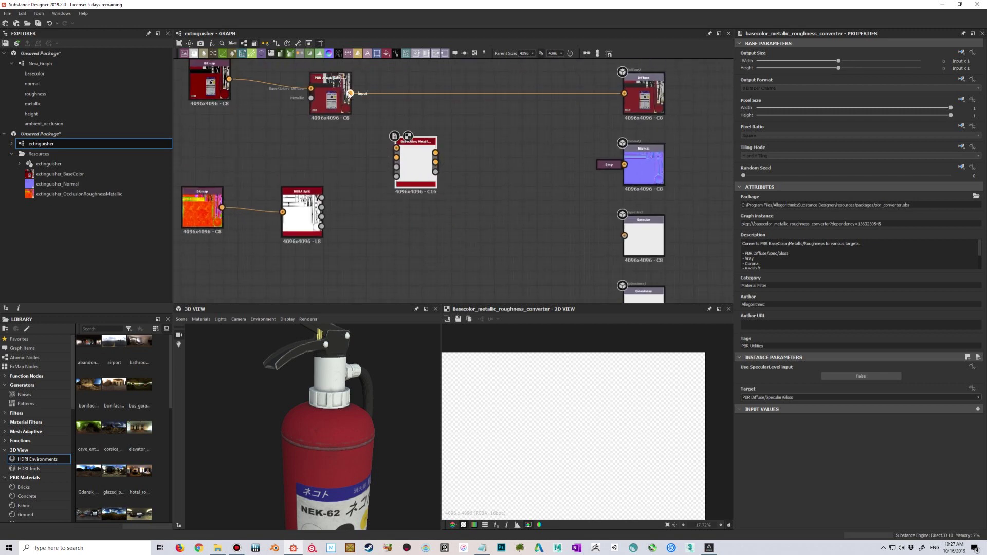
Connect PBR Albedo Safe Color to the converter's Base Color input, and the RGBA Split's G and B outputs to Roughness and Metallic
drag(349, 93, 398, 149)
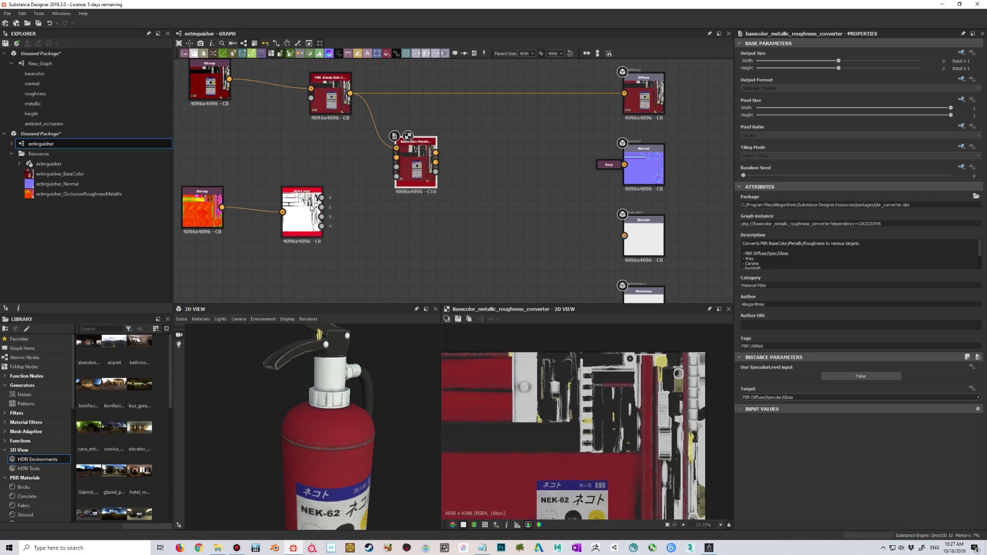
scroll(310, 207, down, 2)
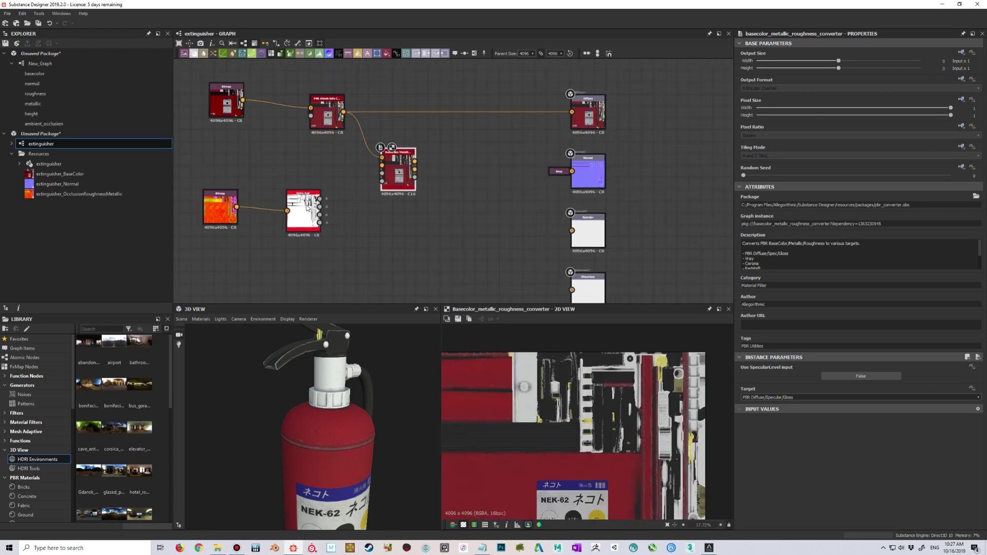
scroll(310, 208, up, 1)
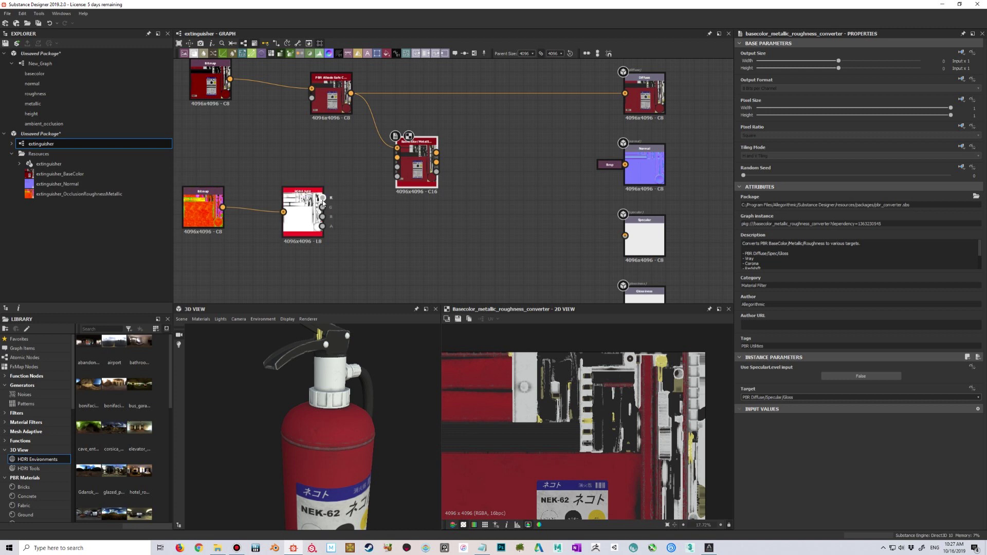
drag(329, 207, 397, 177)
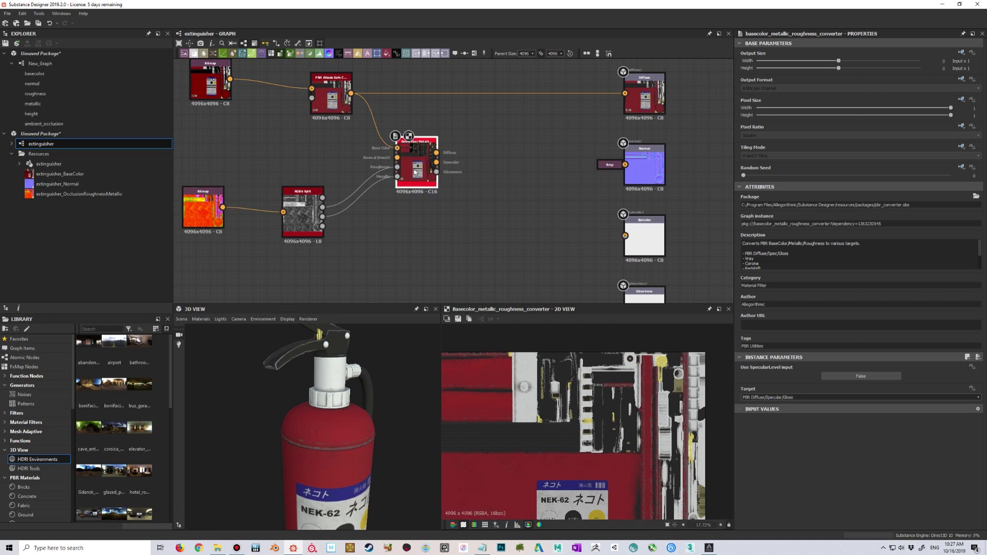
Compare the metal areas of the converter's diffuse map with those of the PBR Albedo Safe Color map up close
scroll(504, 369, down, 2)
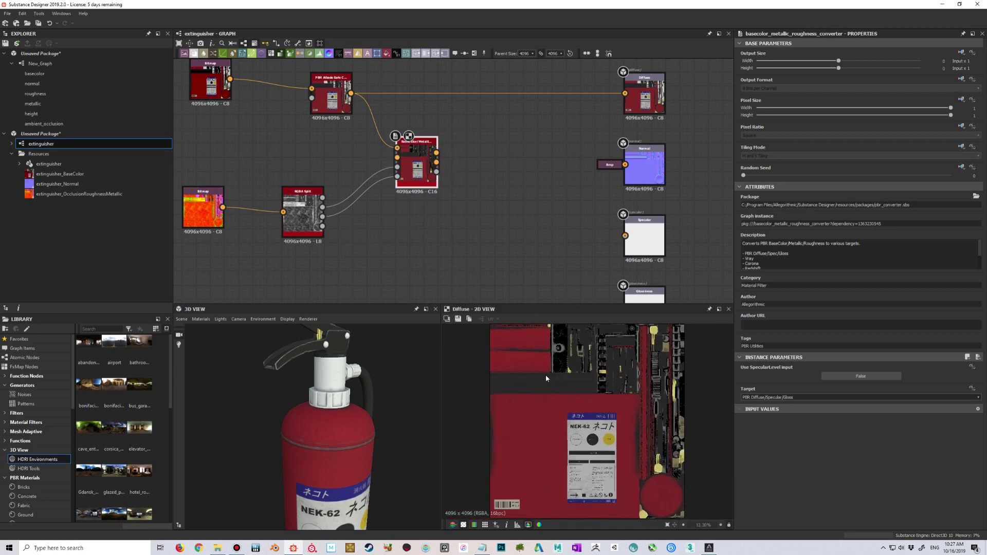
scroll(544, 374, up, 2)
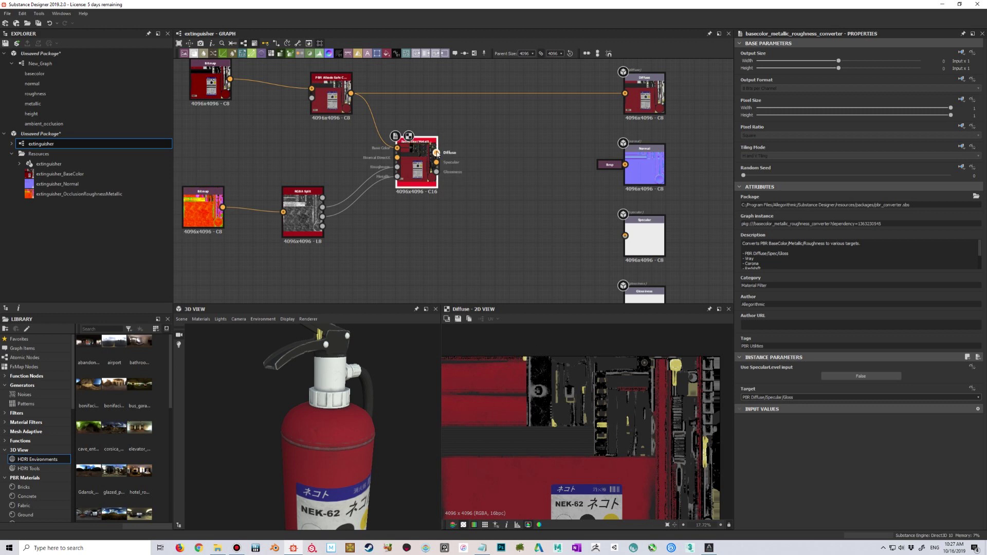
scroll(561, 391, up, 4)
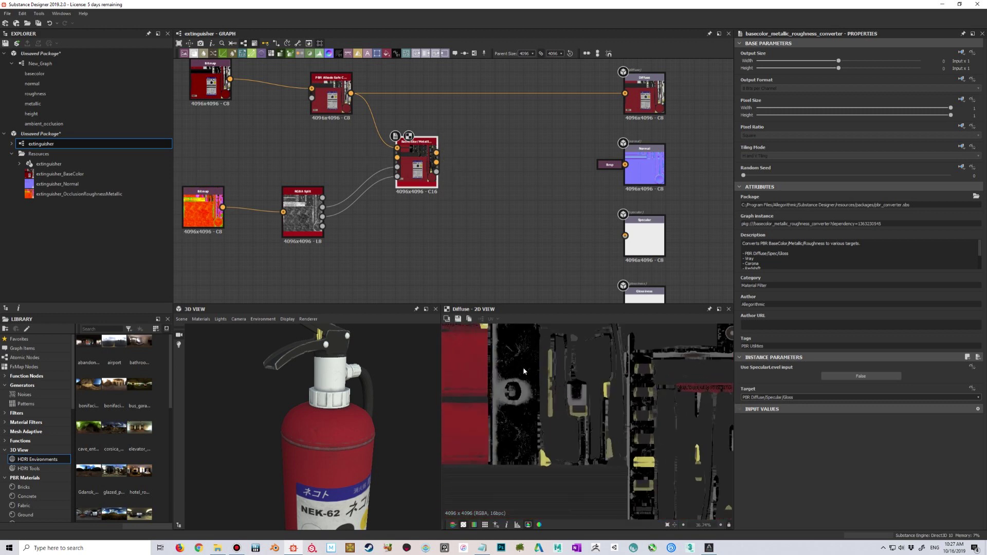
scroll(529, 380, up, 3)
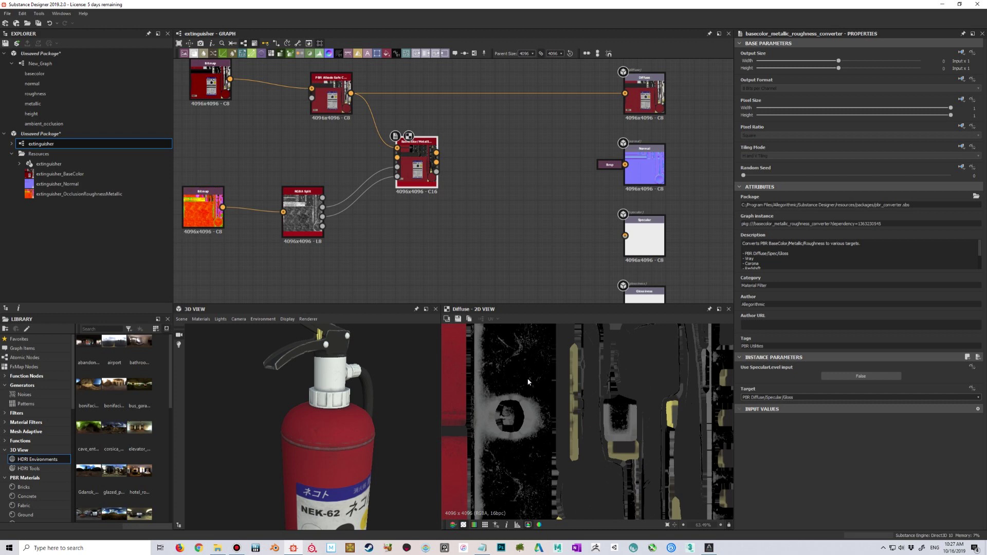
scroll(528, 381, up, 1)
scroll(347, 144, up, 5)
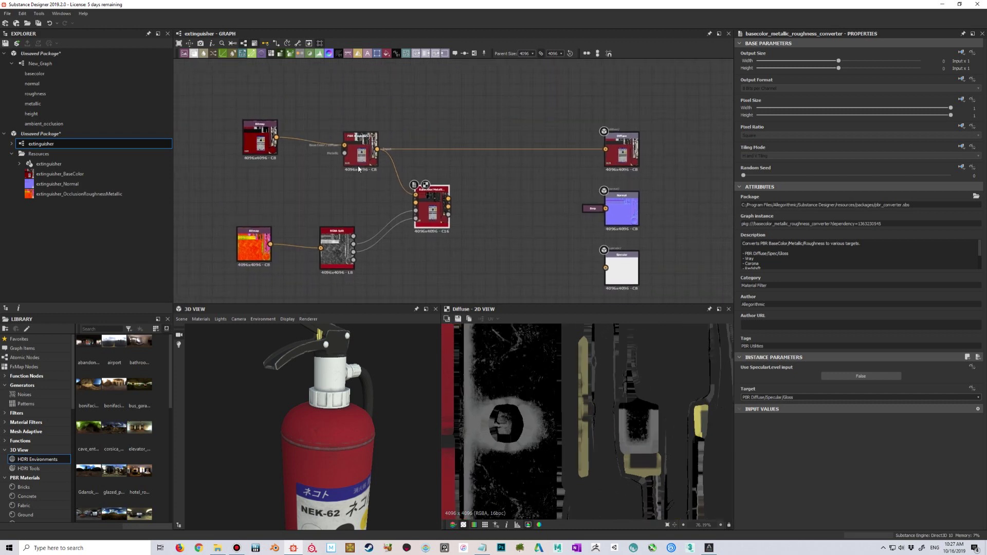
double_click(347, 144)
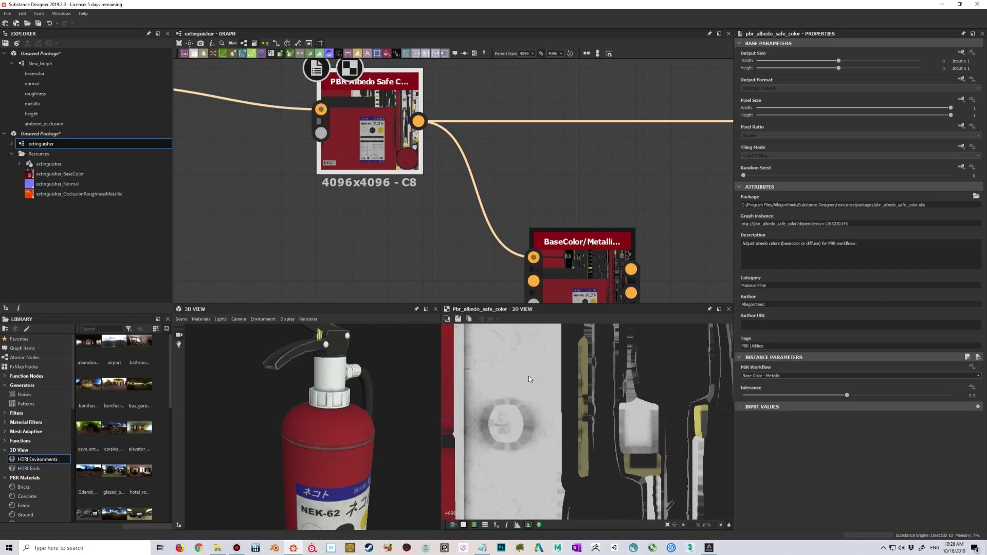
double_click(578, 260)
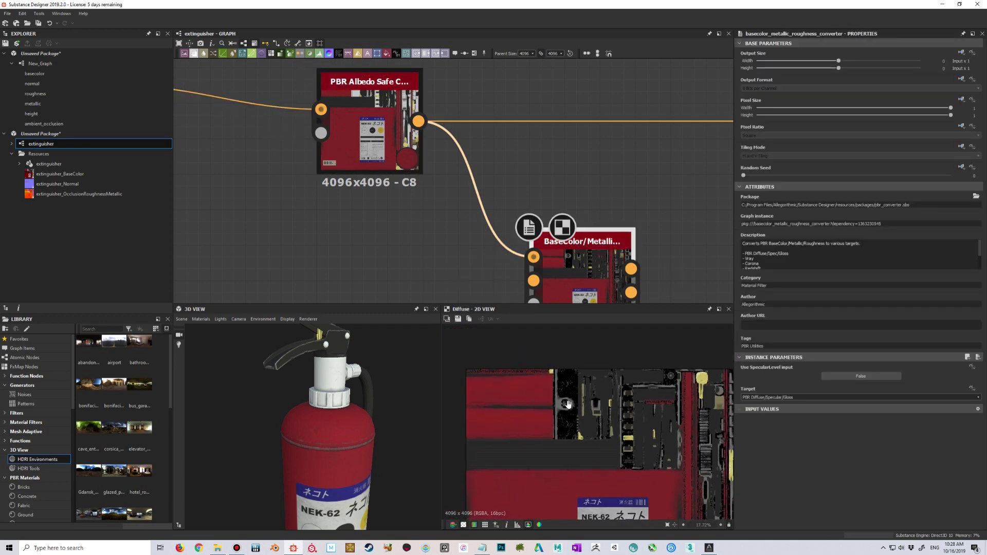
Examine the metal areas of the converter's diffuse map up close and compare them with the extinguisher model
middle_drag(563, 435, 566, 385)
scroll(560, 437, up, 2)
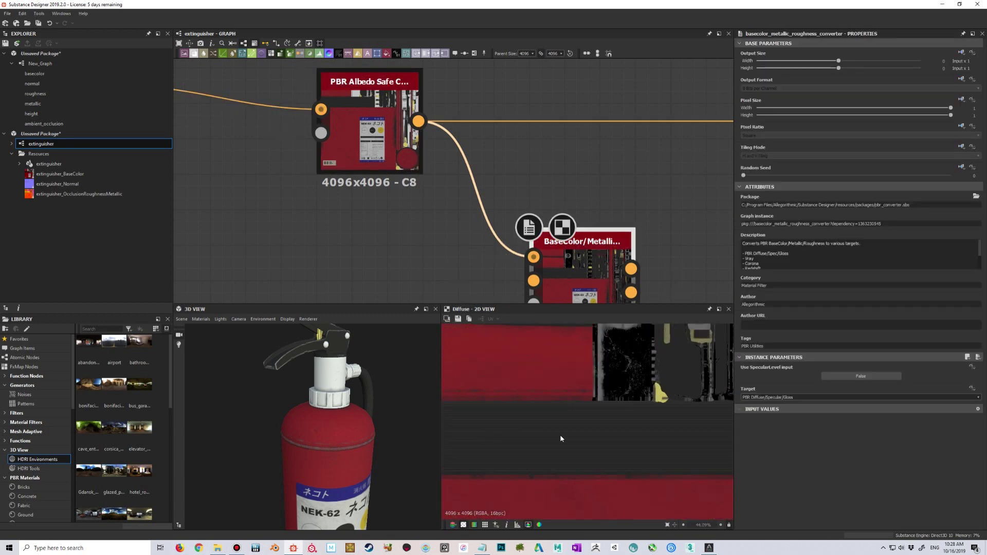
drag(393, 408, 337, 395)
scroll(526, 433, up, 2)
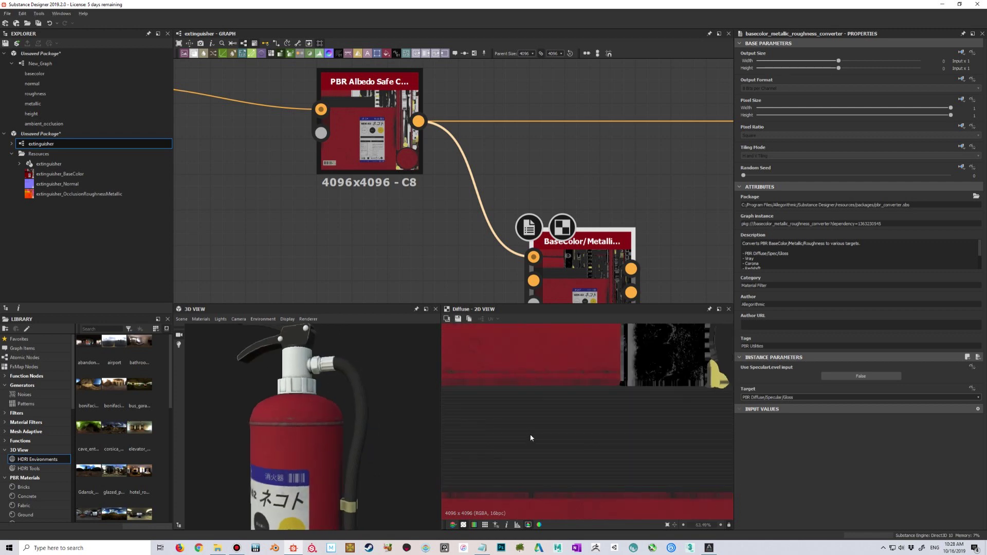
middle_drag(545, 413, 520, 414)
scroll(520, 411, down, 2)
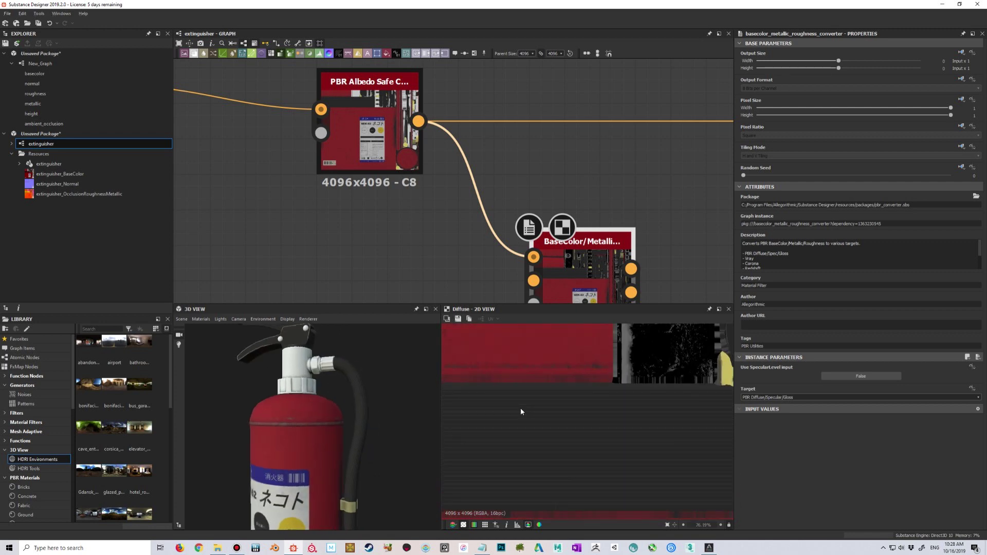
scroll(556, 382, up, 5)
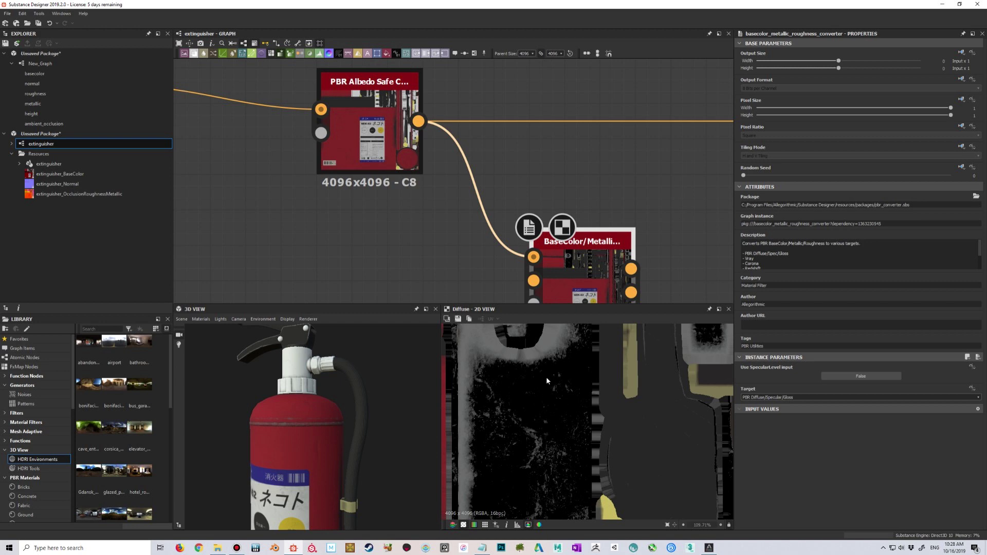
scroll(544, 382, up, 4)
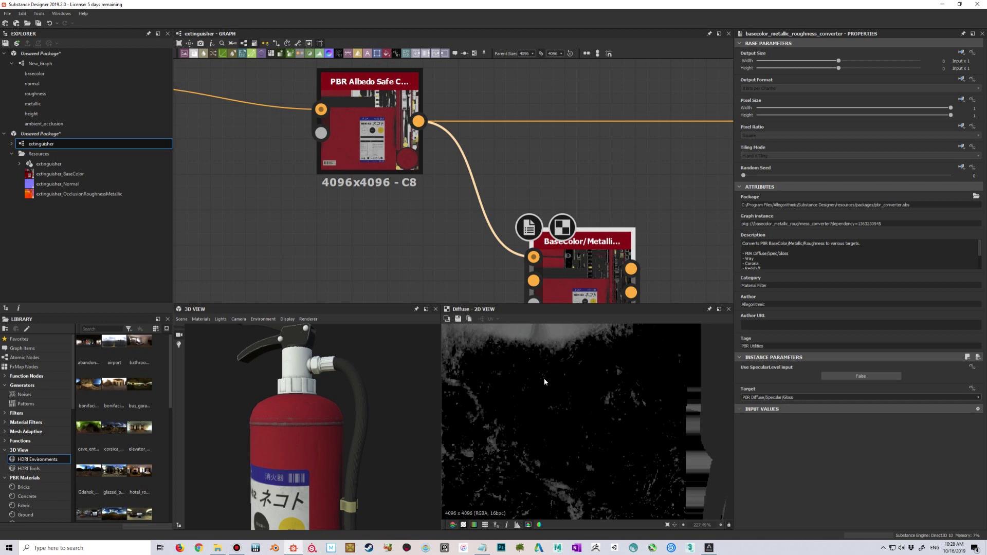
scroll(550, 381, down, 6)
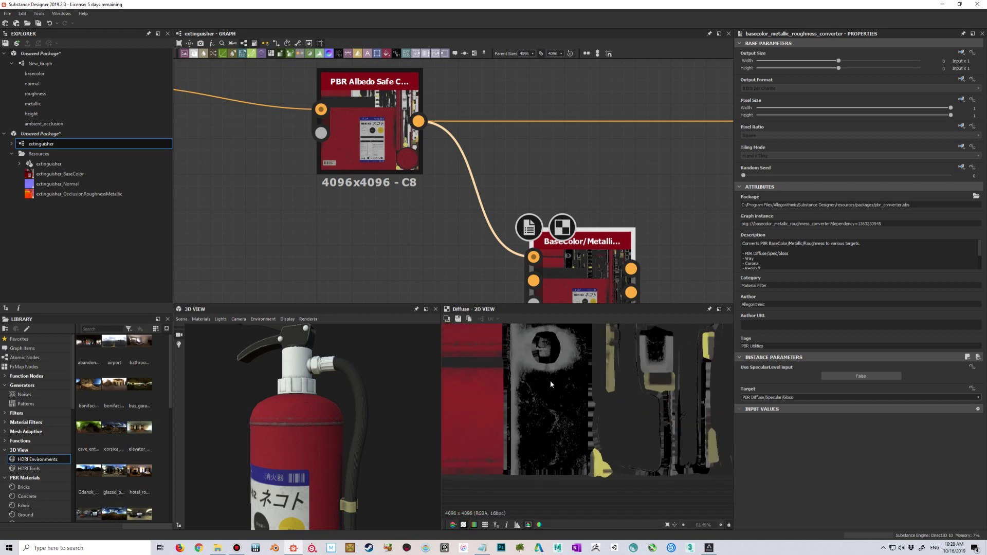
scroll(402, 388, down, 3)
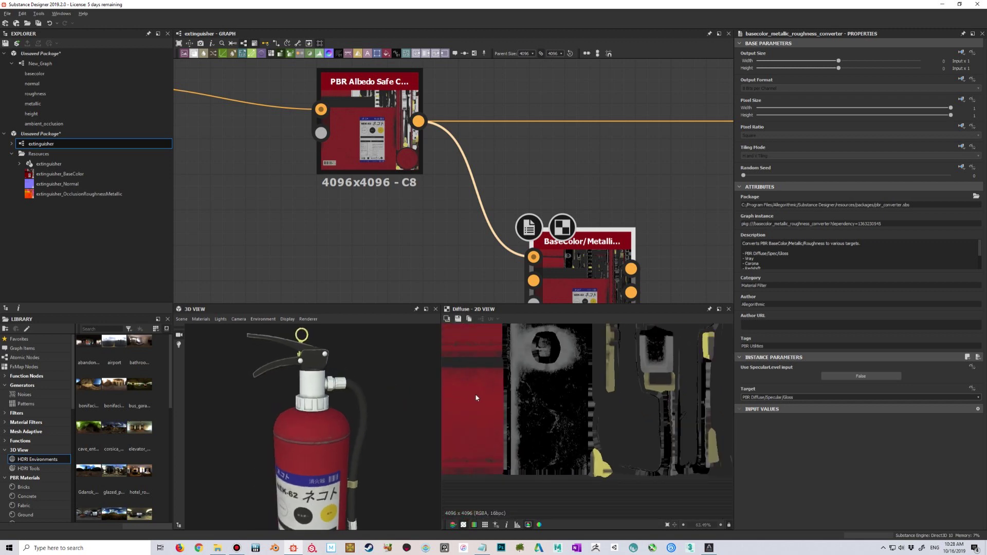
scroll(526, 382, down, 3)
scroll(528, 398, up, 2)
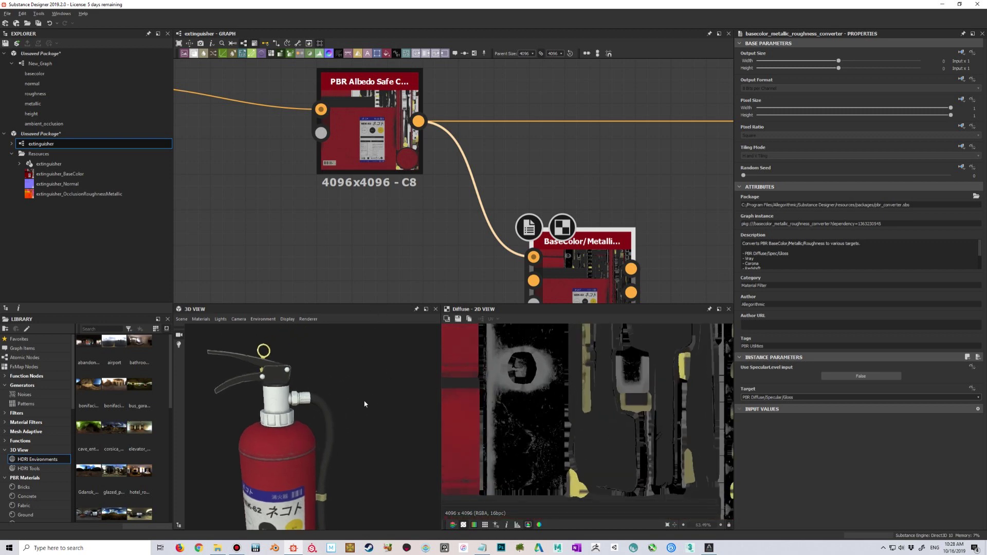
scroll(512, 392, up, 2)
scroll(512, 396, up, 2)
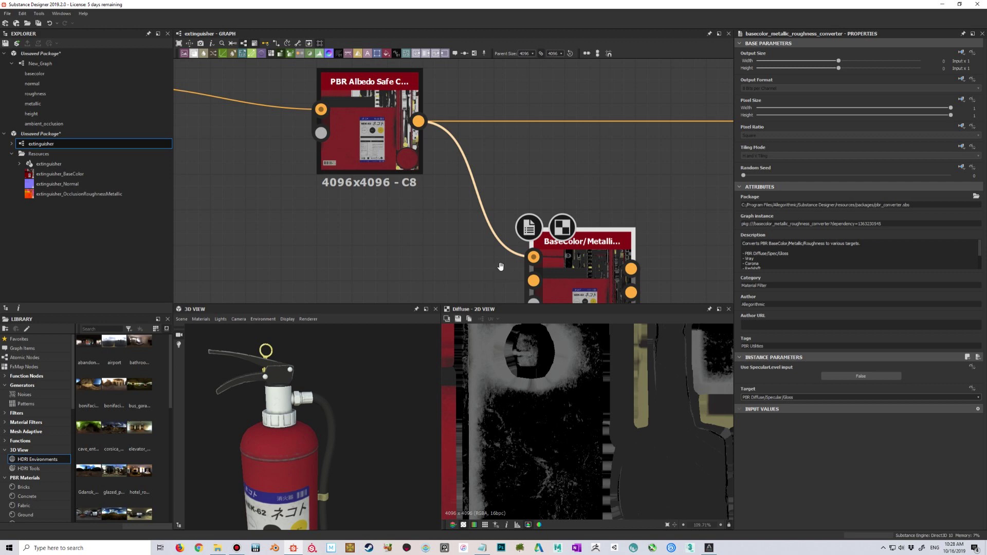
Connect the converter's Diffuse output to the graph's Diffuse output node and check the extinguisher's metal neck in the 3D view
scroll(436, 221, down, 2)
scroll(436, 220, down, 2)
middle_drag(478, 234, 434, 216)
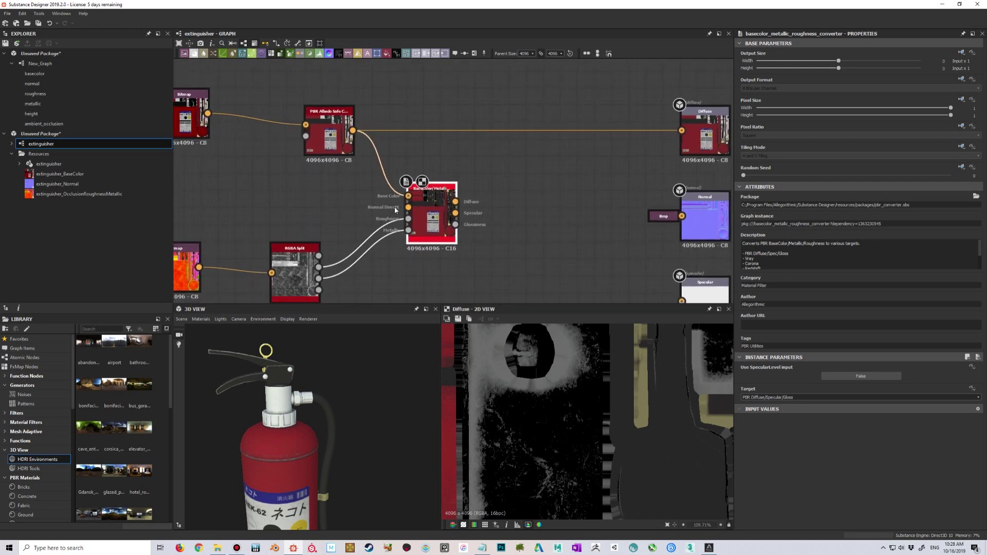
scroll(486, 215, down, 2)
scroll(433, 209, up, 2)
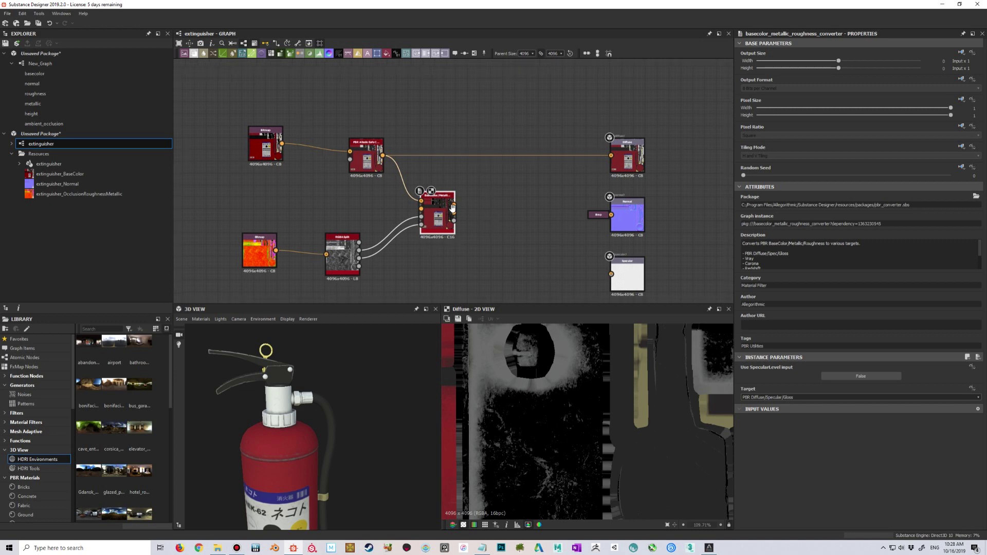
scroll(433, 209, up, 2)
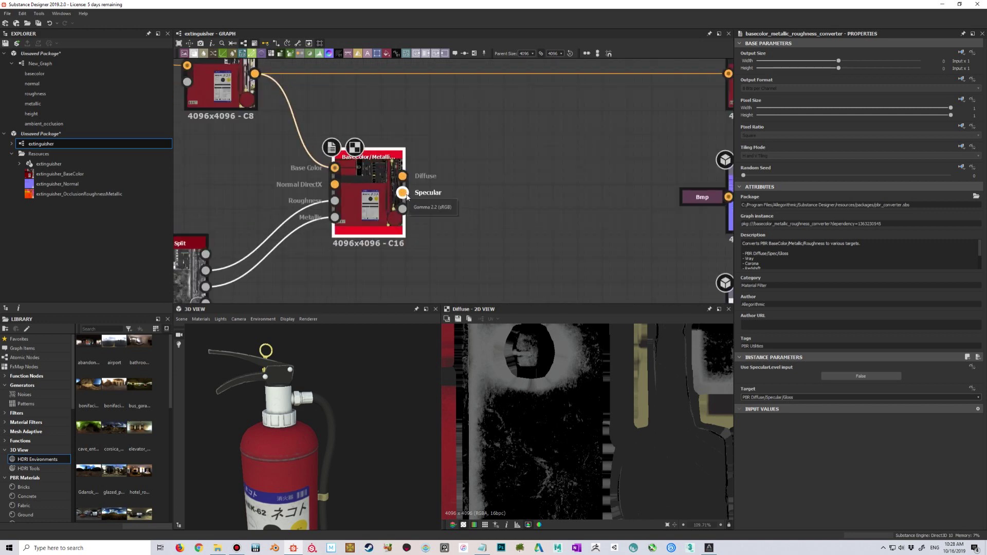
middle_drag(526, 405, 574, 423)
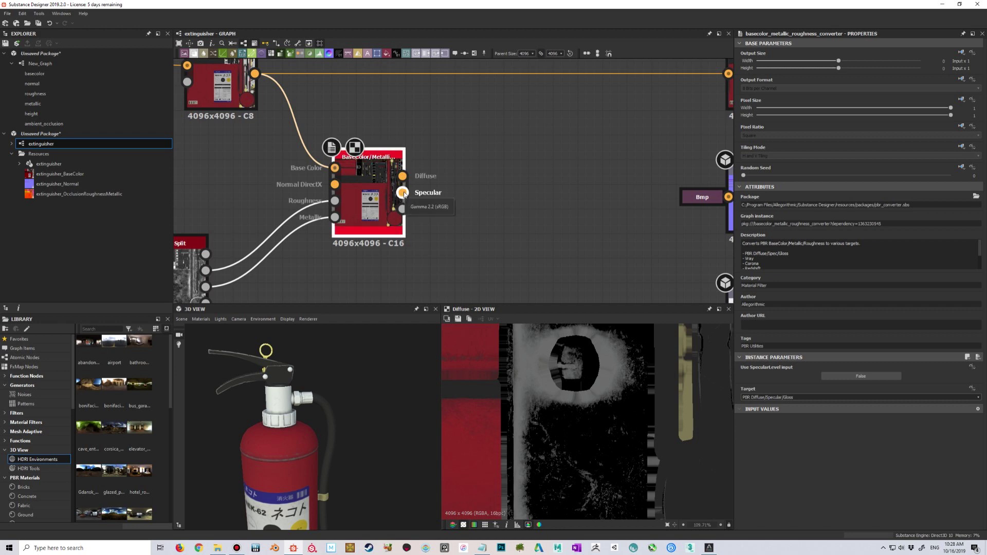
scroll(404, 194, down, 2)
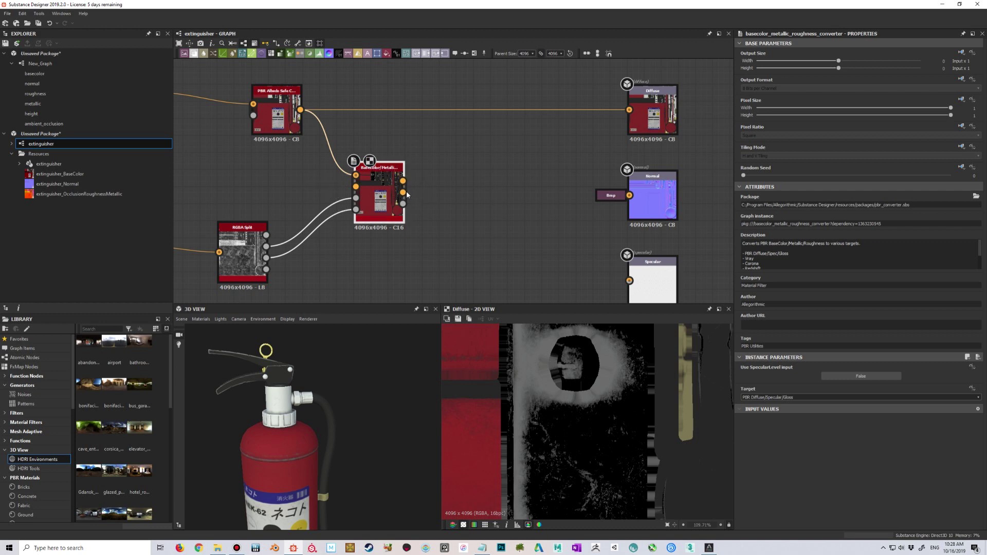
middle_drag(420, 192, 343, 187)
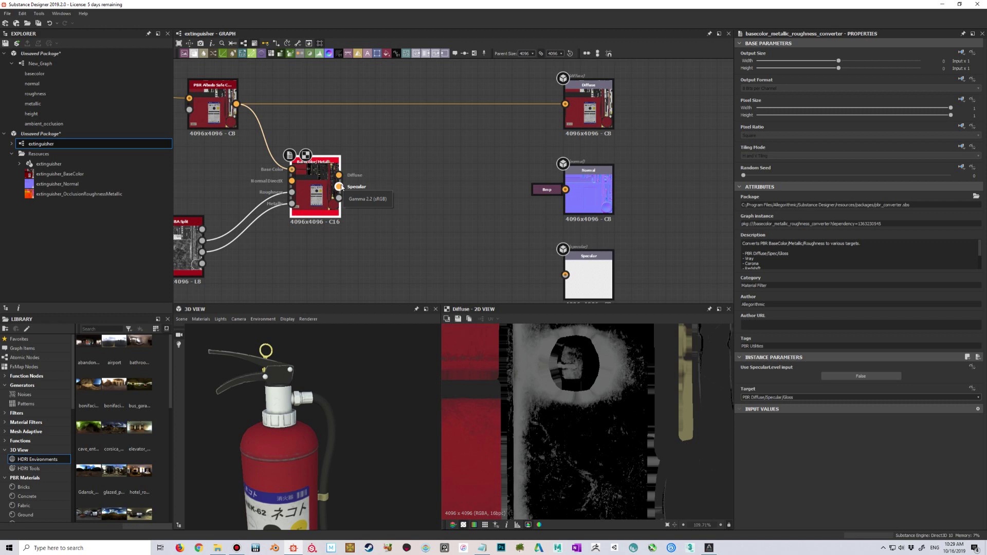
middle_drag(367, 201, 327, 236)
drag(307, 218, 531, 147)
middle_drag(425, 254, 368, 174)
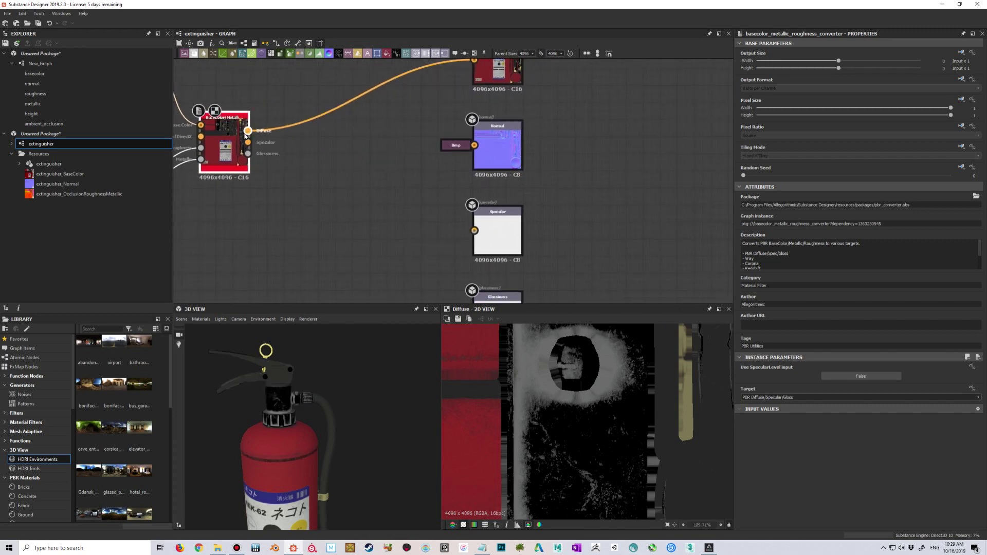
drag(326, 415, 322, 400)
scroll(320, 395, up, 3)
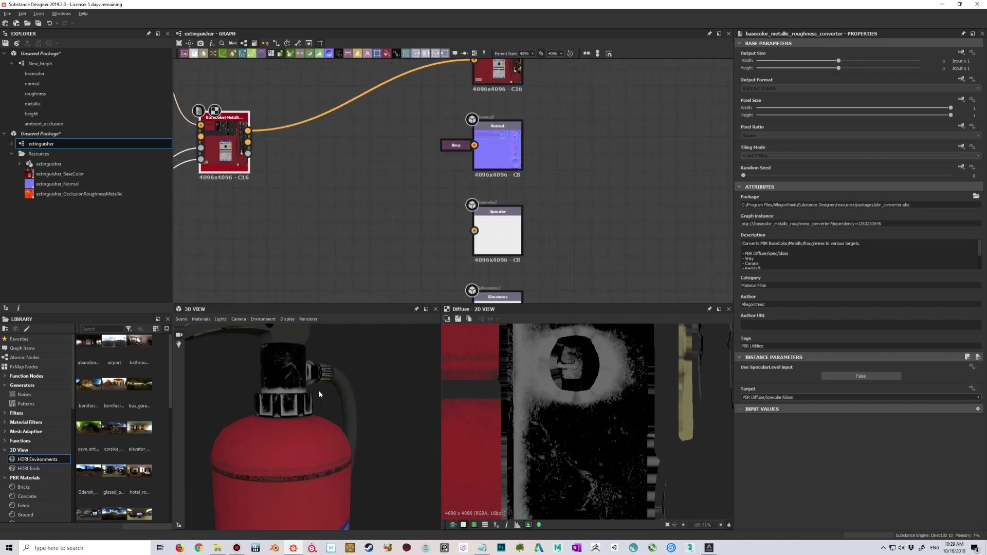
scroll(345, 249, down, 2)
Connect the converter's Specular and Glossiness outputs to the graph's Specular and Glossiness output nodes
middle_drag(348, 251, 372, 233)
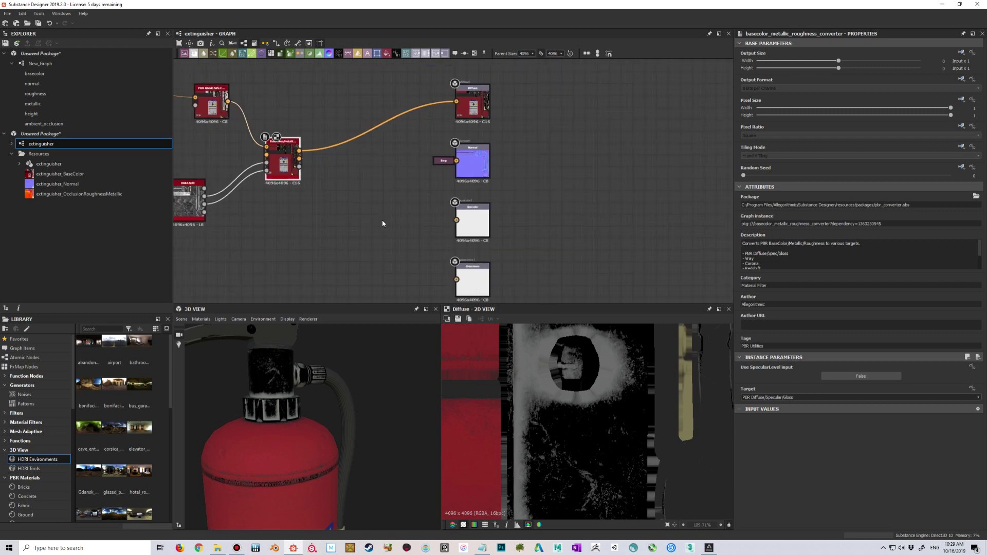
drag(300, 158, 464, 220)
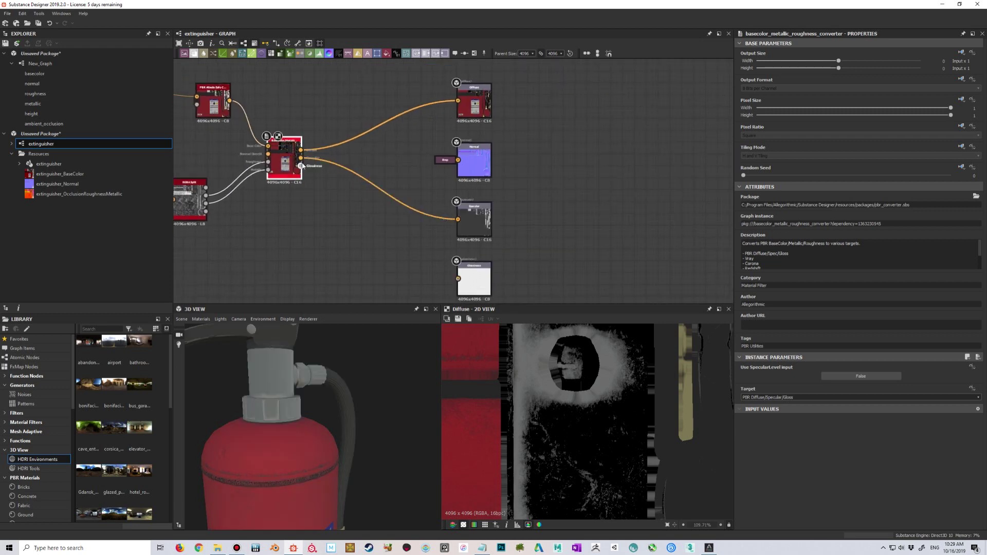
middle_drag(303, 165, 292, 124)
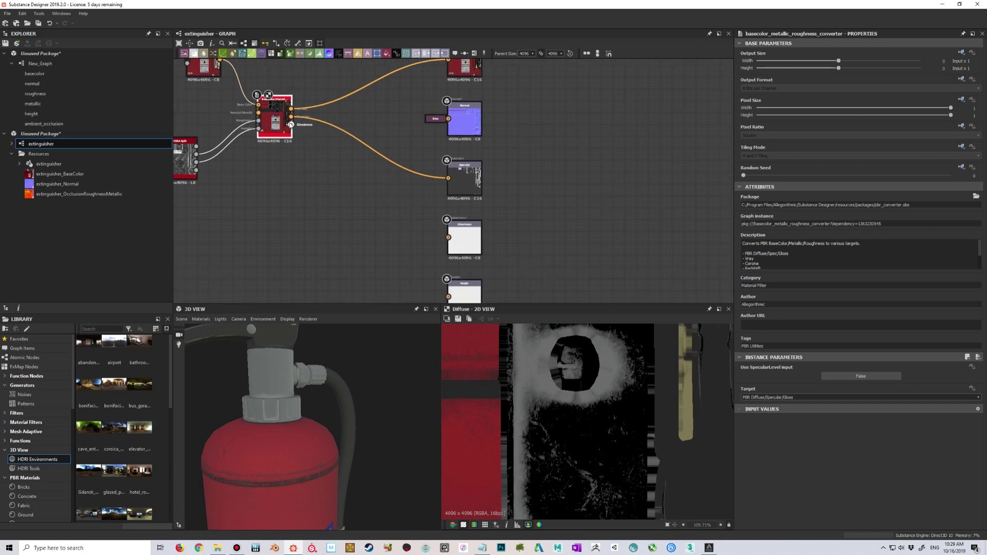
drag(291, 125, 449, 237)
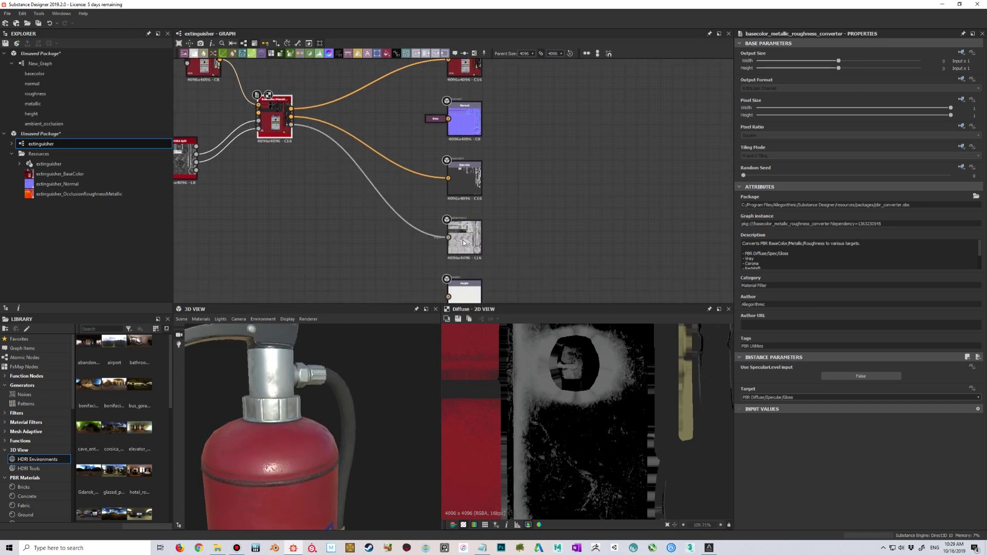
Display the Glossiness output in the 2D view and examine its light and dark areas
scroll(474, 235, up, 4)
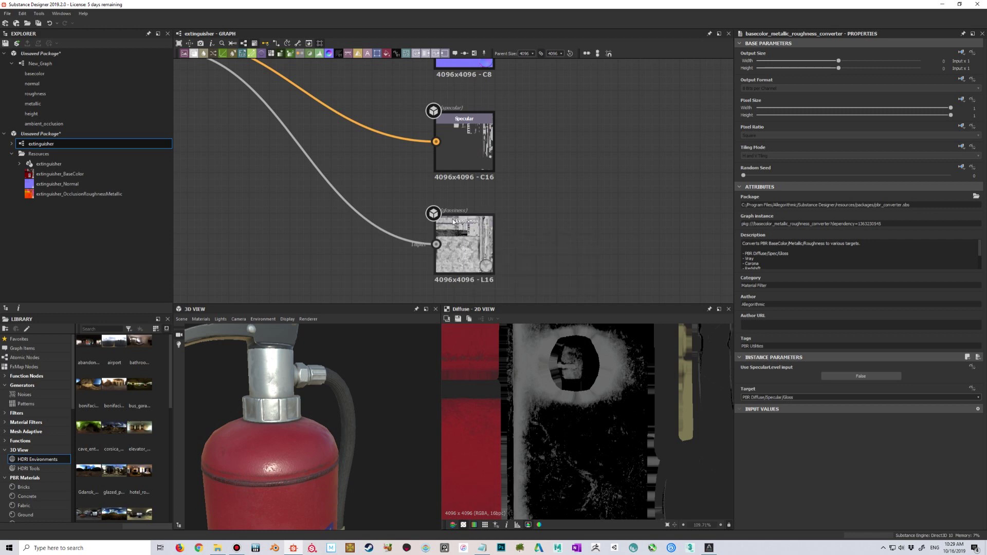
scroll(458, 231, down, 1)
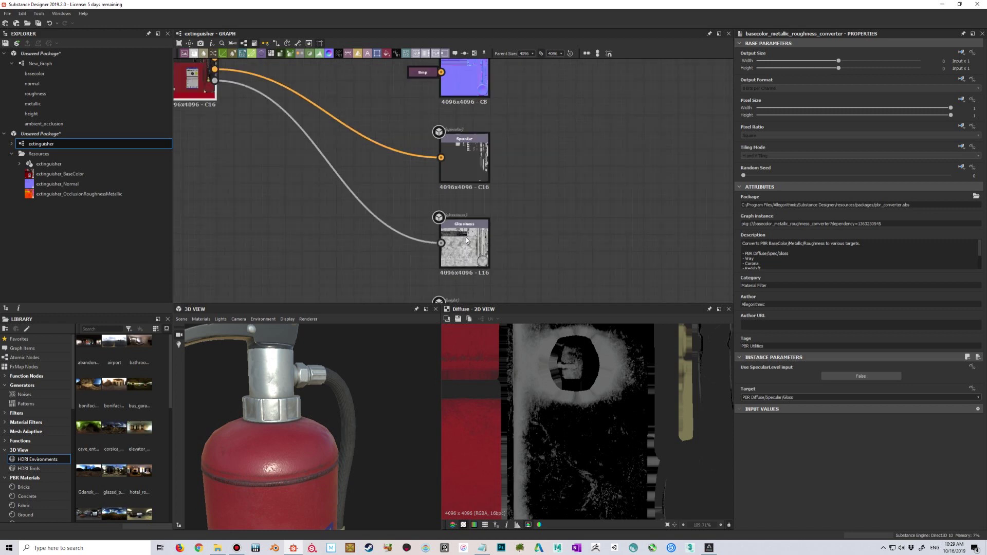
double_click(465, 241)
scroll(572, 416, down, 10)
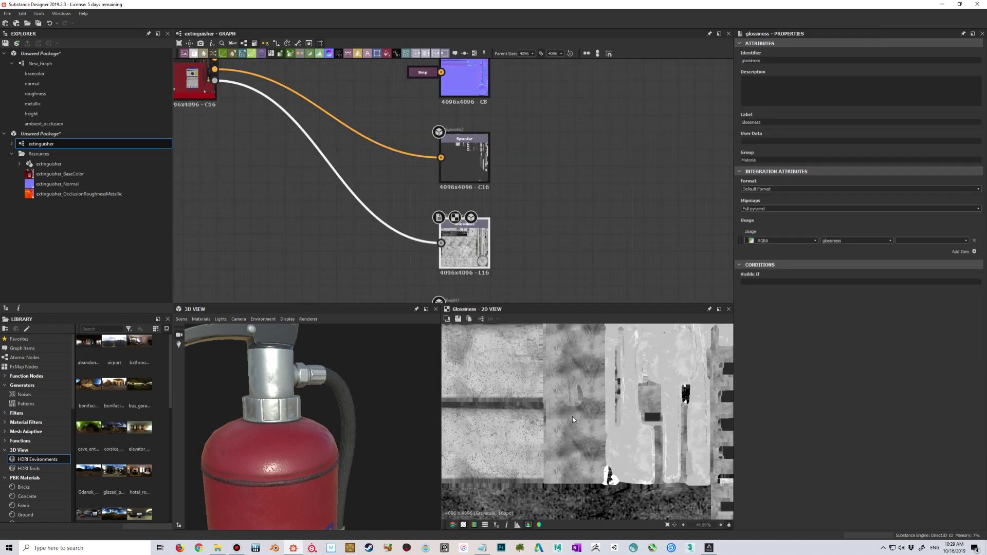
scroll(565, 393, up, 6)
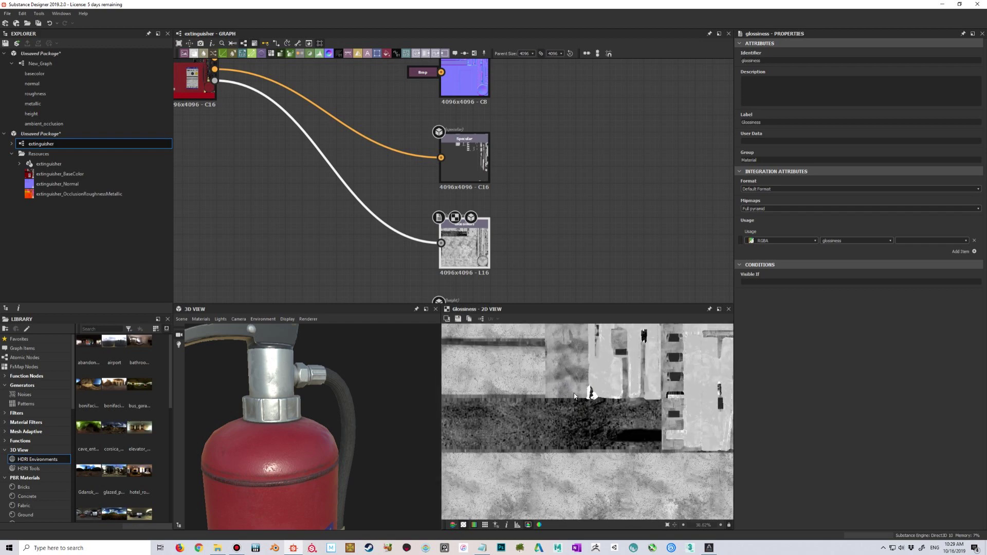
scroll(617, 401, down, 7)
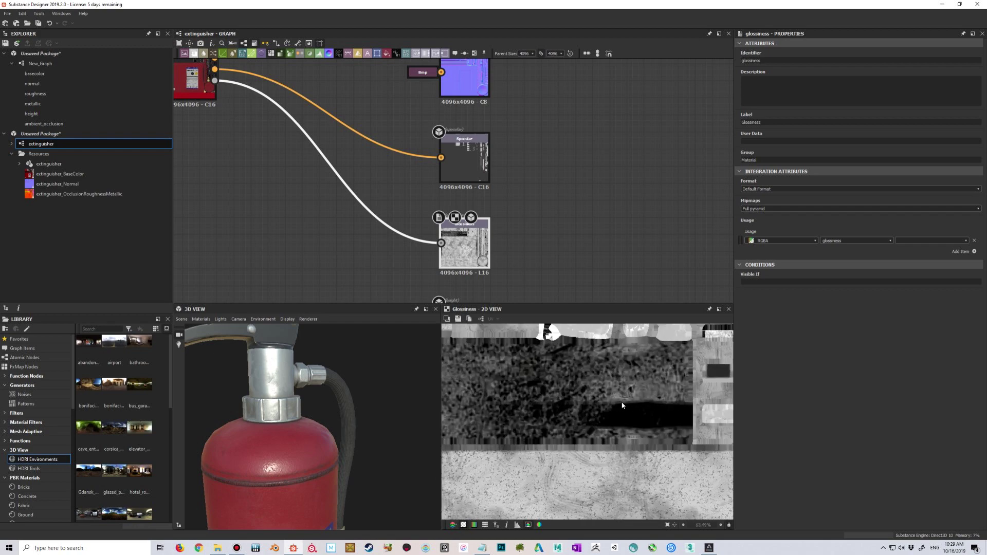
scroll(584, 375, up, 2)
scroll(368, 233, down, 3)
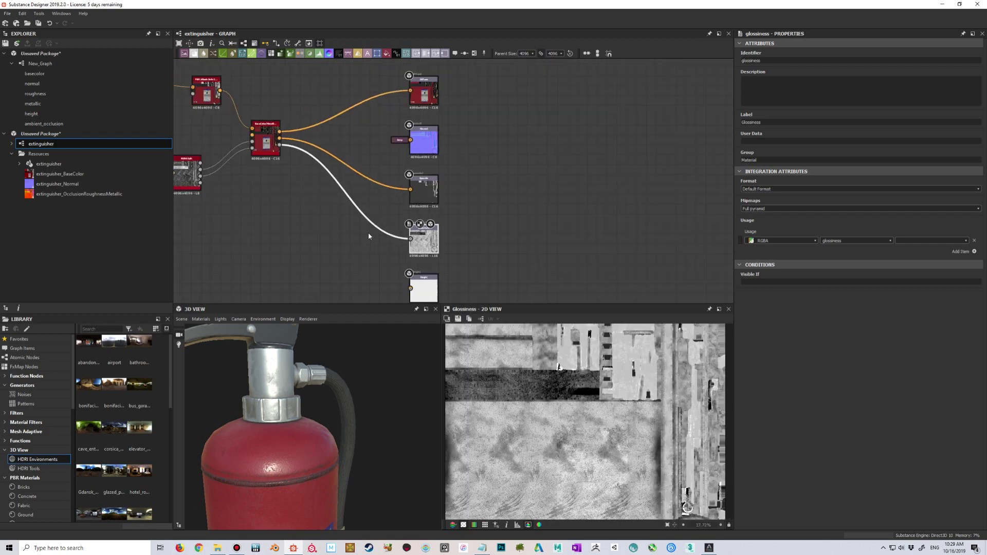
Inspect the extinguisher model's body, metal neck and handle with the converted specular/glossiness maps applied
scroll(374, 209, up, 2)
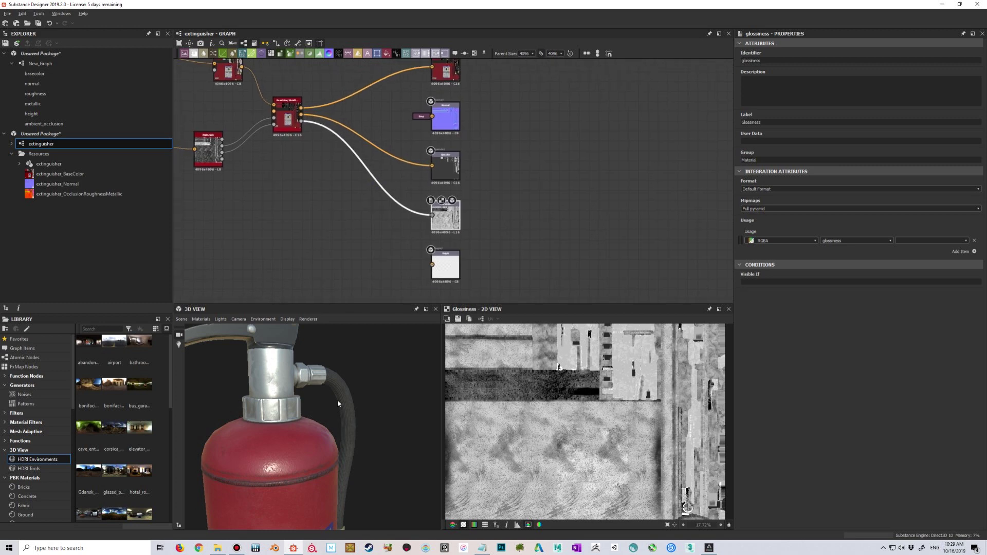
scroll(337, 400, down, 5)
drag(349, 421, 340, 389)
scroll(374, 198, down, 2)
middle_drag(374, 198, 393, 193)
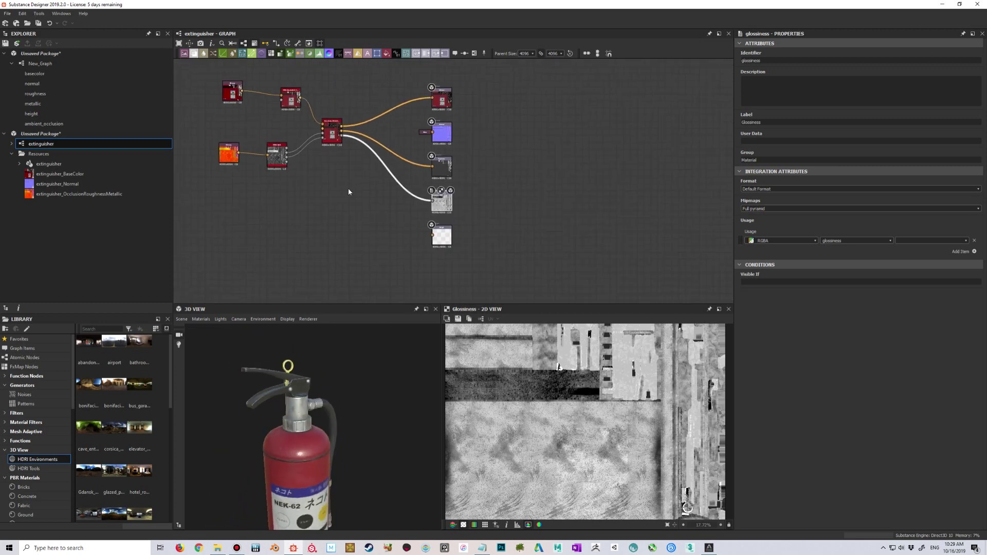
scroll(347, 192, up, 2)
drag(379, 337, 300, 386)
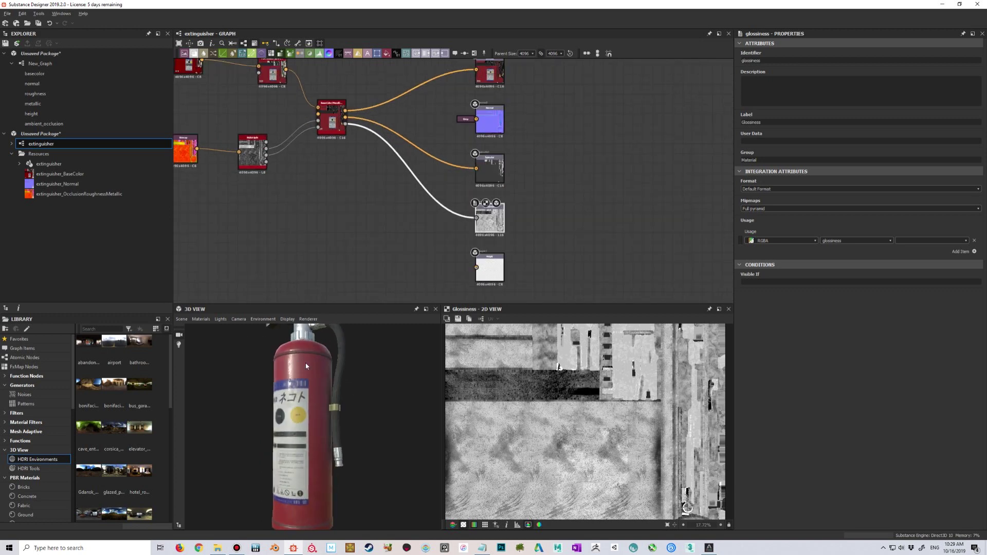
scroll(383, 432, up, 3)
drag(384, 432, 367, 450)
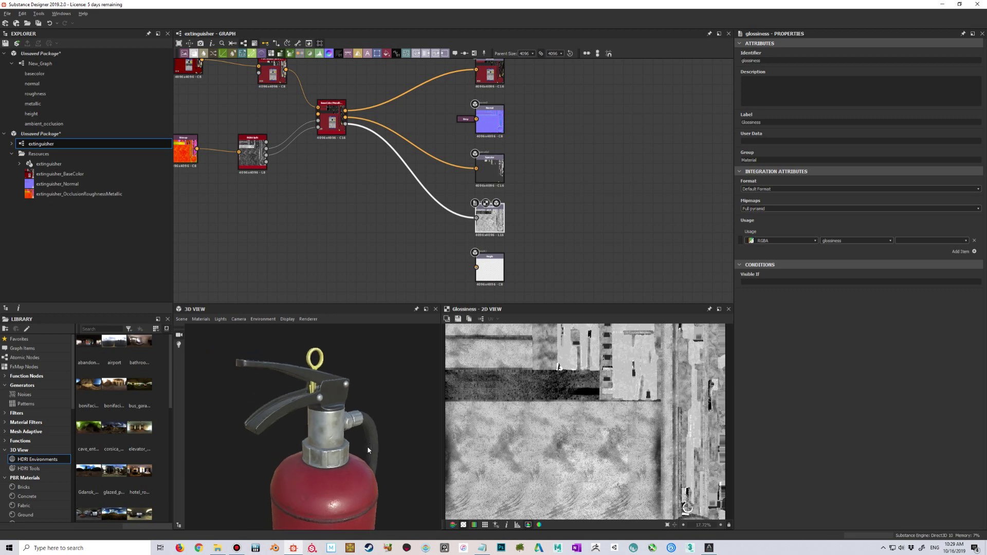
Display the converter node's diffuse map and review its Target parameter
scroll(324, 193, down, 1)
middle_drag(331, 200, 357, 225)
scroll(357, 211, up, 1)
scroll(357, 170, up, 1)
middle_drag(357, 167, 388, 201)
scroll(384, 170, up, 3)
double_click(385, 180)
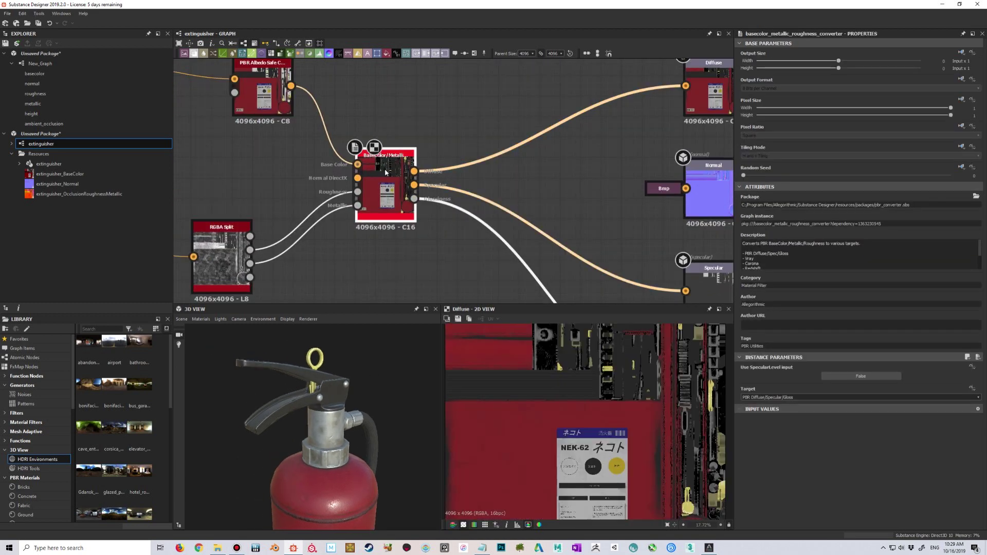
click(749, 401)
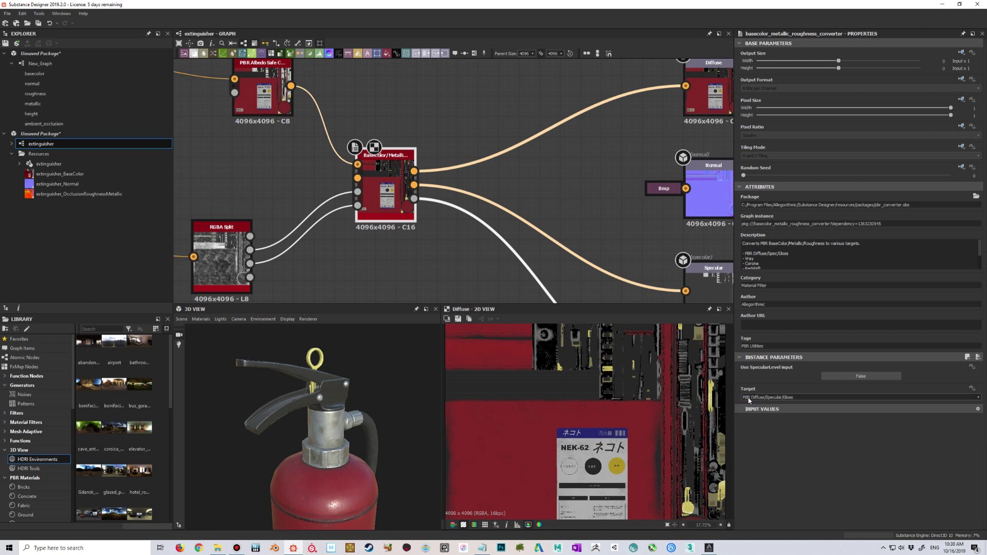
Display the graph's Specular output map in the 2D view
scroll(386, 276, down, 3)
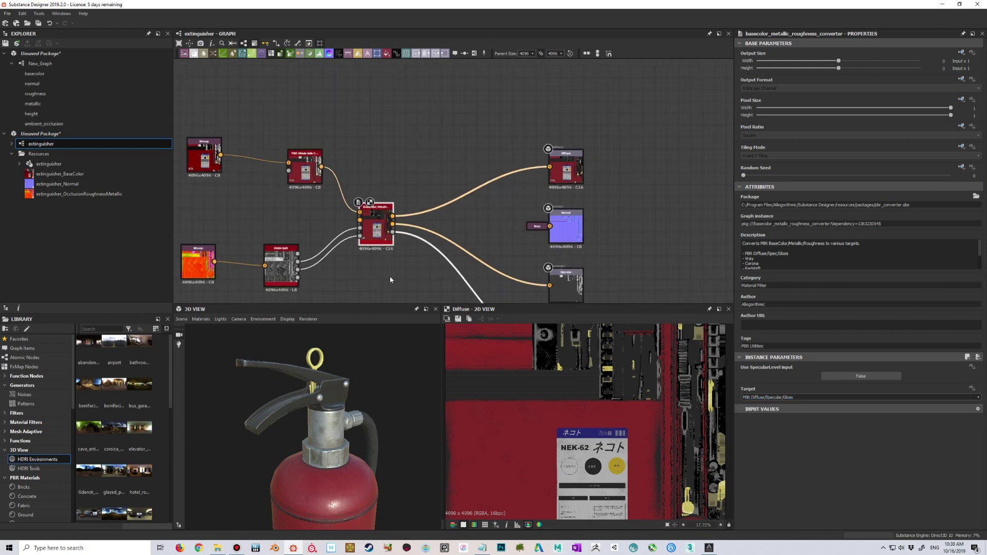
middle_drag(403, 235, 325, 156)
double_click(496, 209)
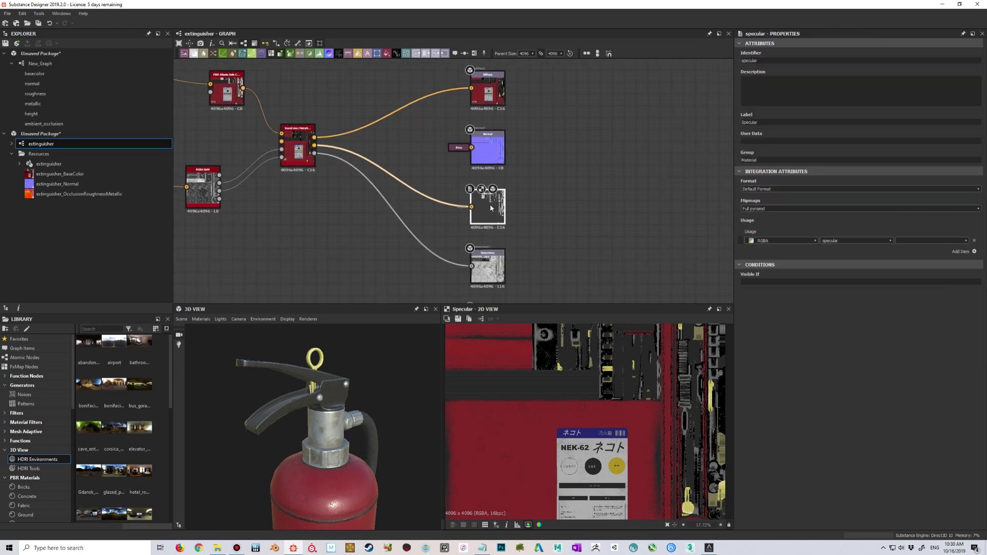
Examine the Specular map in the 2D view, from the full layout into the bright metal part beside the dark body area
scroll(568, 390, down, 3)
scroll(563, 386, up, 6)
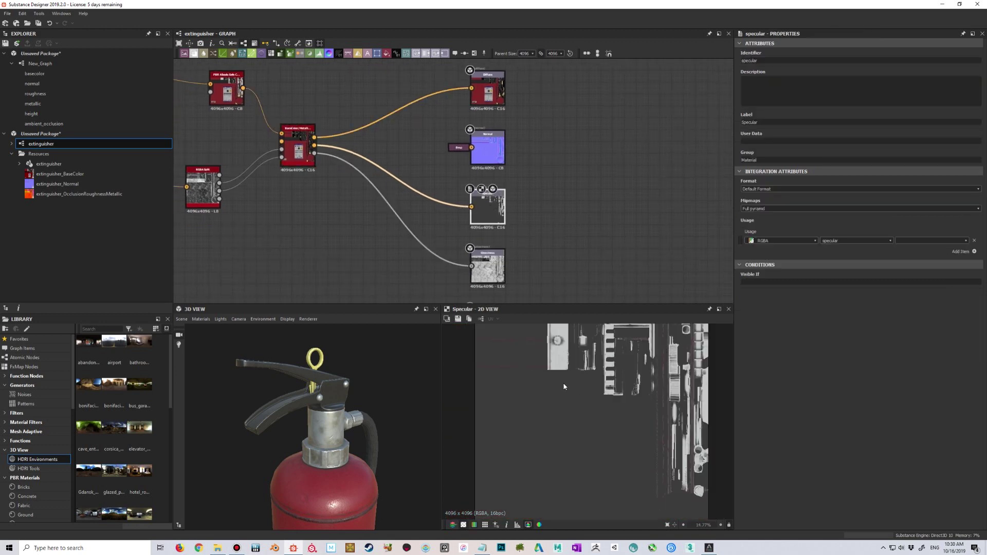
scroll(488, 206, up, 1)
scroll(516, 364, up, 2)
scroll(565, 419, up, 5)
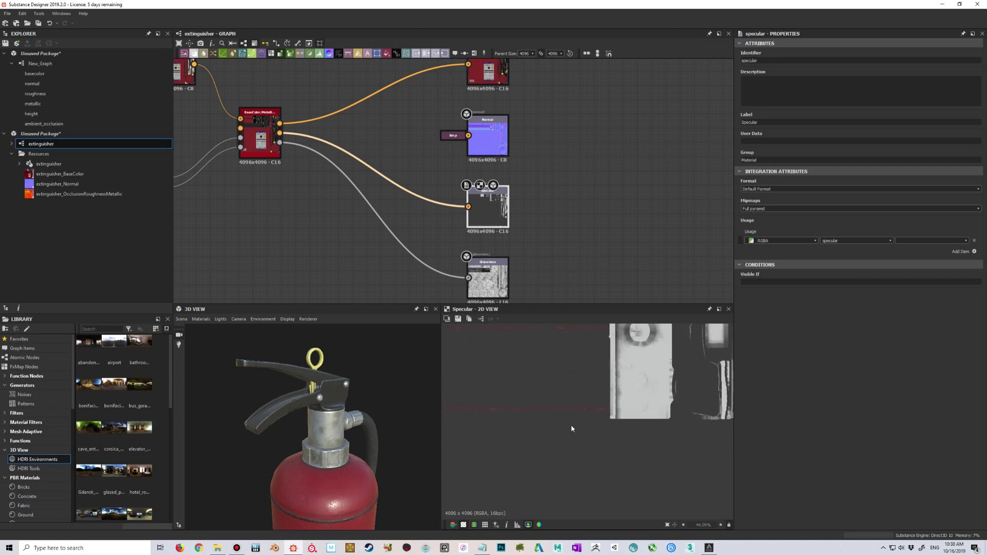
scroll(386, 436, up, 1)
scroll(387, 436, up, 1)
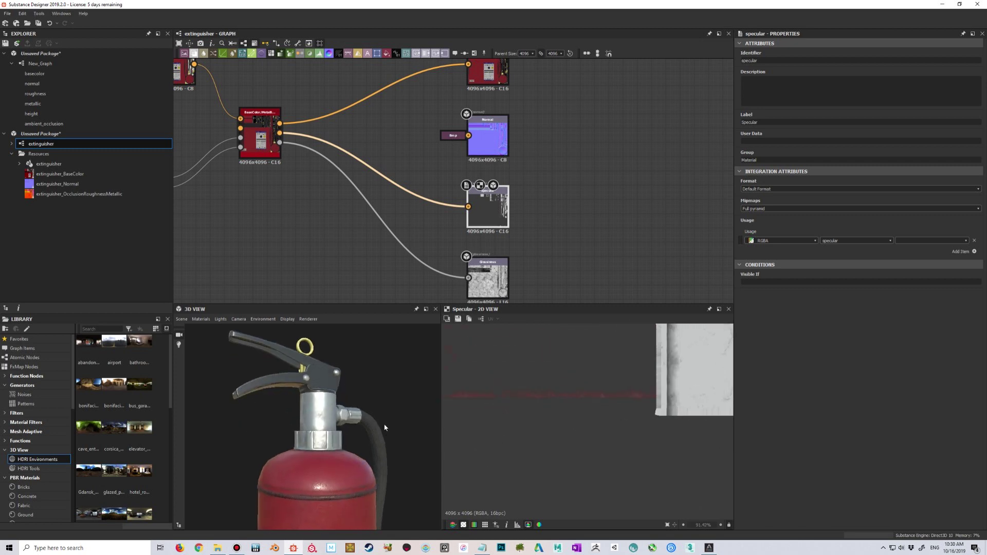
Compare the extinguisher's painted body and upper seam on the model with the reddish streaks in the Specular map
middle_drag(385, 428, 376, 402)
scroll(376, 402, up, 2)
middle_drag(262, 179, 383, 218)
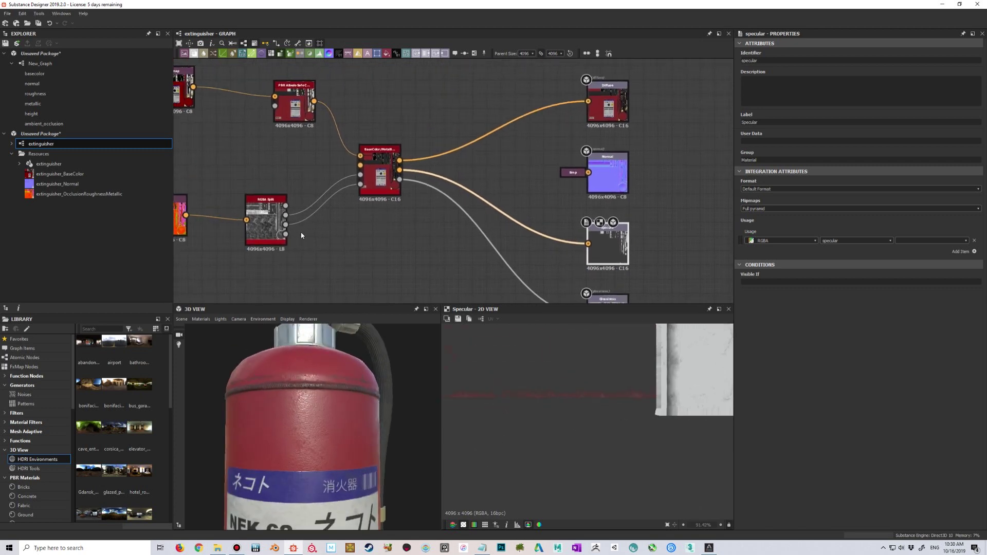
middle_drag(241, 179, 255, 173)
scroll(507, 377, up, 2)
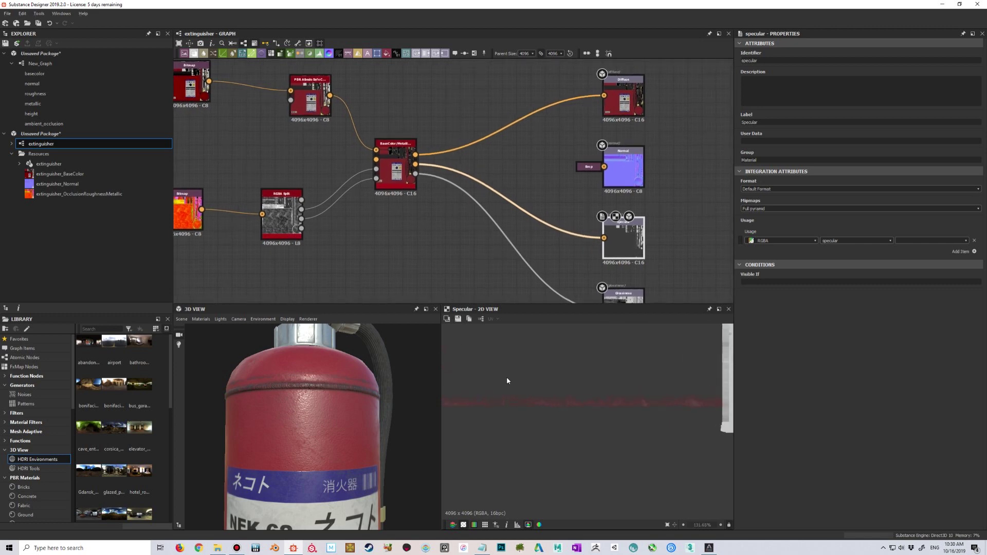
middle_drag(585, 398, 480, 408)
scroll(535, 404, down, 1)
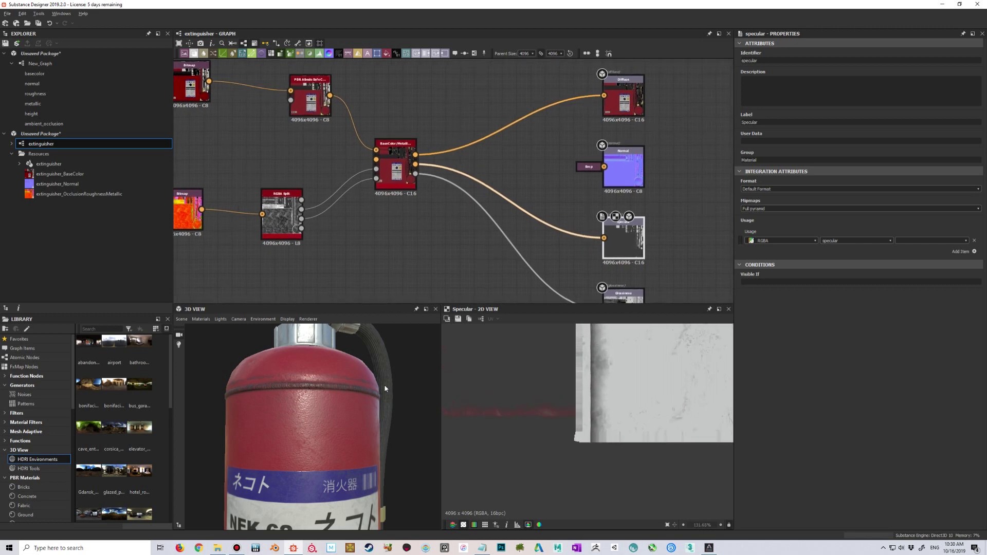
scroll(384, 384, down, 2)
scroll(516, 417, down, 1)
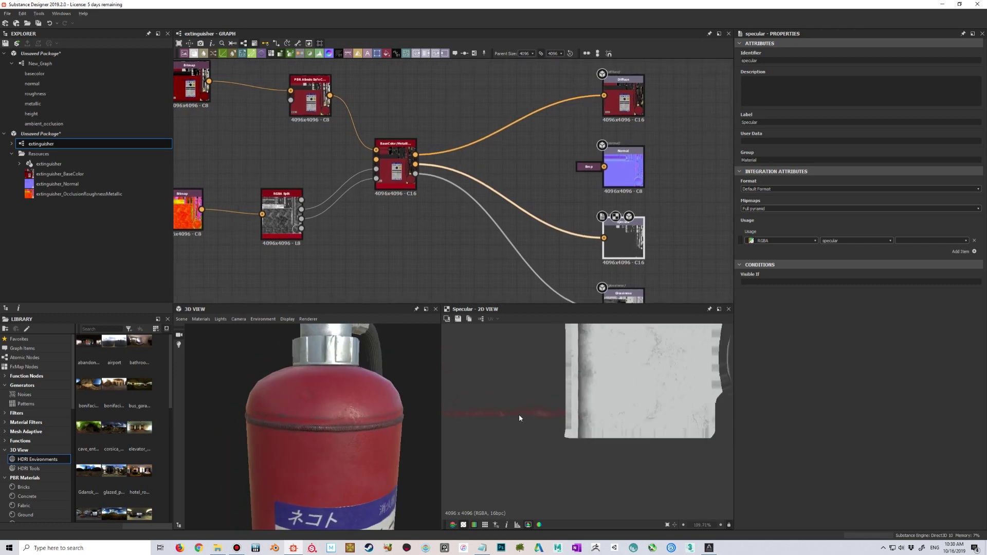
scroll(513, 428, down, 3)
scroll(509, 428, down, 1)
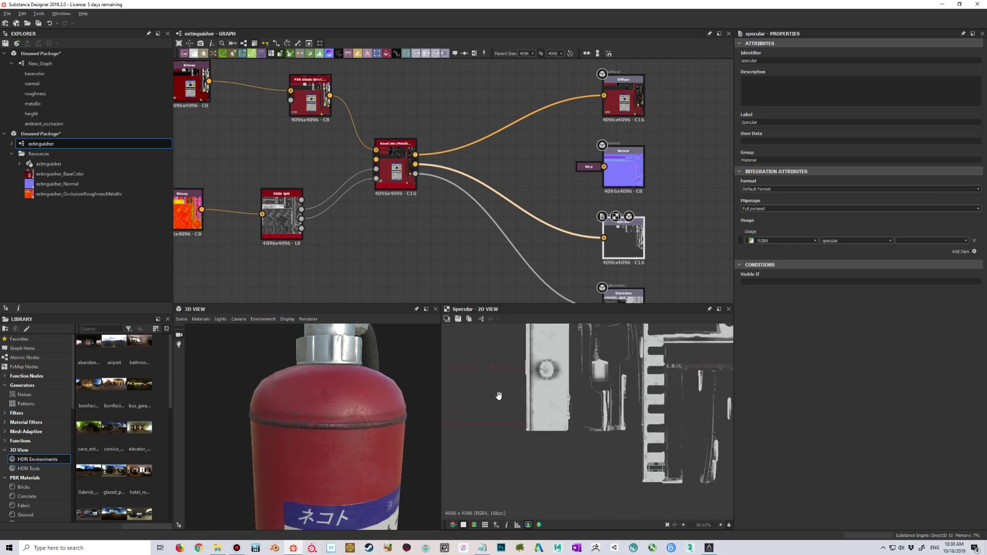
Inspect the weld bead up close in the Specular map and on the extinguisher's body
middle_drag(498, 397, 545, 423)
scroll(519, 371, up, 3)
middle_drag(519, 341, 519, 403)
scroll(518, 373, up, 3)
scroll(518, 372, up, 1)
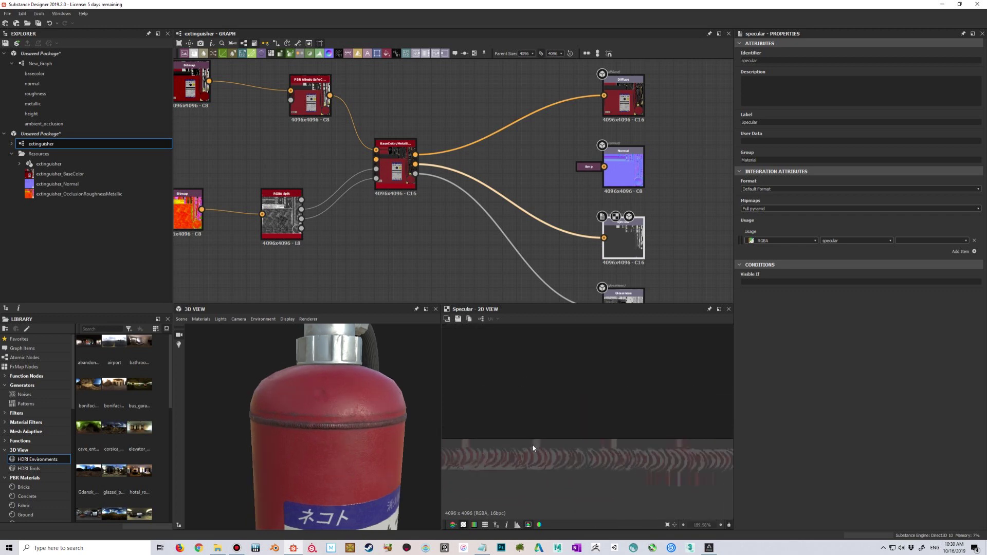
scroll(507, 412, up, 1)
scroll(378, 424, up, 3)
scroll(379, 423, up, 2)
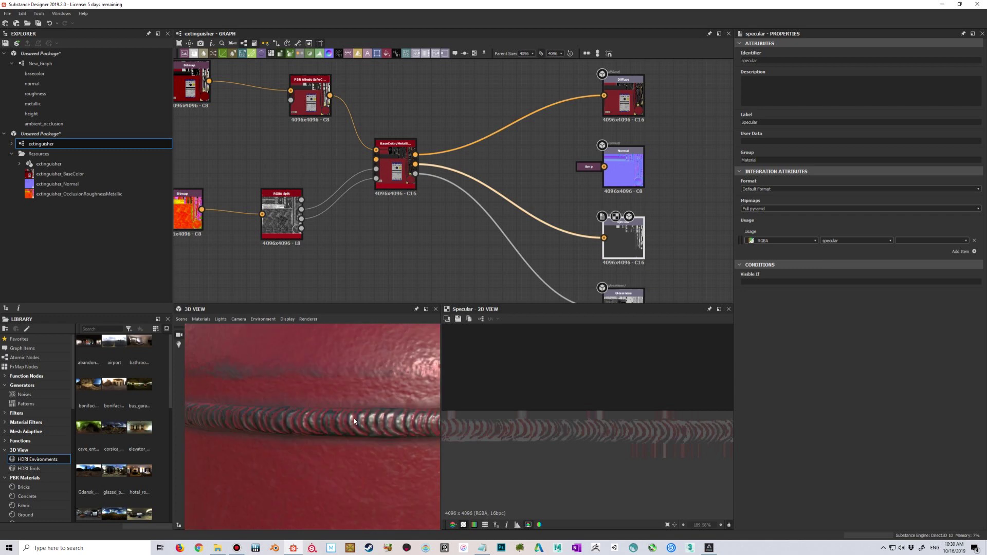
scroll(503, 433, down, 1)
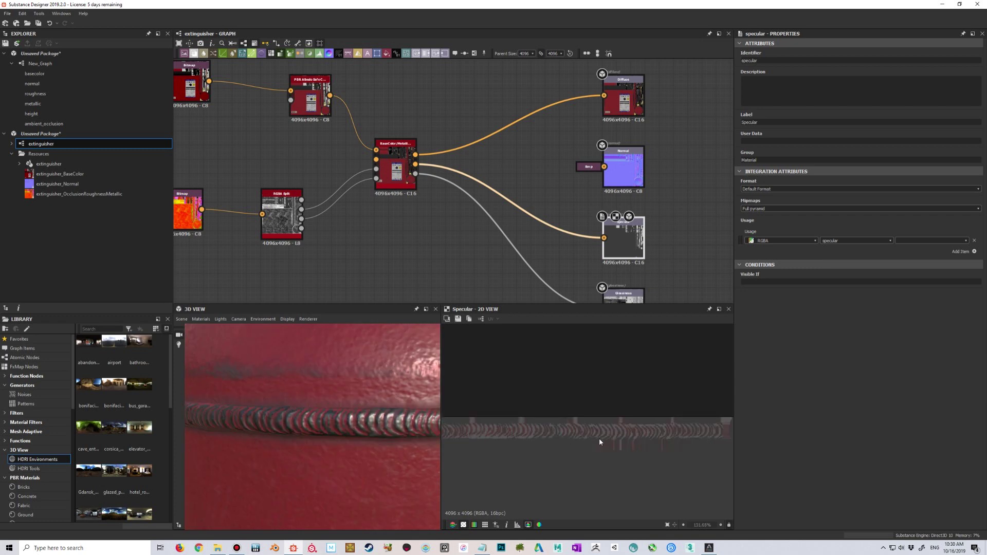
alt+drag(398, 421, 369, 416)
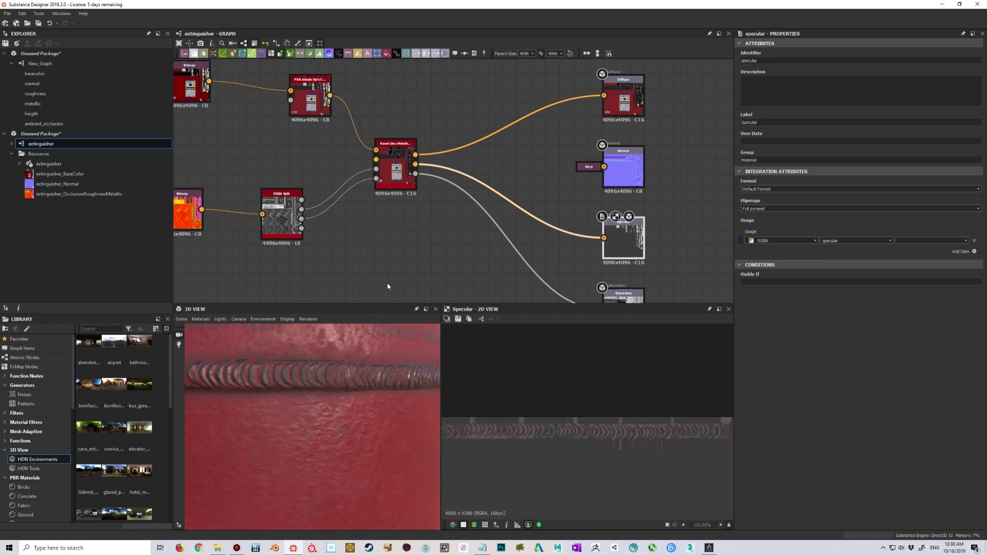
scroll(208, 115, down, 1)
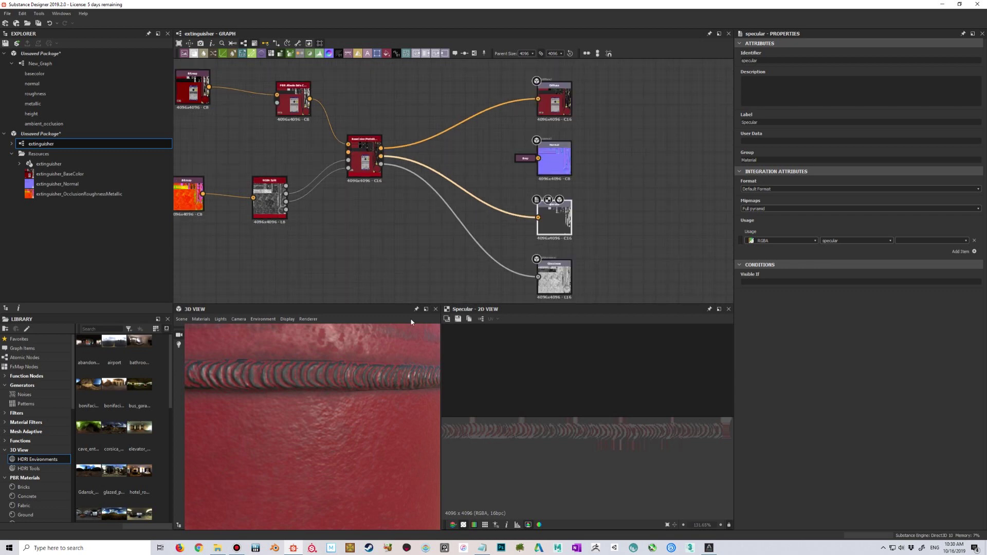
scroll(496, 423, down, 1)
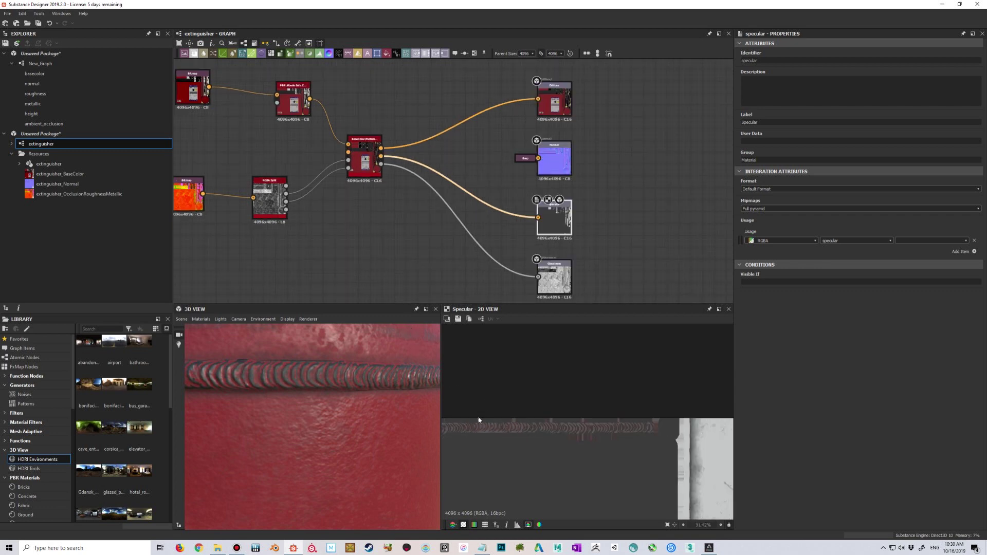
scroll(408, 396, down, 2)
drag(414, 394, 411, 389)
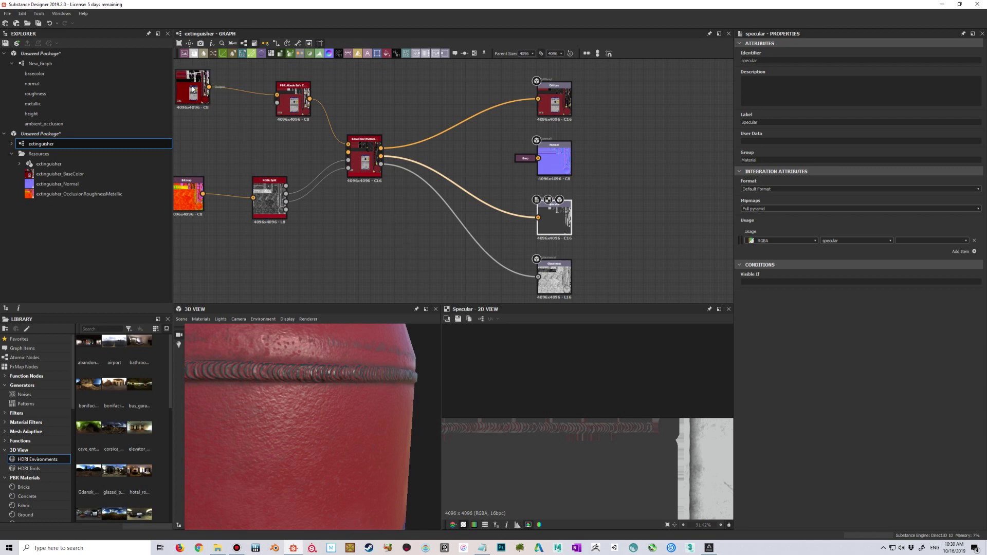
Review the Specular output's bright metal strip alongside the model's metal neck and collar
scroll(449, 230, up, 5)
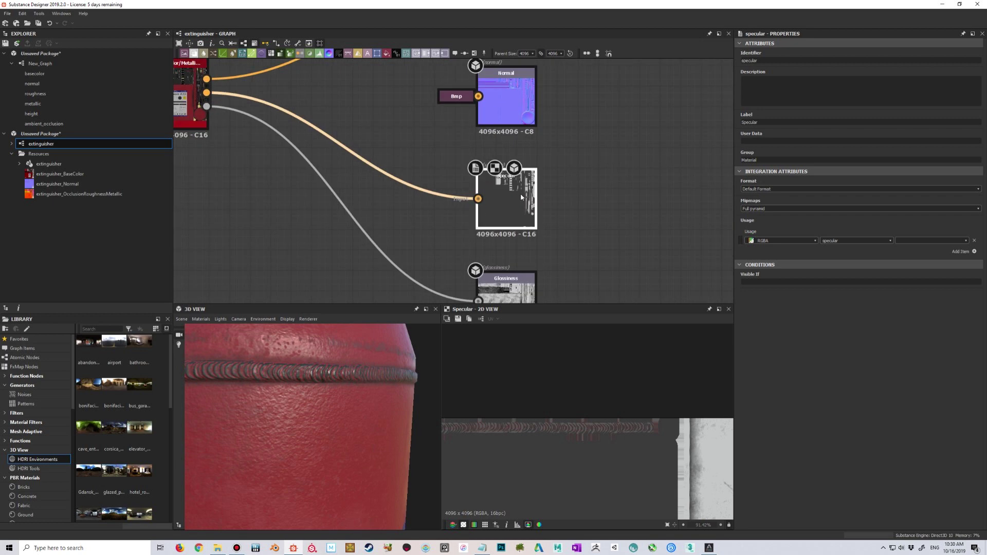
scroll(480, 406, down, 3)
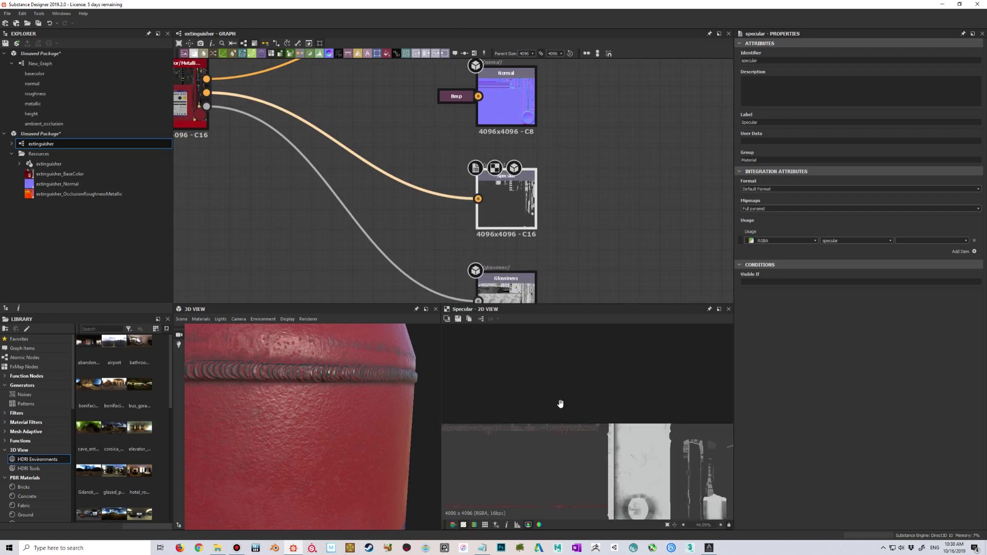
scroll(586, 409, up, 2)
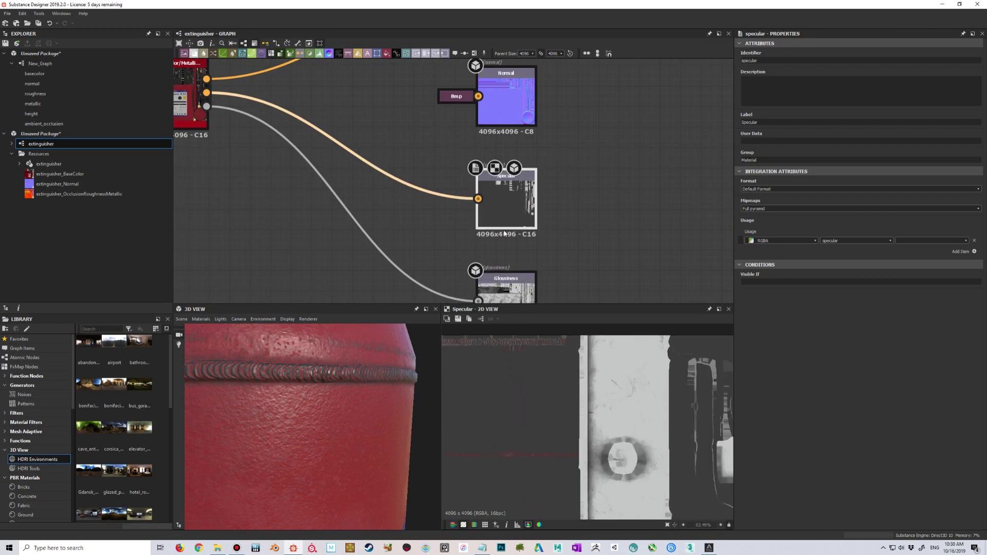
scroll(611, 419, down, 2)
scroll(337, 367, down, 3)
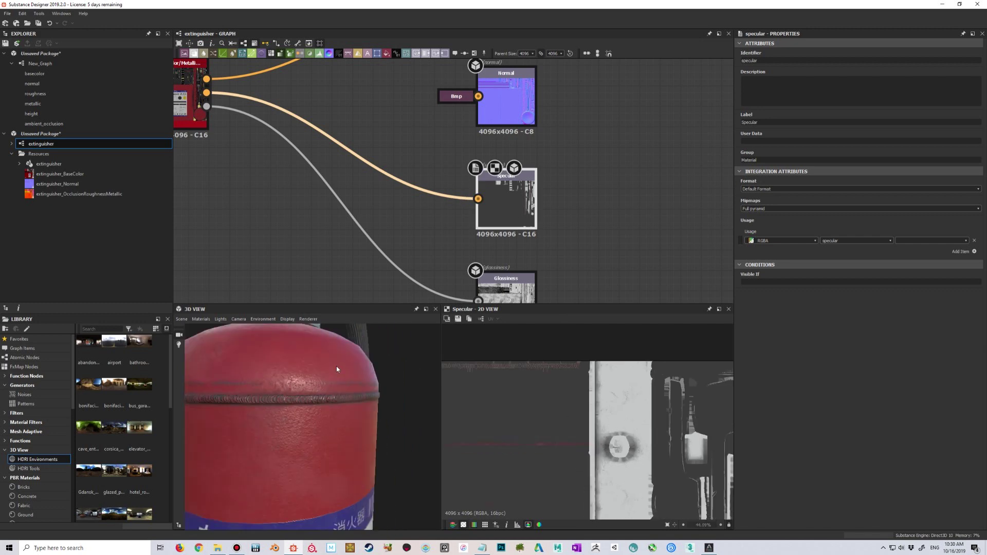
middle_drag(337, 367, 362, 420)
drag(362, 421, 344, 409)
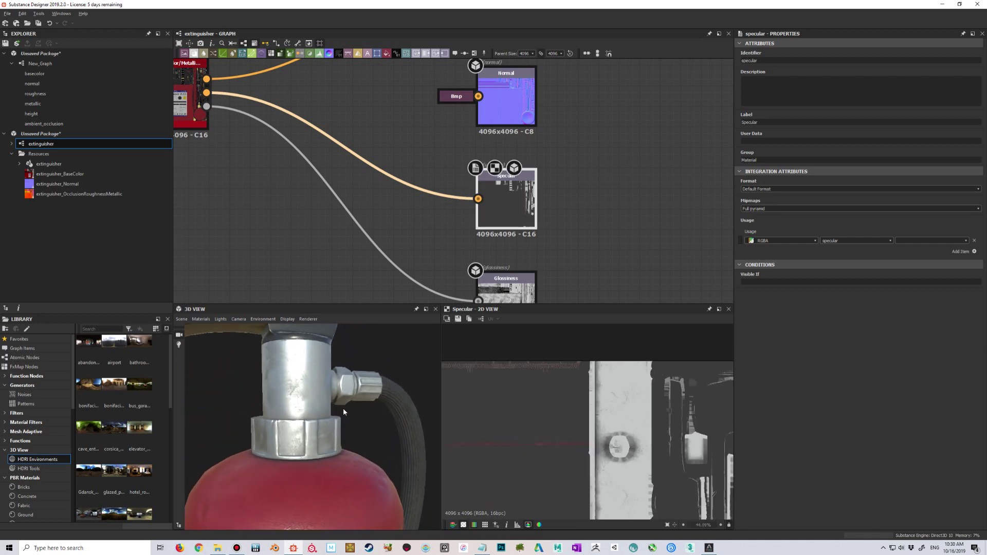
middle_drag(343, 409, 353, 417)
scroll(353, 417, up, 2)
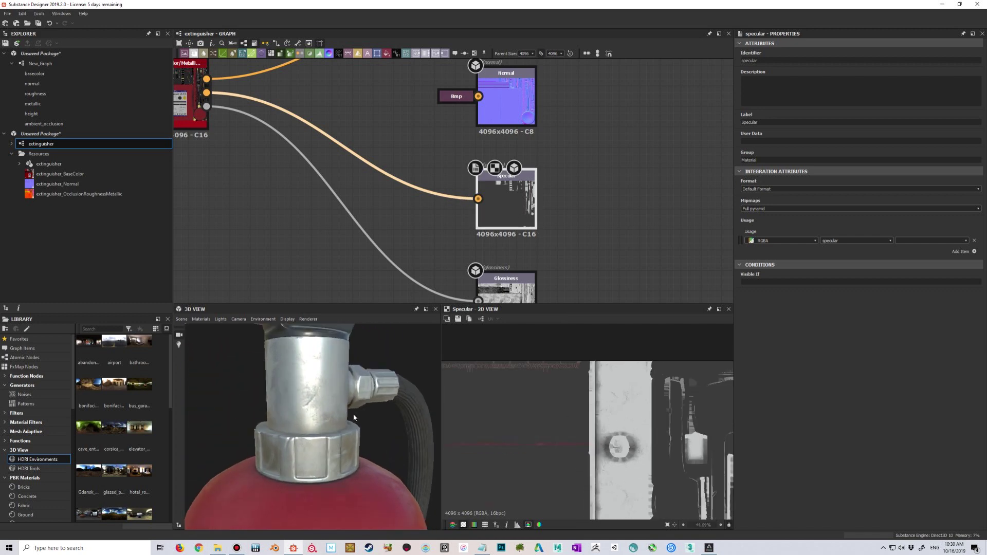
scroll(611, 417, up, 2)
Examine how the metal parts are laid out across the Specular map, up close and in full
scroll(606, 410, down, 5)
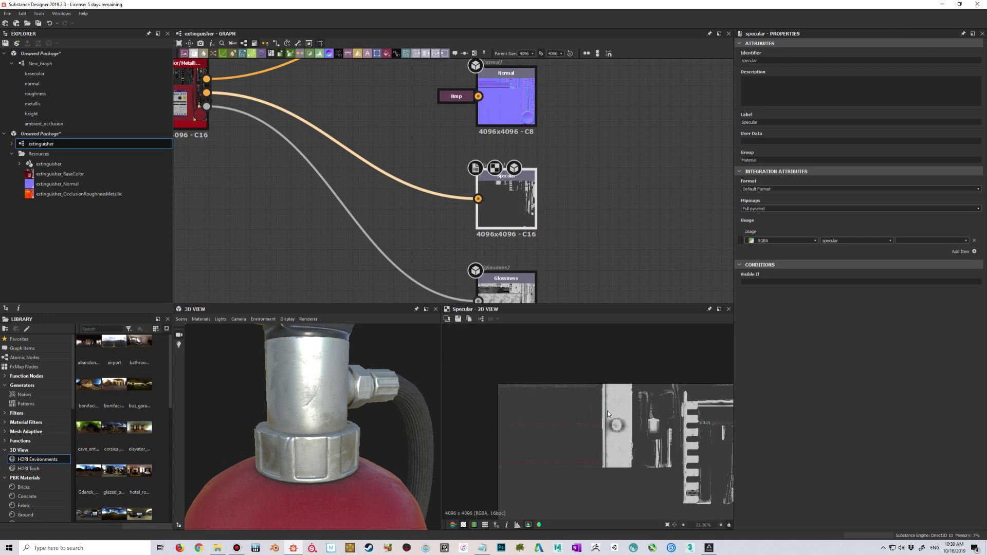
middle_drag(606, 410, 547, 388)
drag(548, 388, 501, 366)
middle_drag(599, 405, 561, 382)
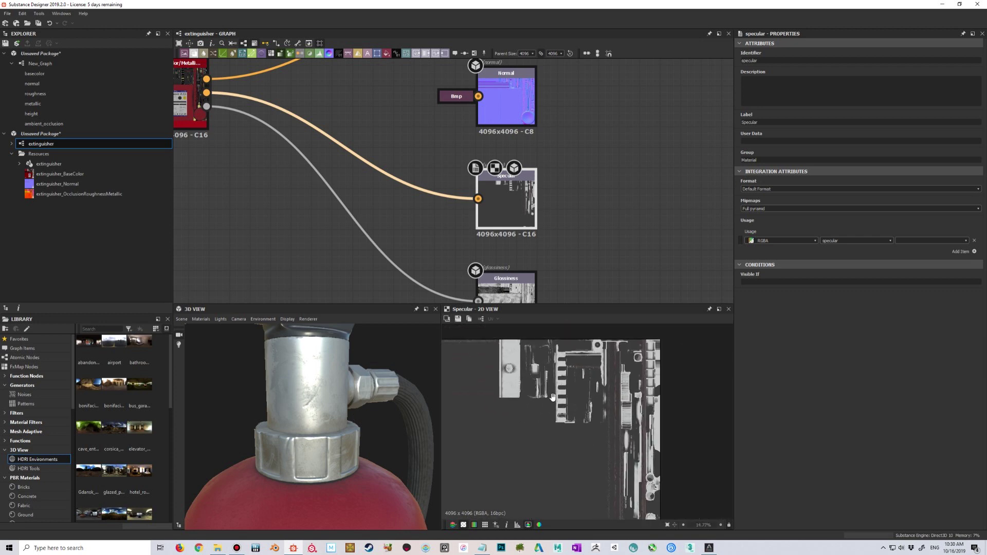
scroll(539, 401, up, 4)
middle_drag(501, 389, 535, 405)
scroll(529, 408, up, 3)
scroll(514, 383, down, 3)
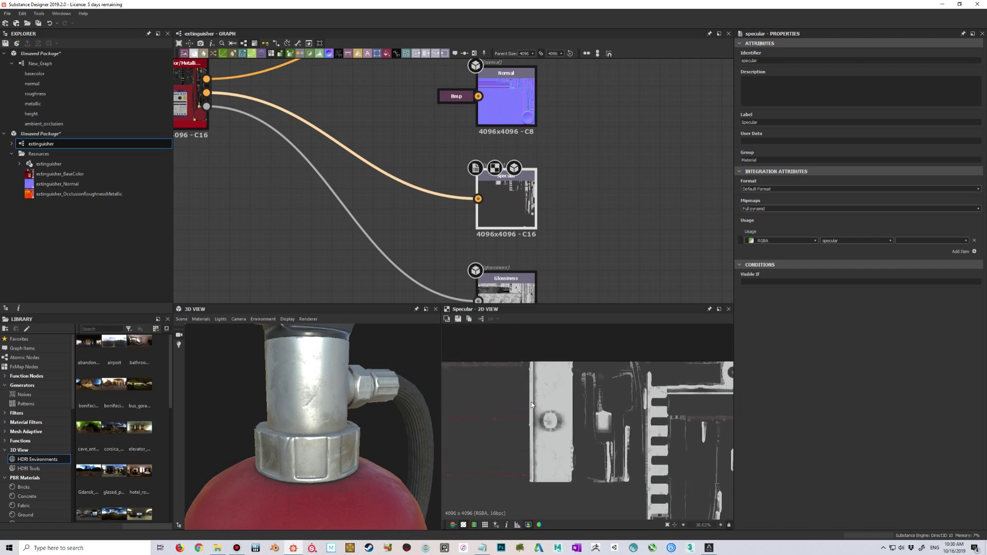
scroll(409, 395, down, 2)
scroll(582, 418, down, 4)
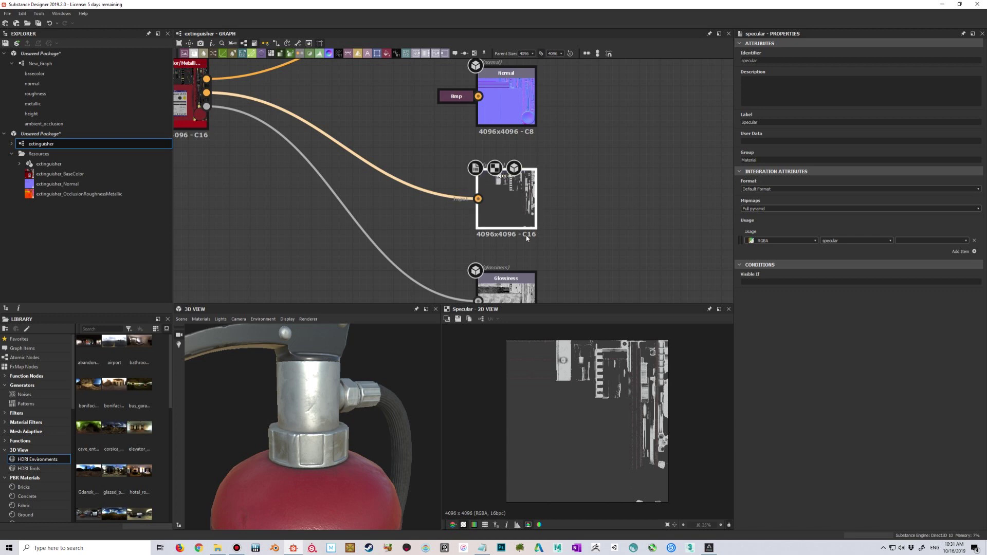
Compare the metal neck and hose fitting on the model with the round detail on the Specular map's metal strip
scroll(363, 355, up, 3)
mouse_move(381, 360)
mouse_down()
mouse_move(341, 348)
mouse_move(362, 361)
mouse_up()
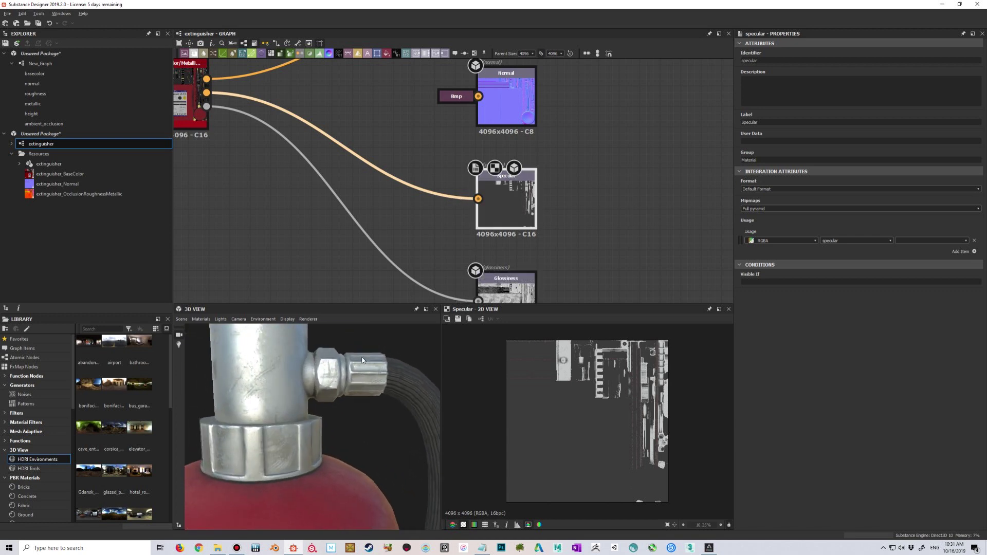
scroll(362, 360, down, 3)
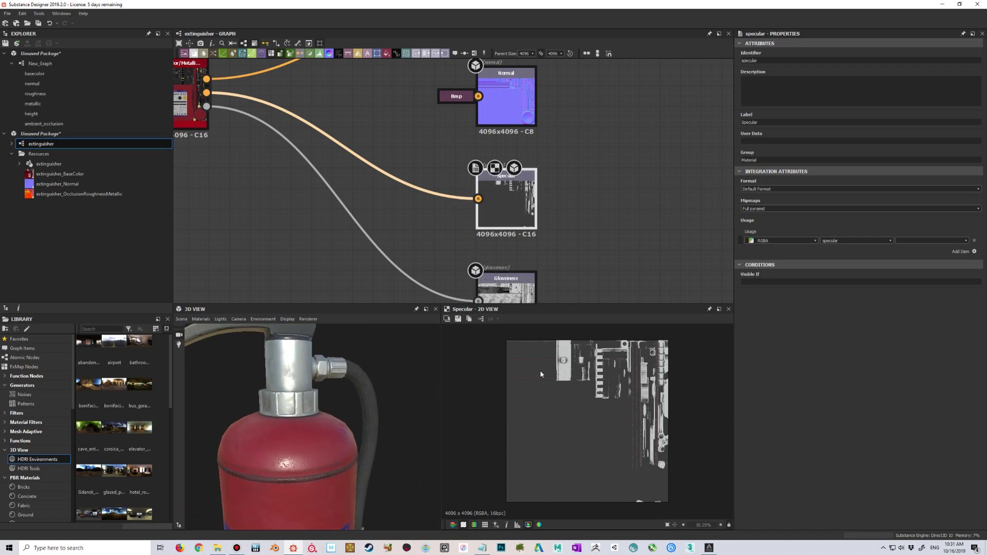
scroll(540, 374, up, 5)
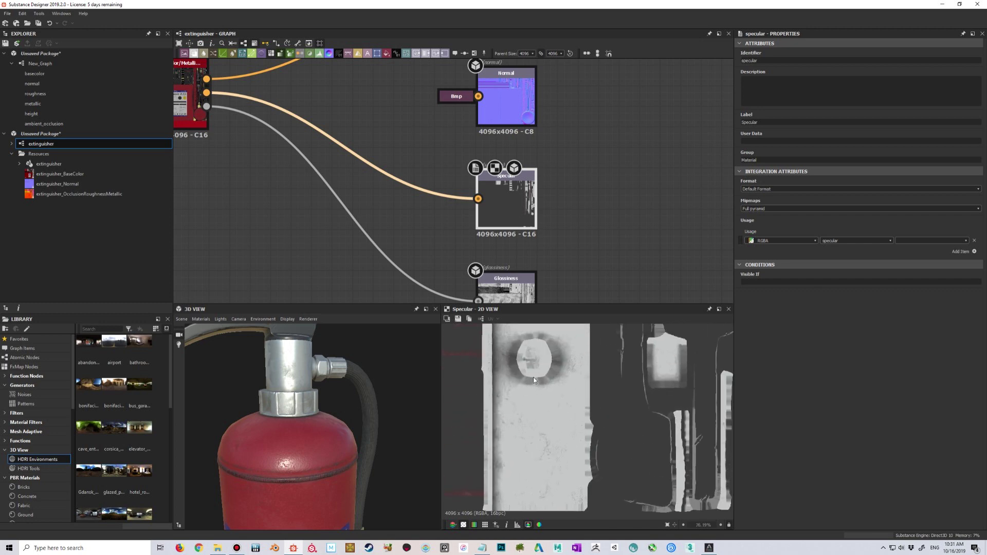
scroll(533, 380, up, 2)
scroll(557, 382, down, 4)
middle_drag(557, 382, 520, 410)
scroll(525, 386, up, 2)
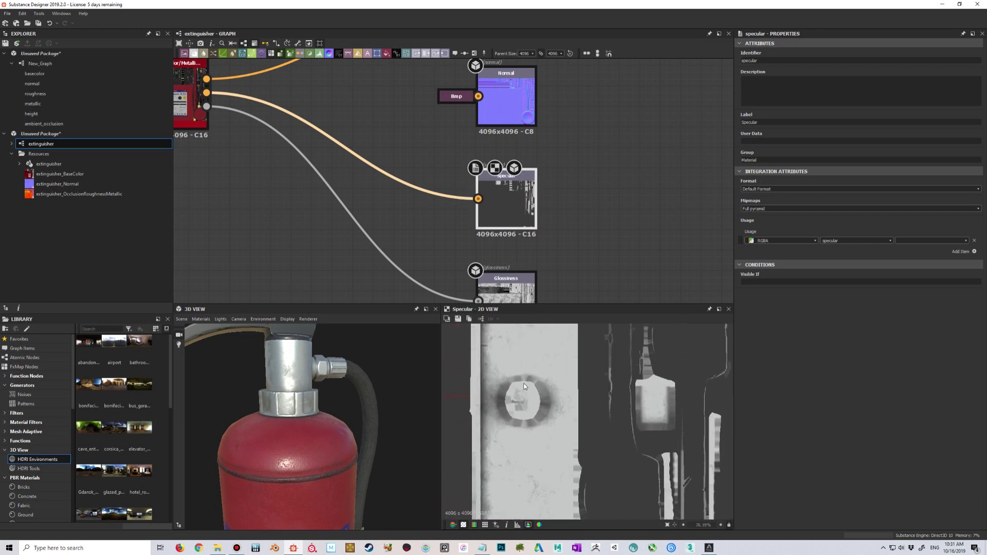
scroll(524, 386, up, 1)
scroll(284, 177, down, 2)
Review the whole conversion graph, from the bitmap inputs to the outputs, and the complete extinguisher model
middle_drag(284, 177, 385, 191)
middle_drag(217, 123, 281, 164)
scroll(492, 401, down, 3)
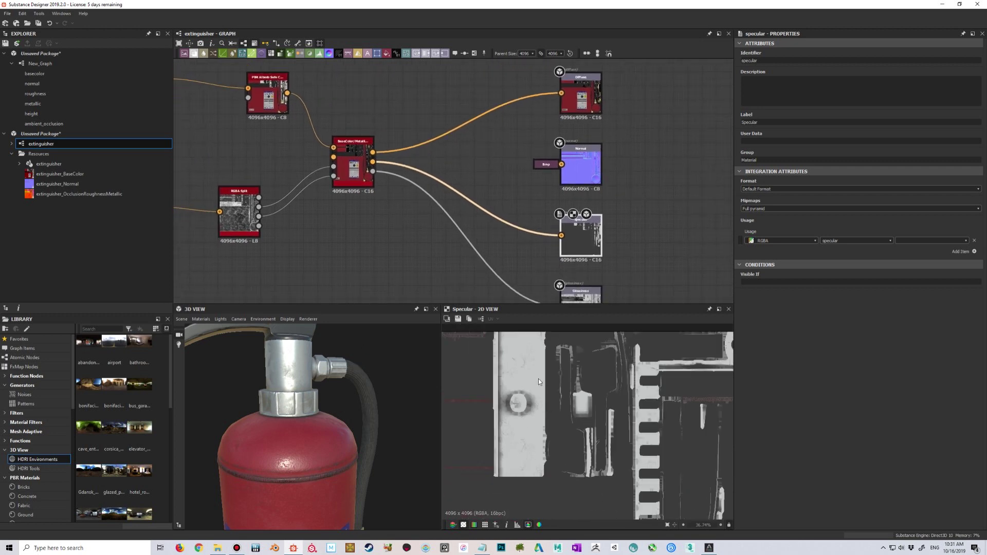
scroll(435, 239, down, 2)
middle_drag(436, 239, 420, 230)
scroll(349, 364, down, 5)
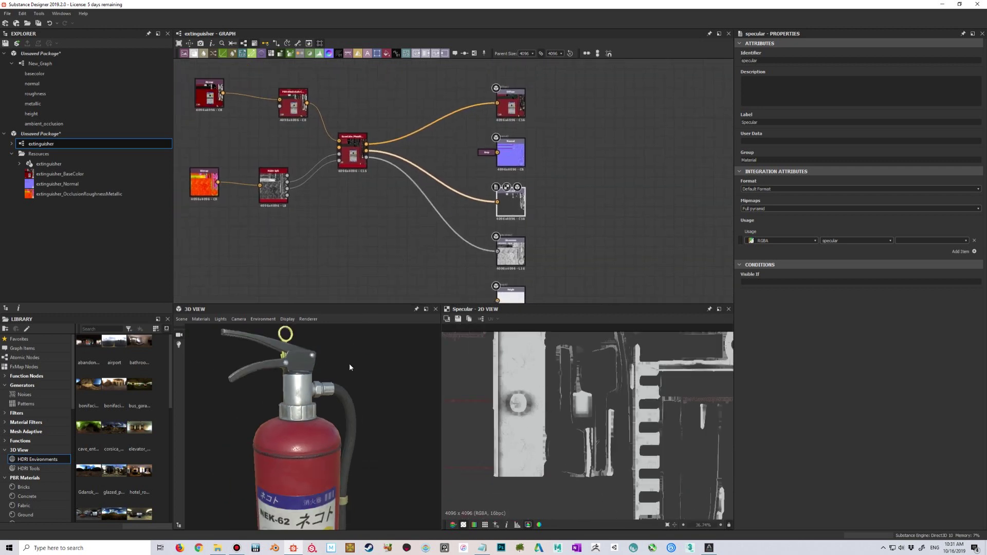
drag(350, 366, 349, 383)
middle_drag(348, 384, 329, 356)
drag(362, 387, 326, 401)
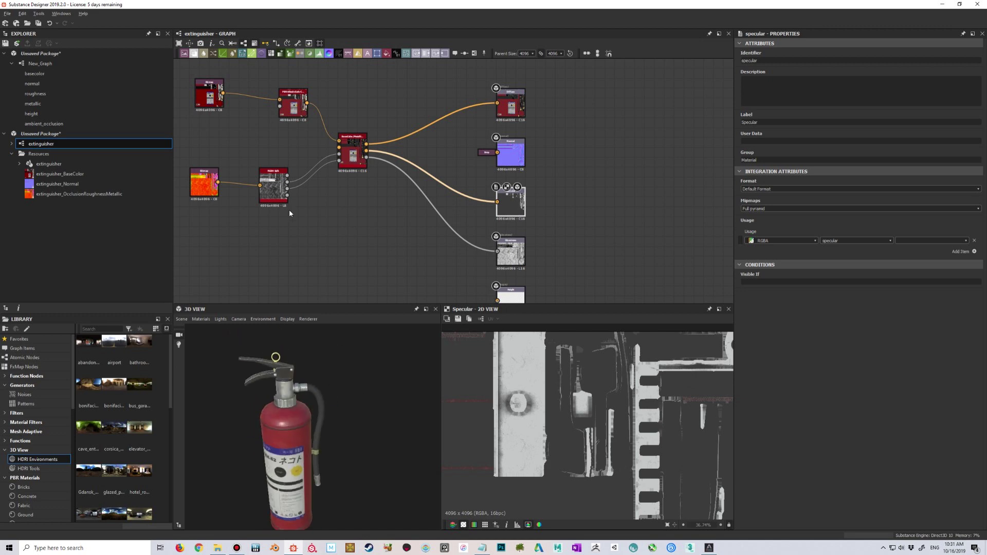
scroll(330, 226, up, 3)
mouse_move(372, 231)
middle_down()
mouse_move(434, 279)
mouse_move(379, 193)
mouse_move(375, 215)
middle_up()
scroll(422, 261, down, 4)
middle_drag(466, 233, 432, 194)
scroll(455, 267, up, 2)
middle_drag(343, 210, 424, 246)
scroll(432, 228, down, 1)
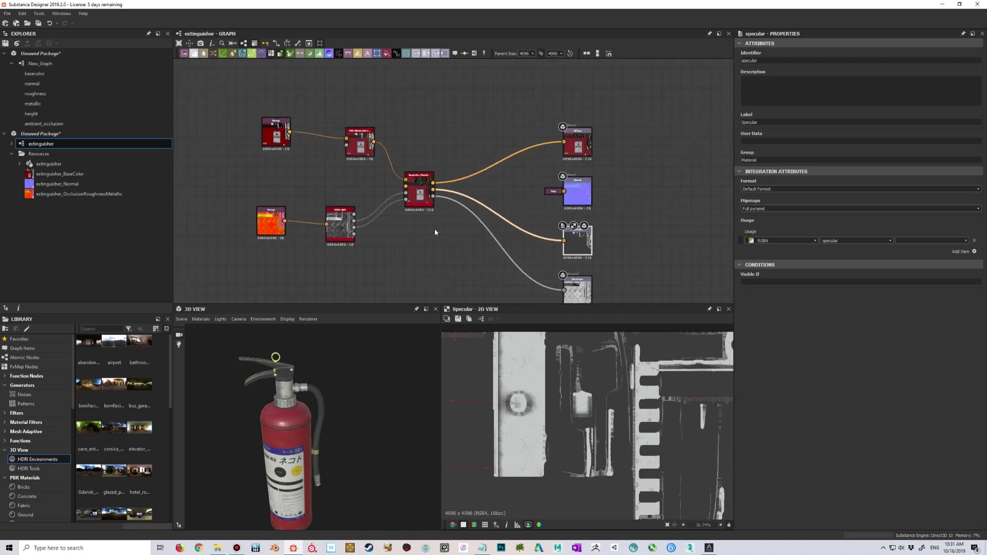
Tidy the graph by repositioning the BaseColor/Metallic/Roughness converter, the RGBA Split node and the occlusion/roughness/metallic bitmap closer together
click(420, 196)
drag(420, 196, 436, 181)
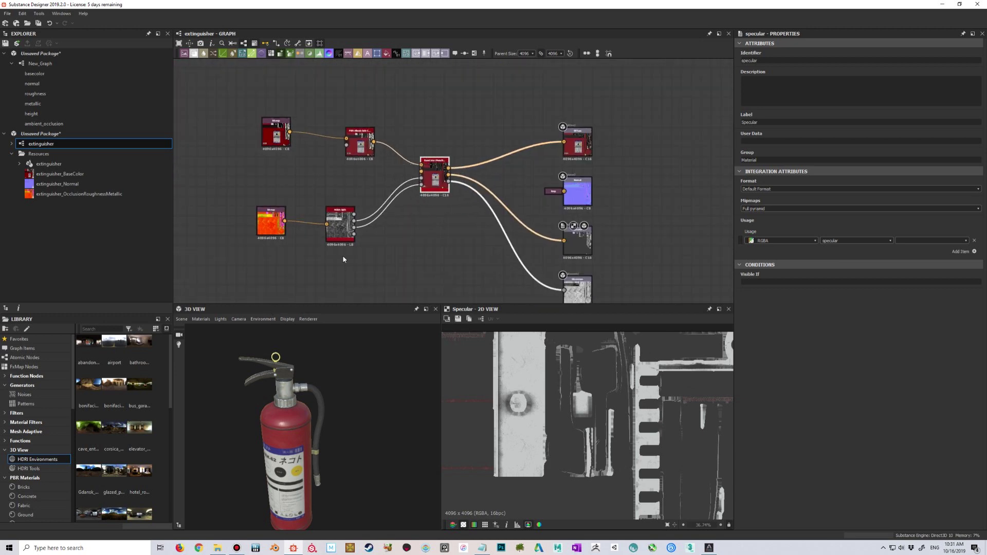
drag(341, 226, 360, 207)
drag(280, 225, 290, 206)
click(362, 207)
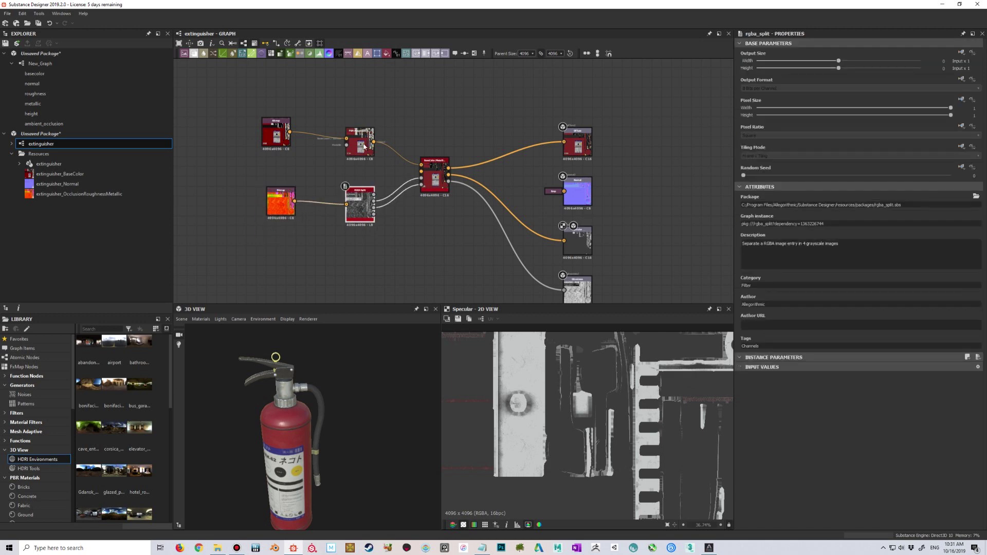
Move the PBR Albedo Safe Color node in line with the BaseColor bitmap and review the extinguisher graph's connections
drag(363, 147, 363, 137)
scroll(437, 216, down, 1)
middle_drag(439, 215, 386, 232)
scroll(398, 218, up, 2)
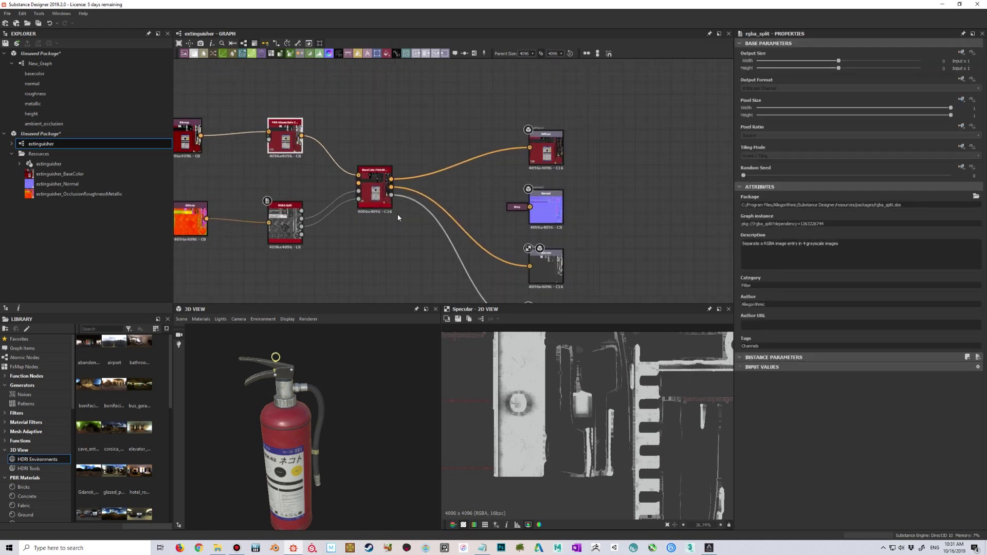
scroll(389, 205, up, 2)
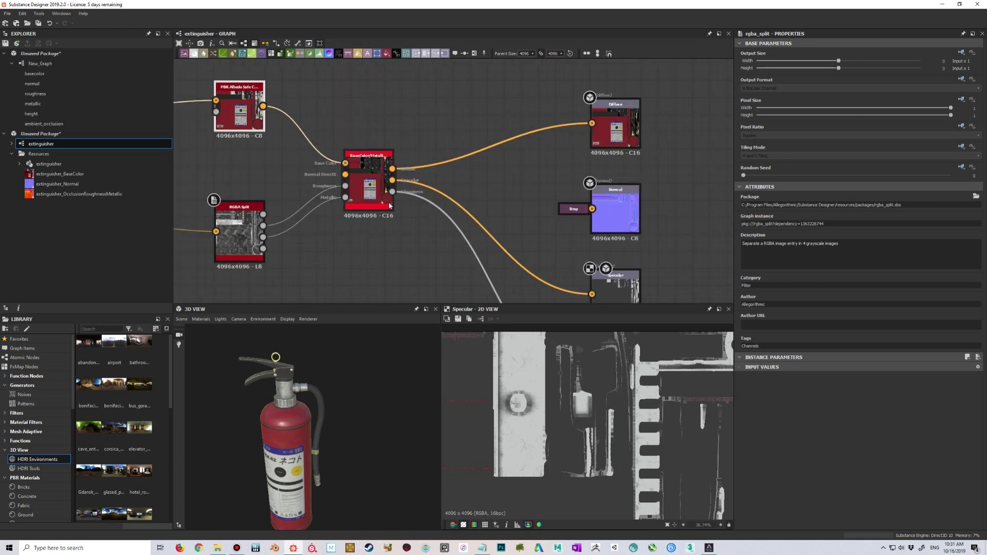
scroll(391, 216, down, 4)
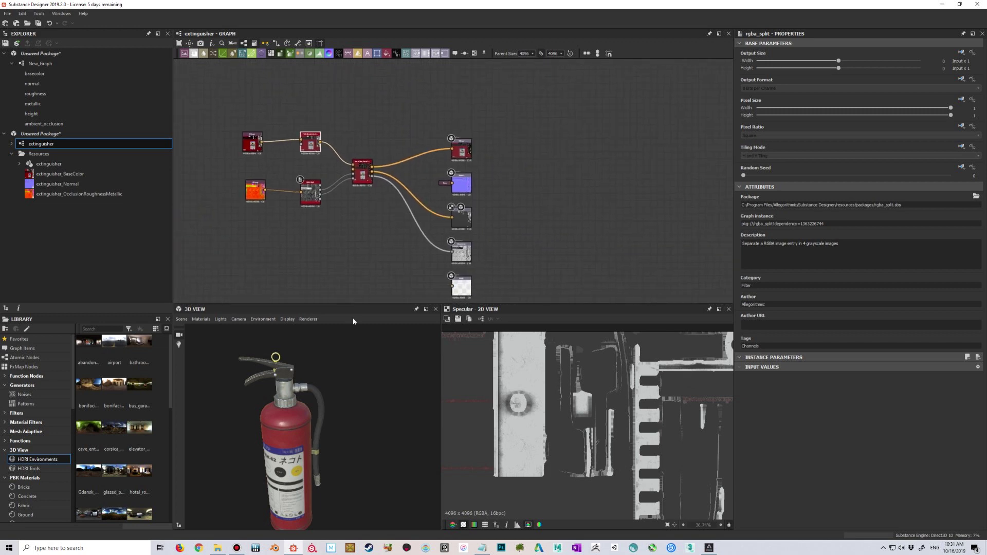
Check the extinguisher model up close, and display the Diffuse output in 2D to examine its metal strip
scroll(314, 381, up, 1)
scroll(315, 381, up, 4)
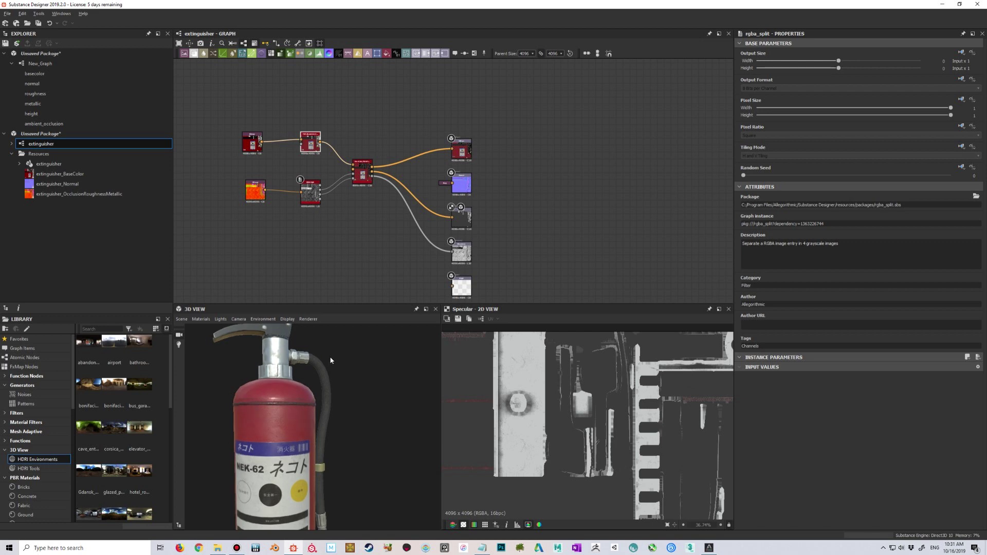
scroll(459, 192, down, 2)
scroll(456, 190, up, 3)
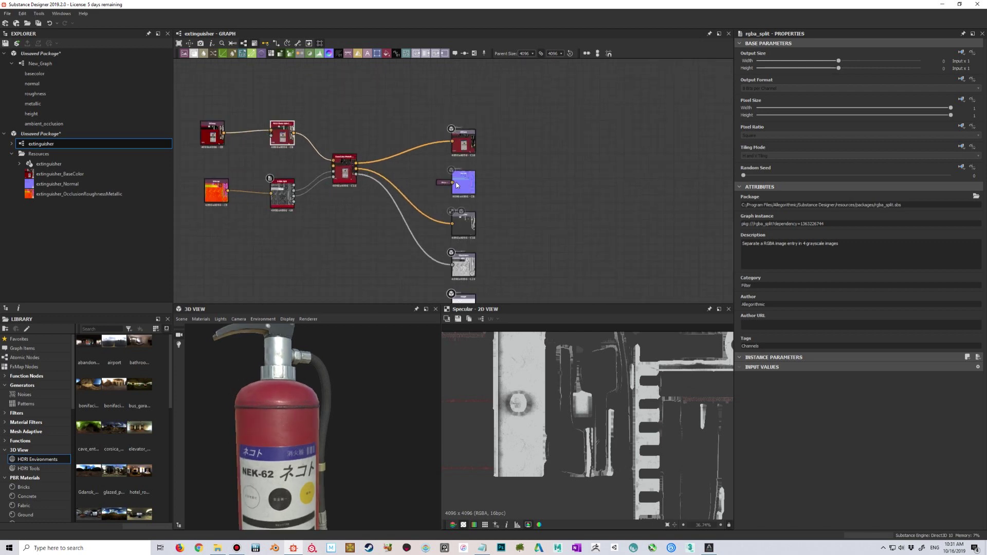
double_click(466, 139)
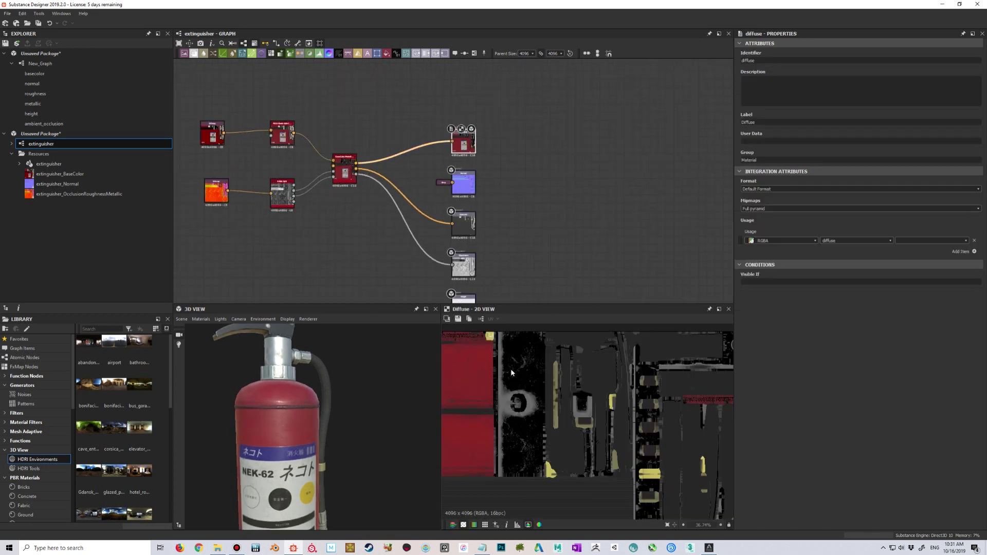
scroll(512, 371, up, 5)
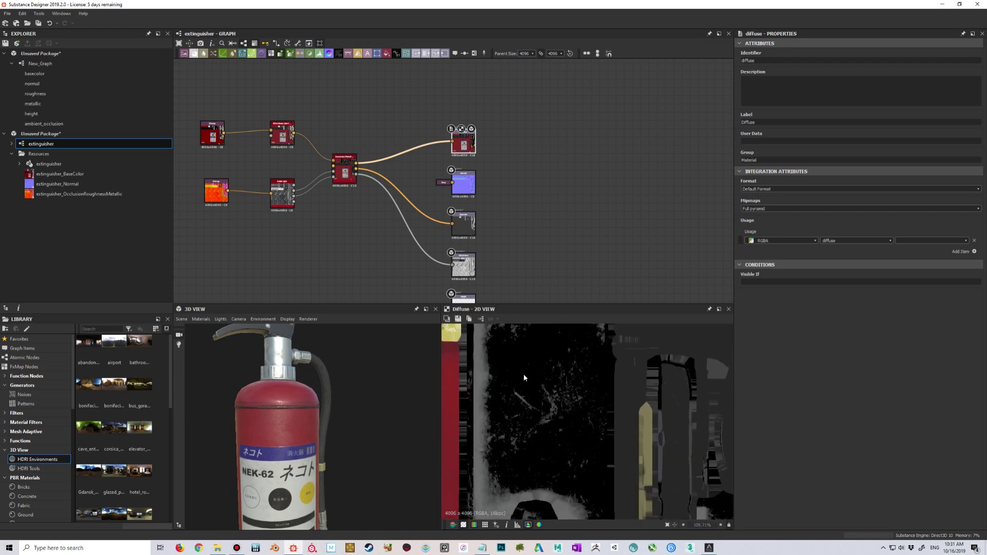
scroll(524, 378, down, 2)
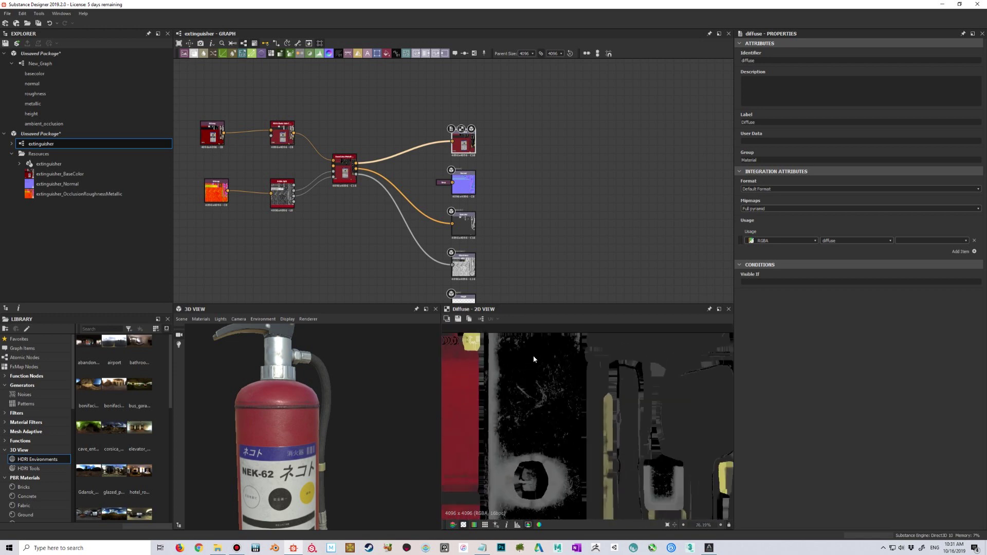
scroll(527, 356, up, 1)
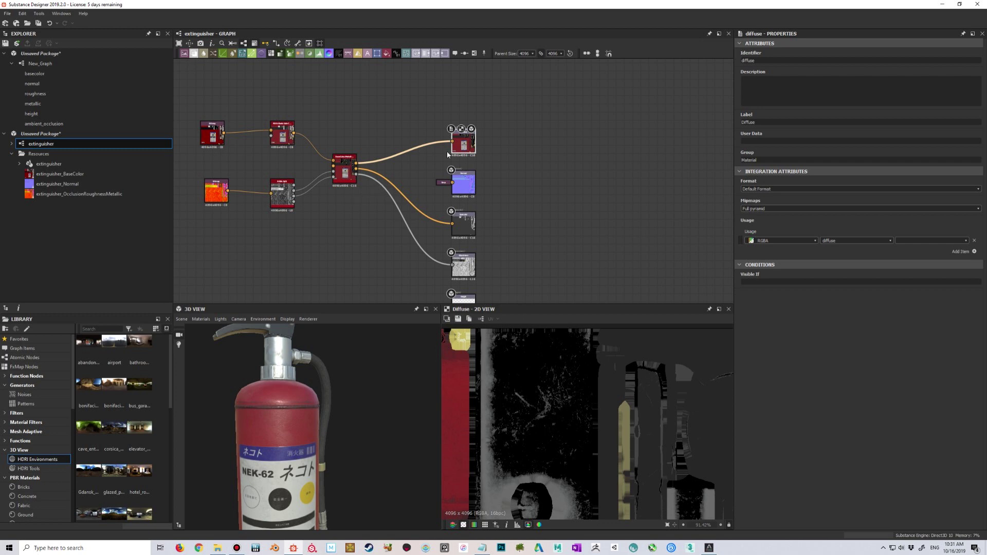
Open New_Graph and examine its Base Color output in 2D, comparing the same metal strip up close and in full
click(40, 65)
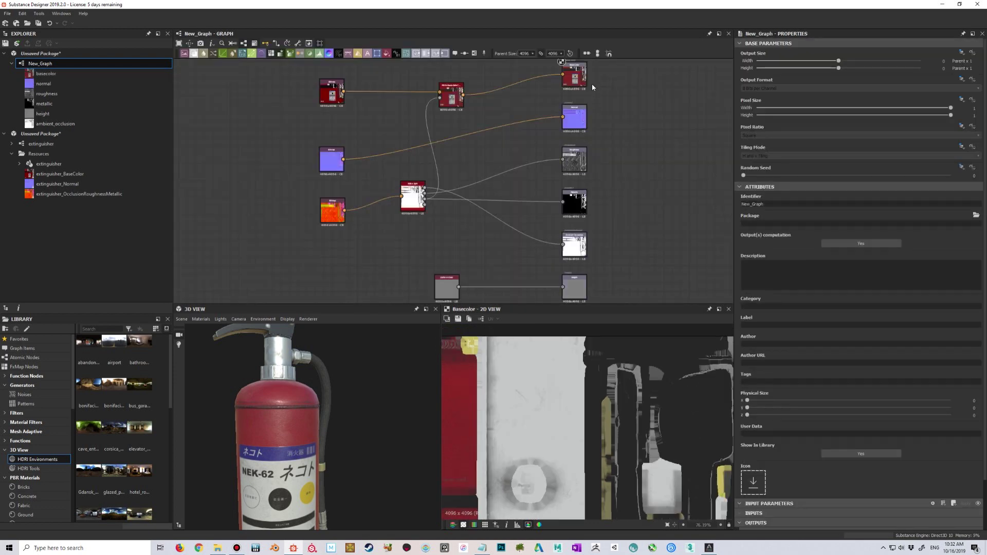
click(571, 82)
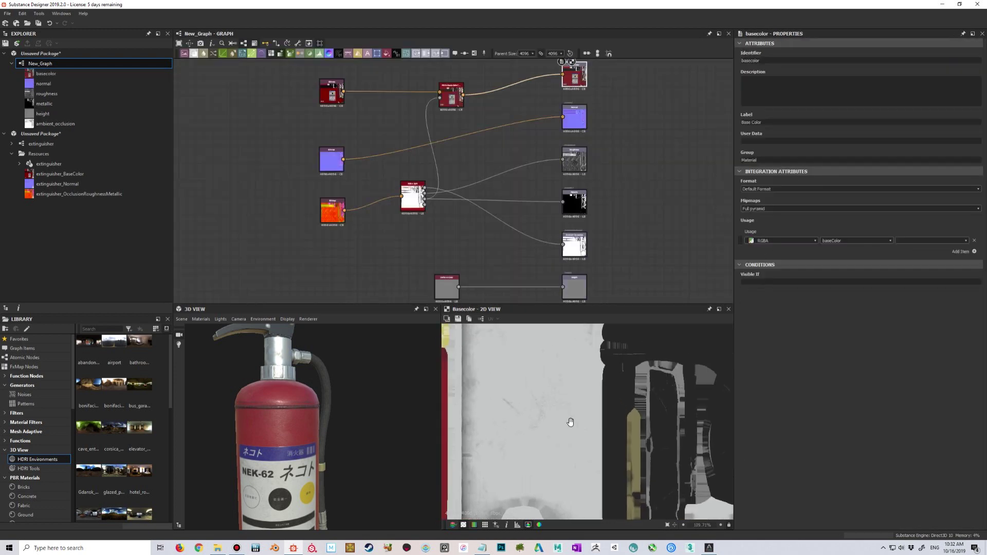
scroll(572, 425, down, 2)
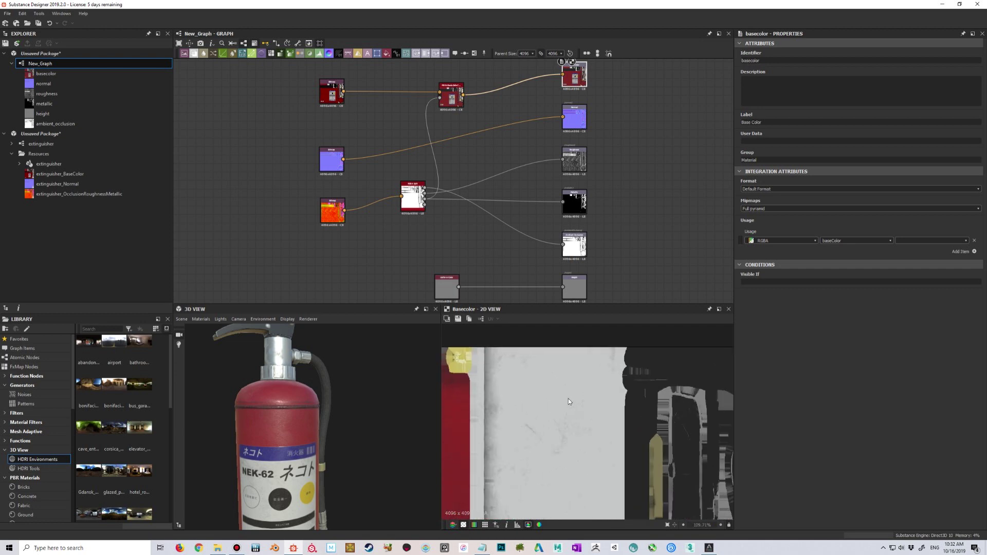
scroll(569, 411, up, 4)
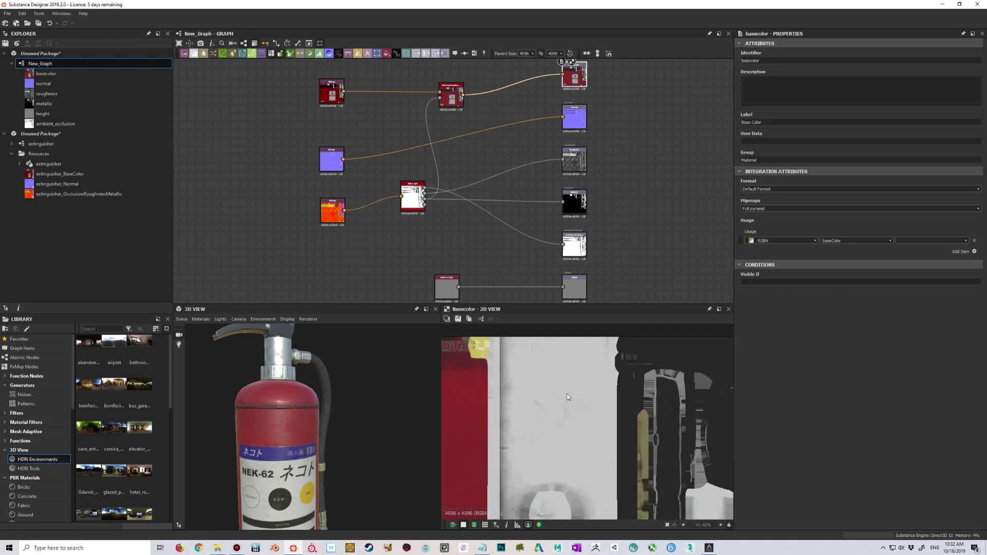
scroll(567, 397, down, 6)
scroll(558, 118, up, 5)
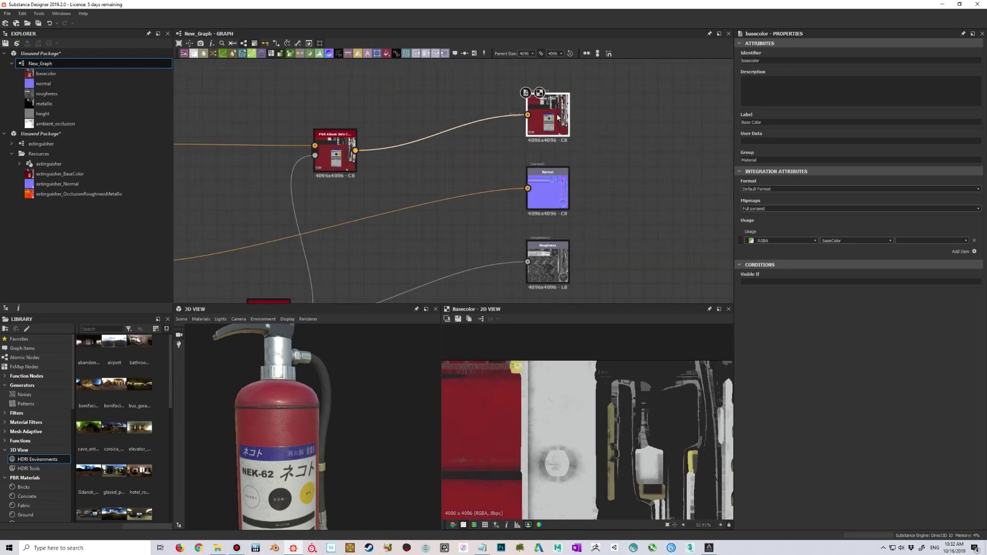
scroll(534, 400, down, 8)
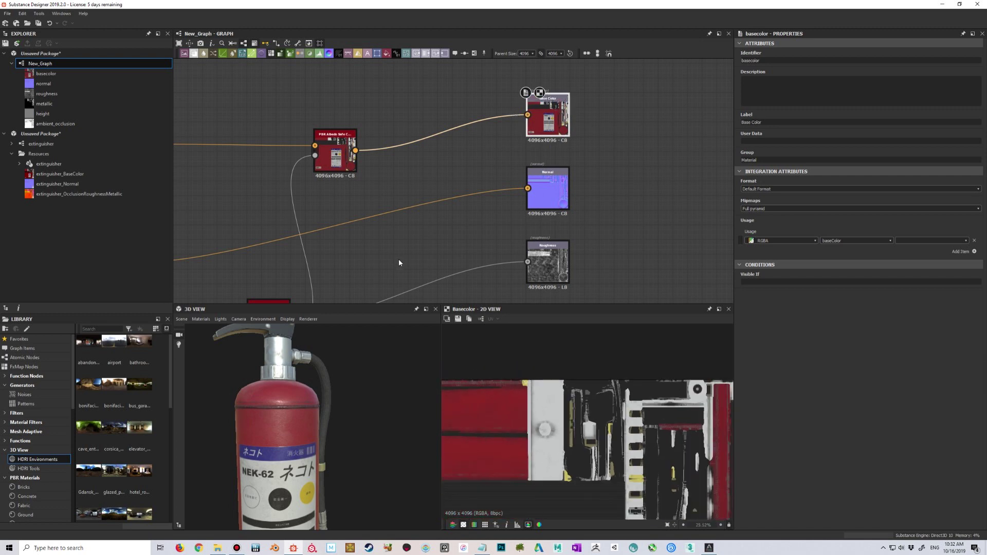
Tidy New_Graph by aligning the bitmap, albedo and RGBA Split nodes in rows beside their outputs and moving the Height input node up
scroll(398, 258, down, 6)
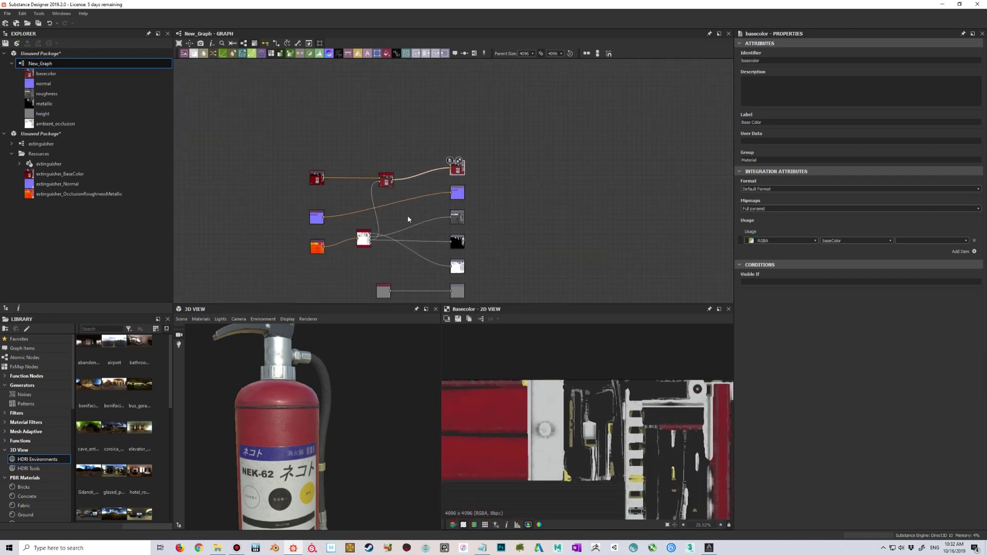
middle_drag(407, 217, 409, 199)
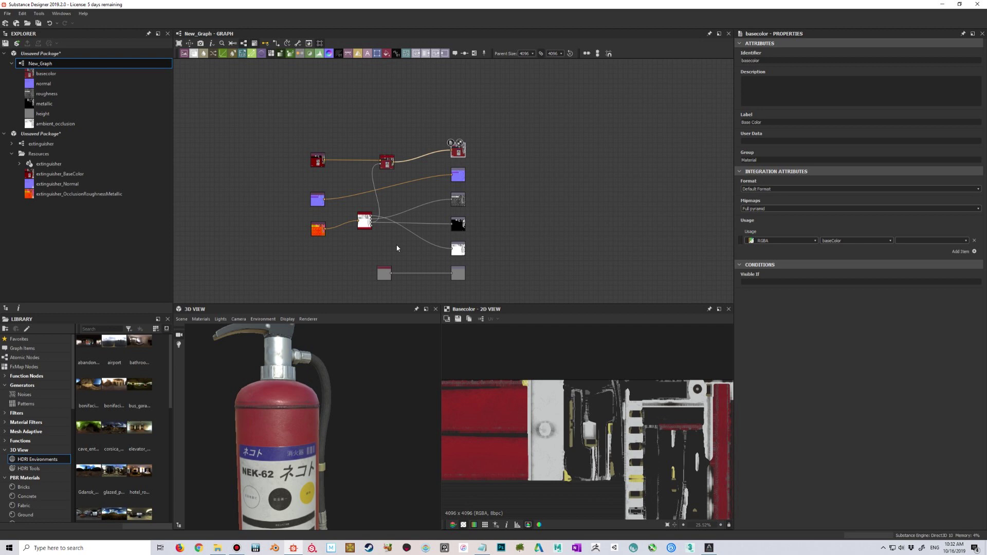
drag(387, 165, 386, 150)
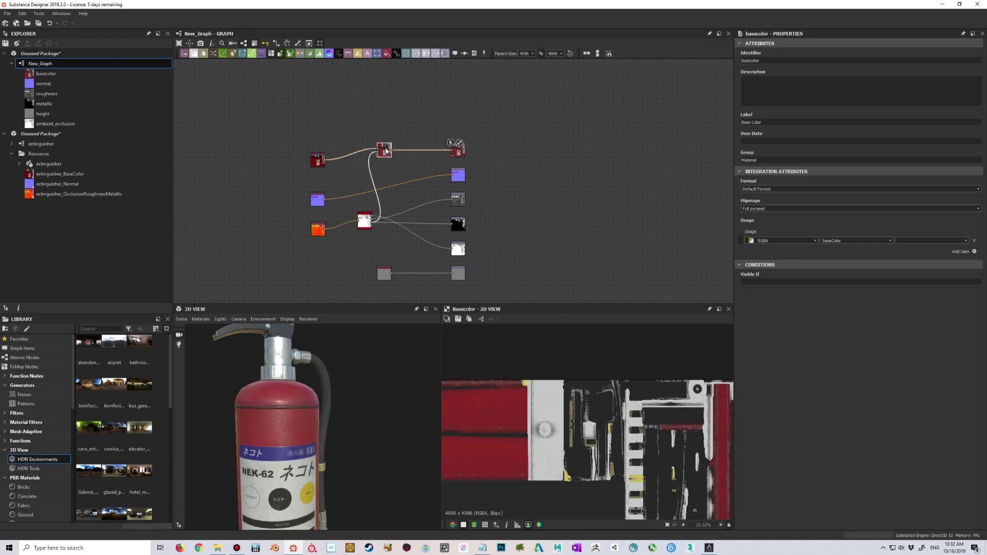
drag(317, 164, 320, 153)
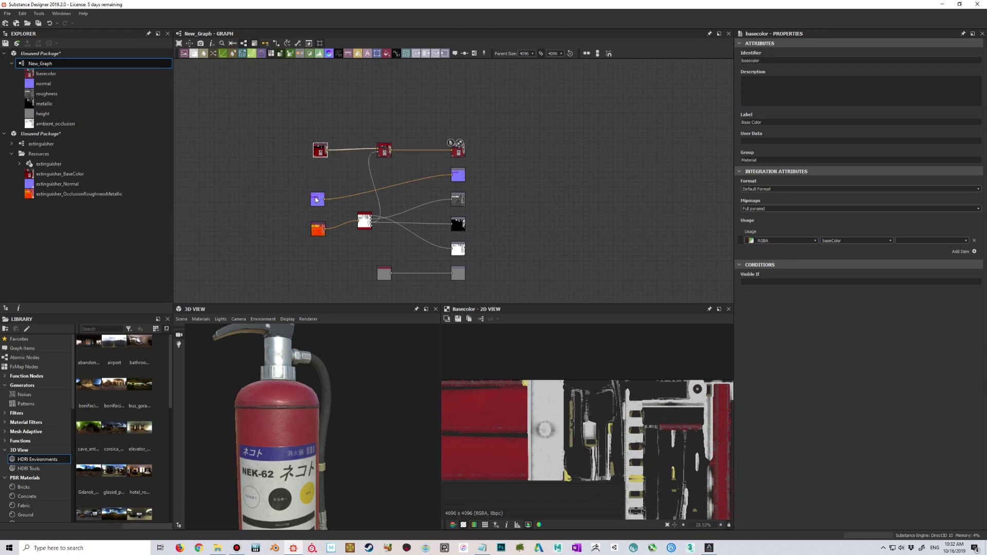
drag(316, 200, 322, 178)
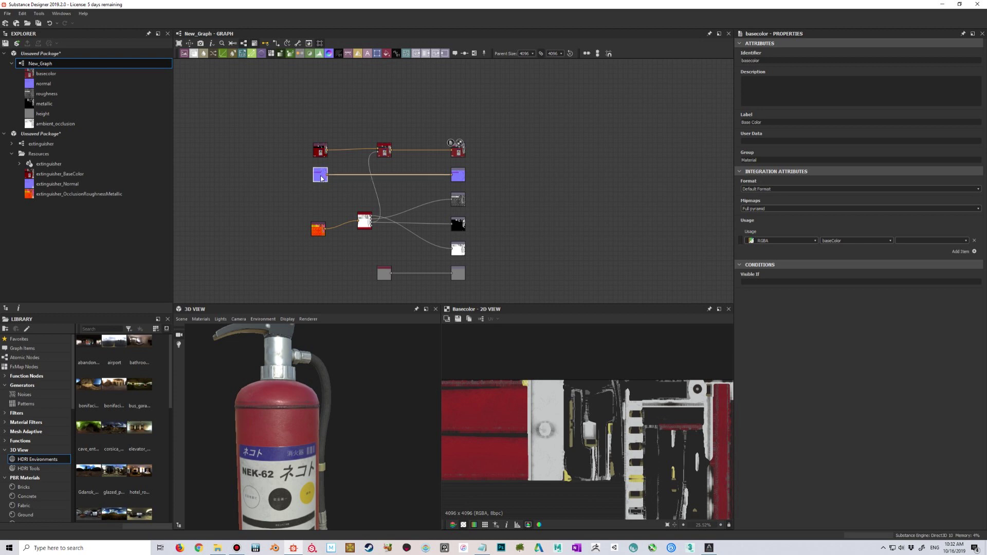
drag(318, 229, 362, 204)
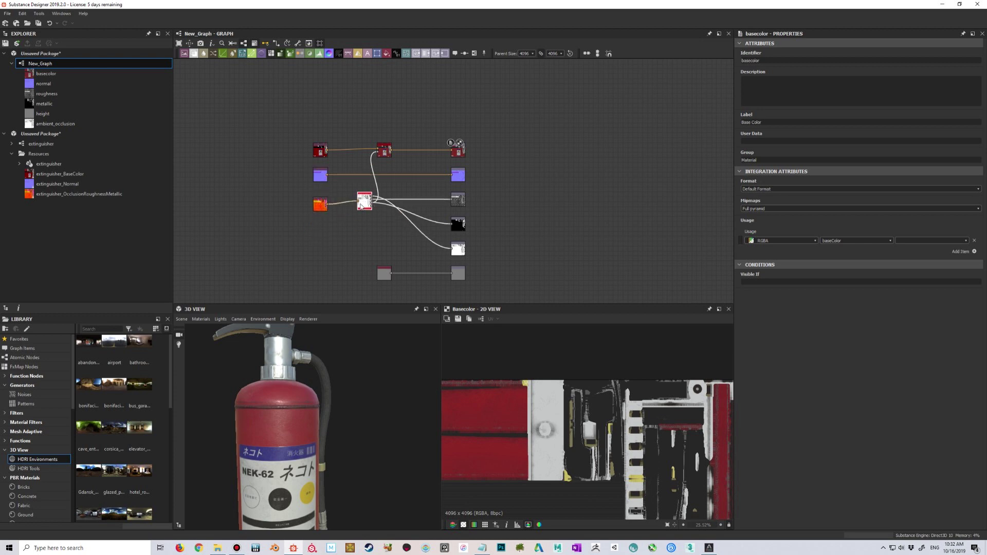
drag(384, 274, 386, 241)
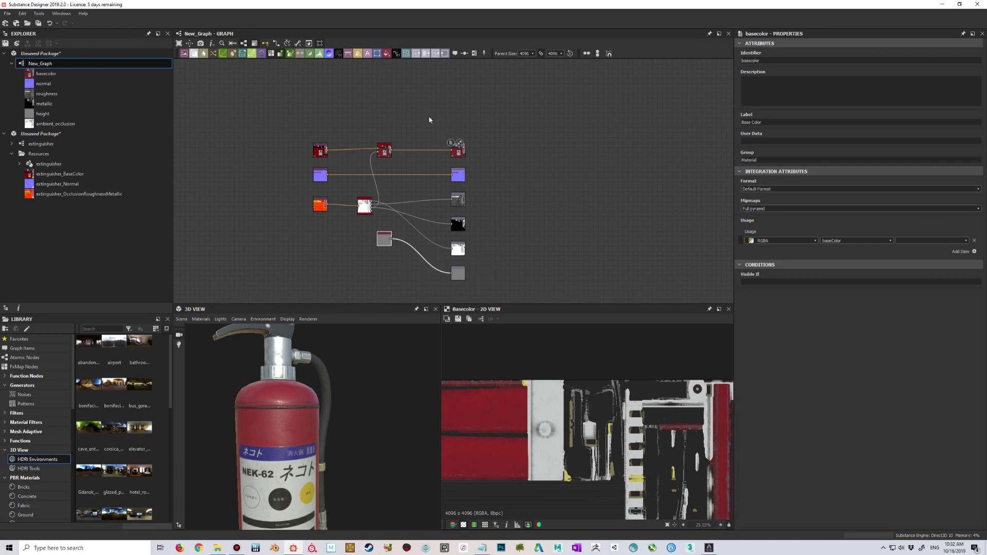
Select all of New_Graph's output nodes, from Base Color to Height, and review the full metallic/roughness layout
drag(429, 117, 472, 285)
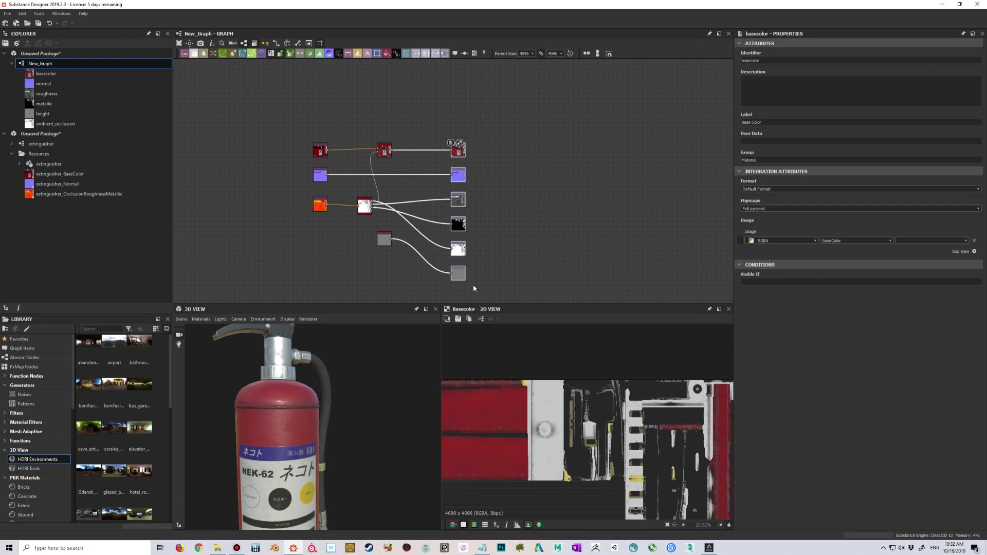
scroll(472, 284, down, 2)
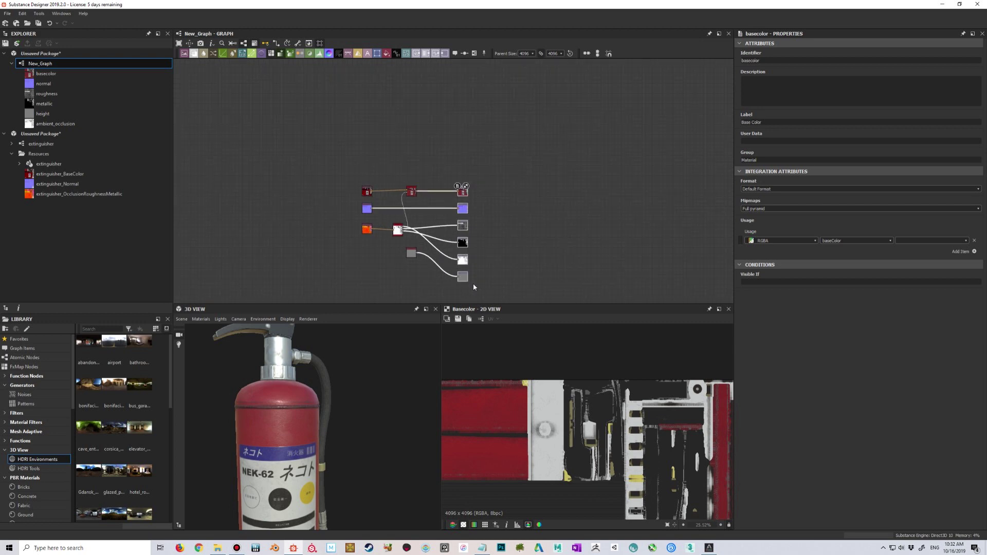
scroll(473, 283, up, 4)
middle_drag(469, 255, 468, 257)
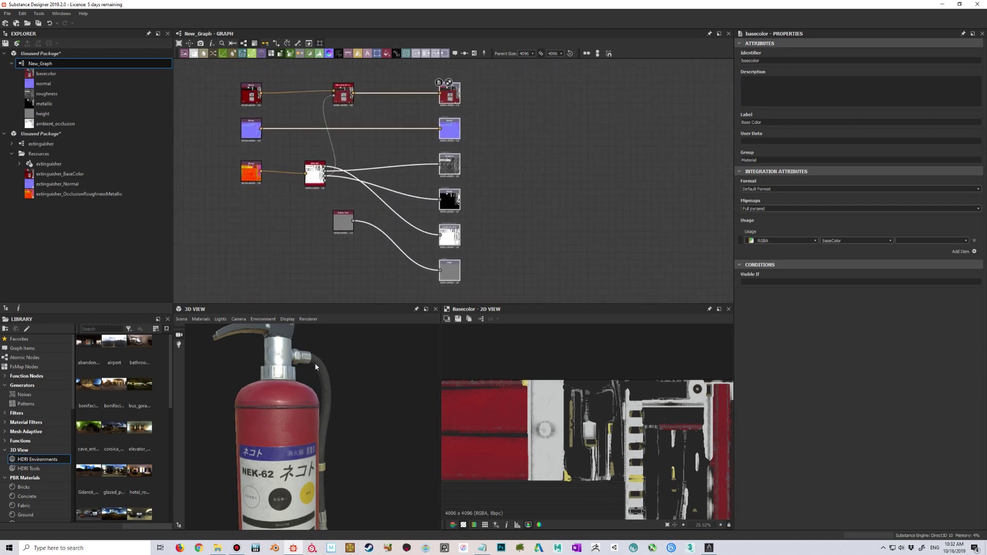
Examine the metal neck, hose fitting and handle on the extinguisher model from several angles and distances
scroll(326, 369, down, 2)
scroll(318, 382, up, 5)
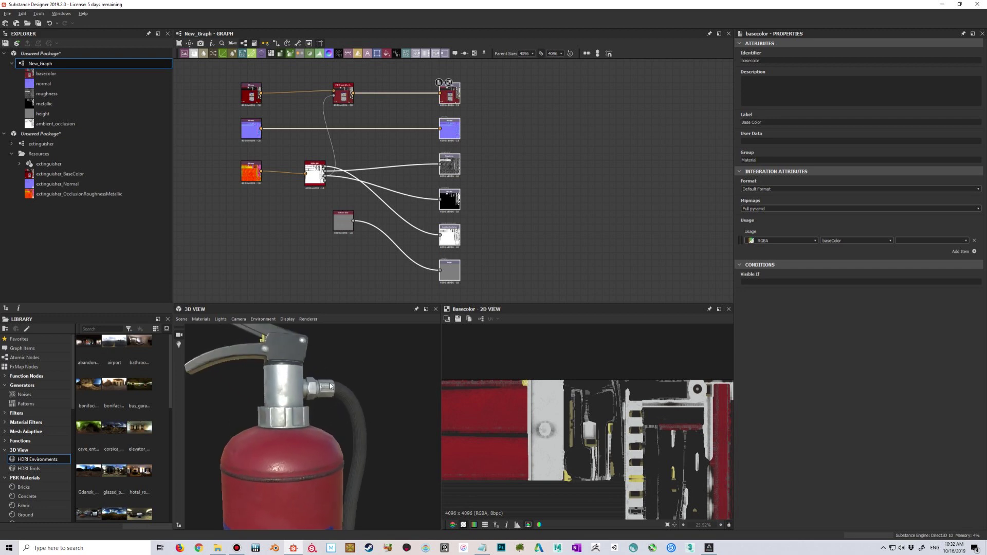
scroll(349, 382, up, 3)
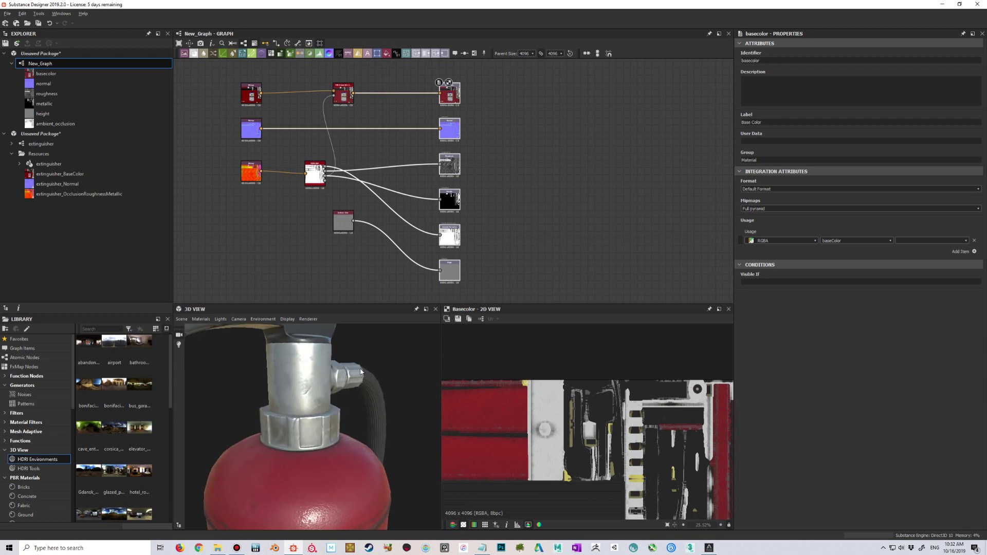
drag(361, 372, 326, 373)
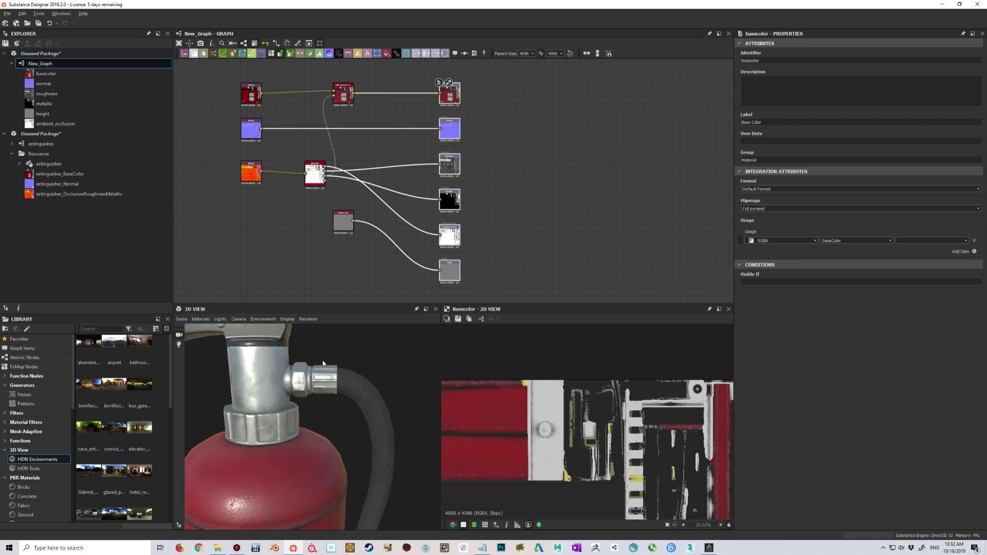
scroll(323, 364, down, 5)
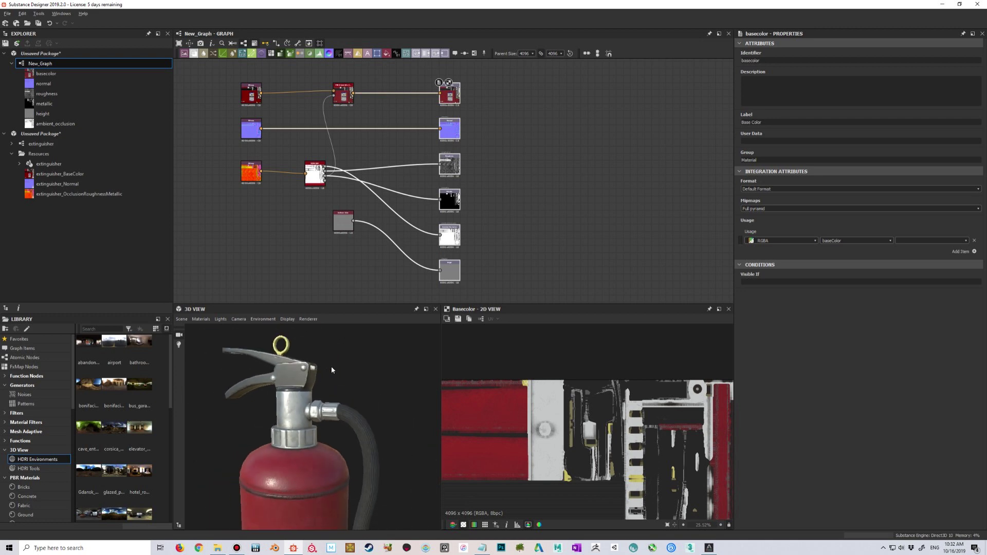
drag(332, 369, 338, 389)
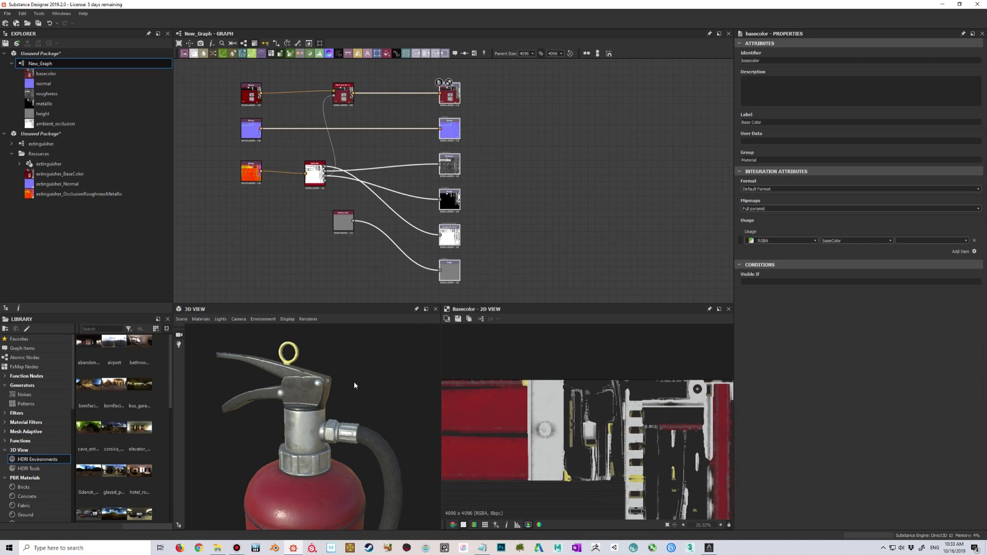
mouse_move(355, 380)
mouse_down()
mouse_move(344, 372)
mouse_move(350, 378)
mouse_move(338, 385)
mouse_move(387, 384)
mouse_move(359, 381)
mouse_up()
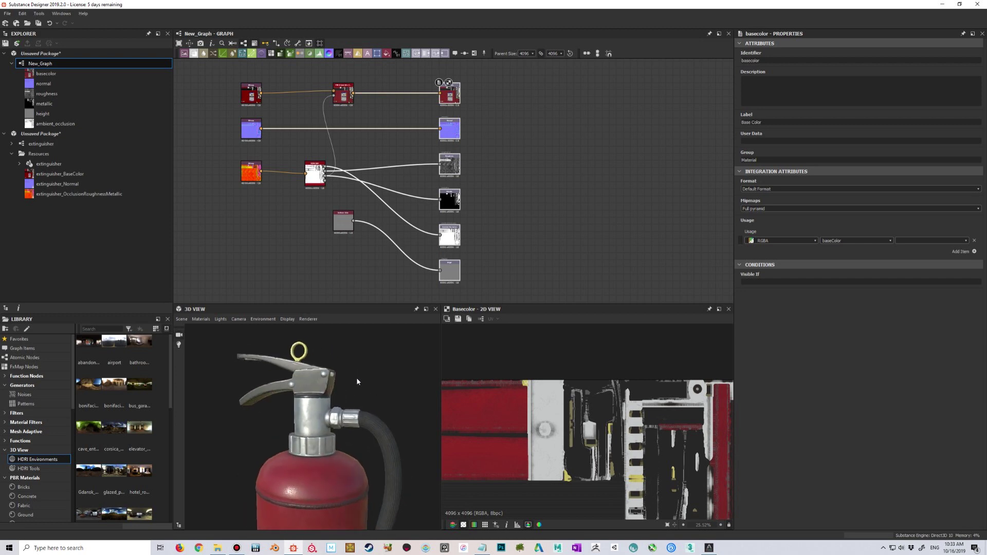